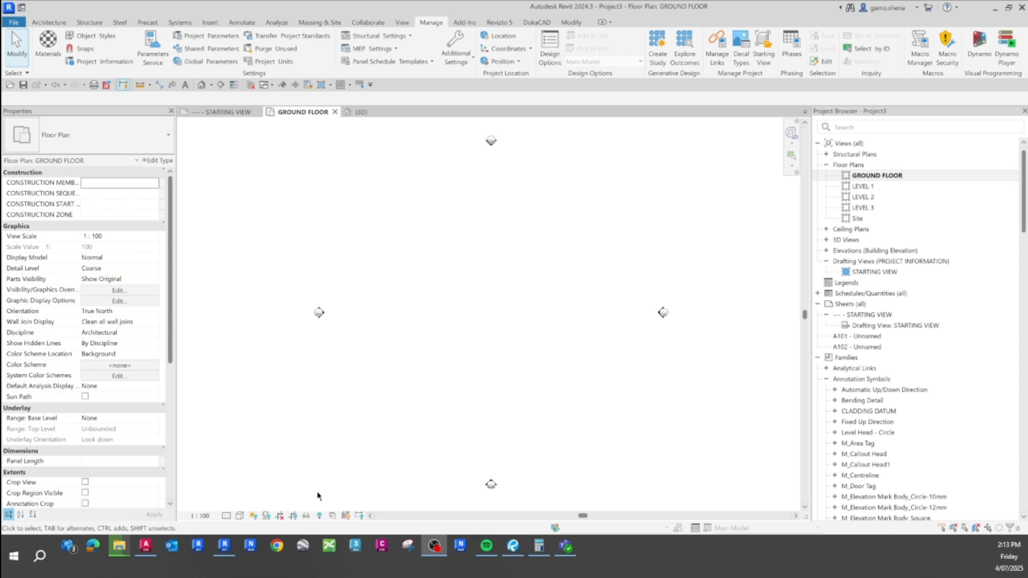
# - Link the existing-site survey DWG ending in 557_2 from the Reference folder into the GROUND FLOOR plan
pyautogui.moveTo(454, 393); pyautogui.dragTo(442, 397, button='middle')
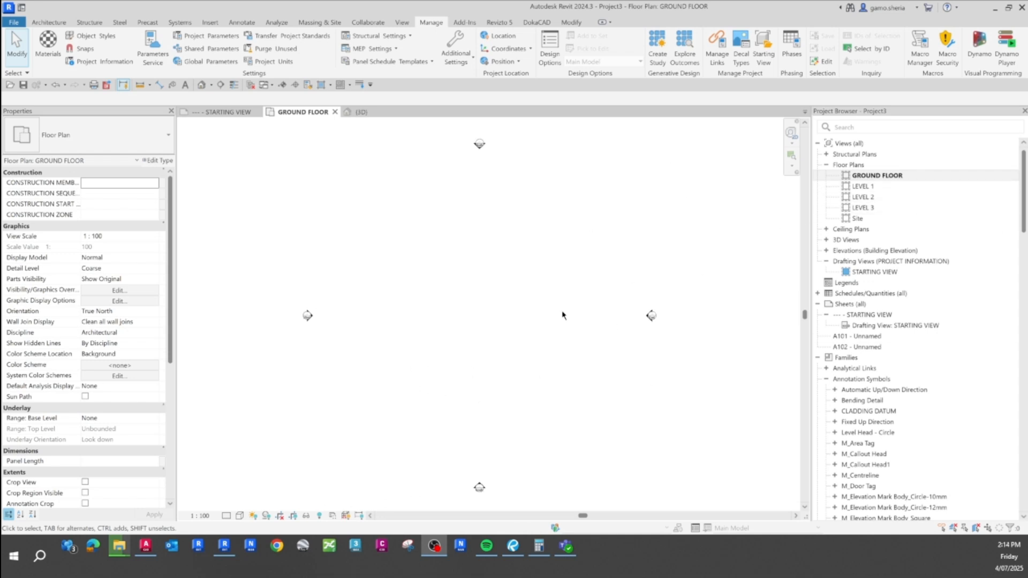
pyautogui.click(210, 22)
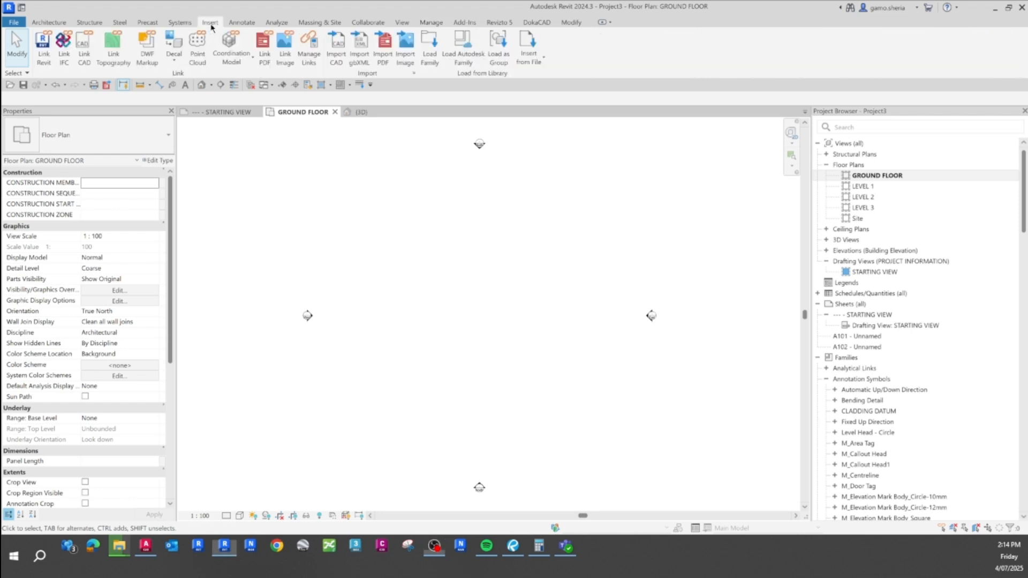
pyautogui.click(84, 59)
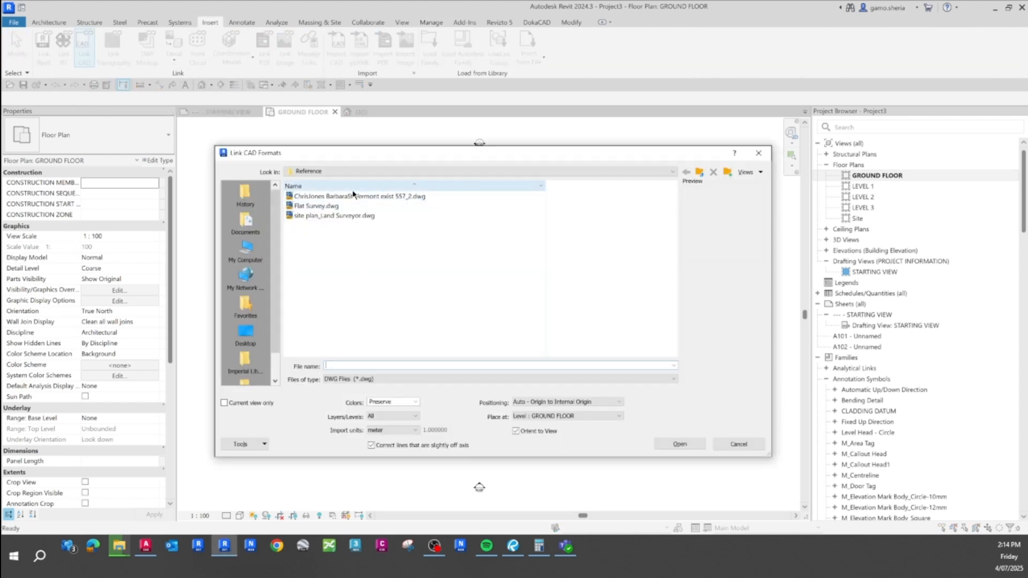
pyautogui.click(356, 196)
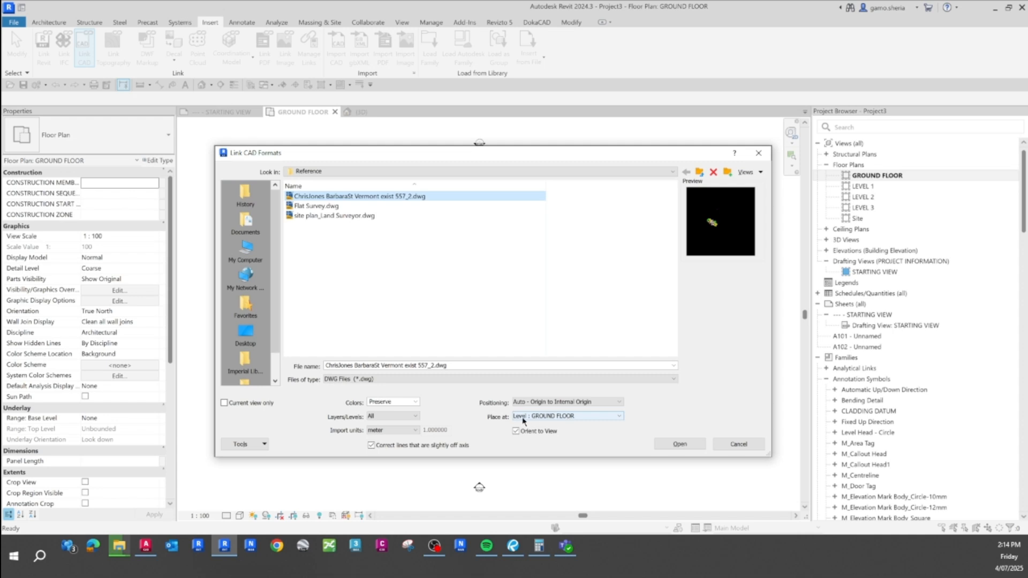
pyautogui.click(589, 403)
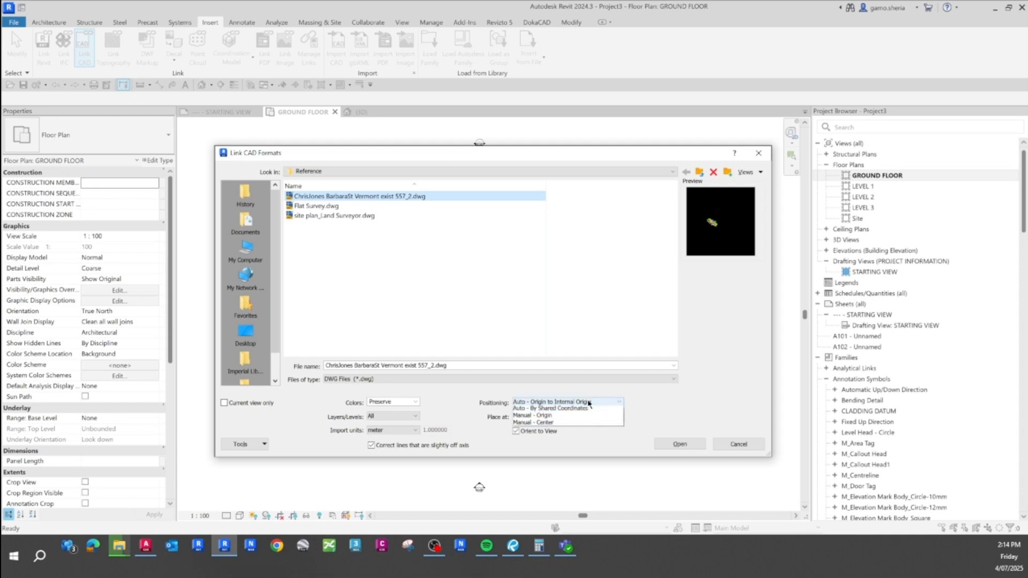
pyautogui.click(579, 413)
pyautogui.click(681, 445)
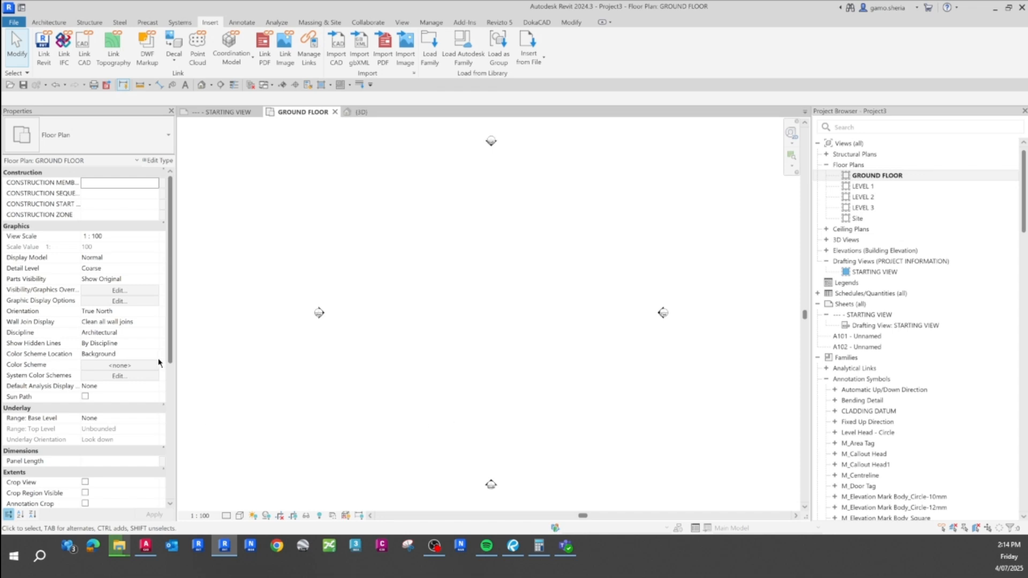
# - Inspect the floor plan's Orientation setting and view the linked survey in the 3D view
pyautogui.click(136, 312)
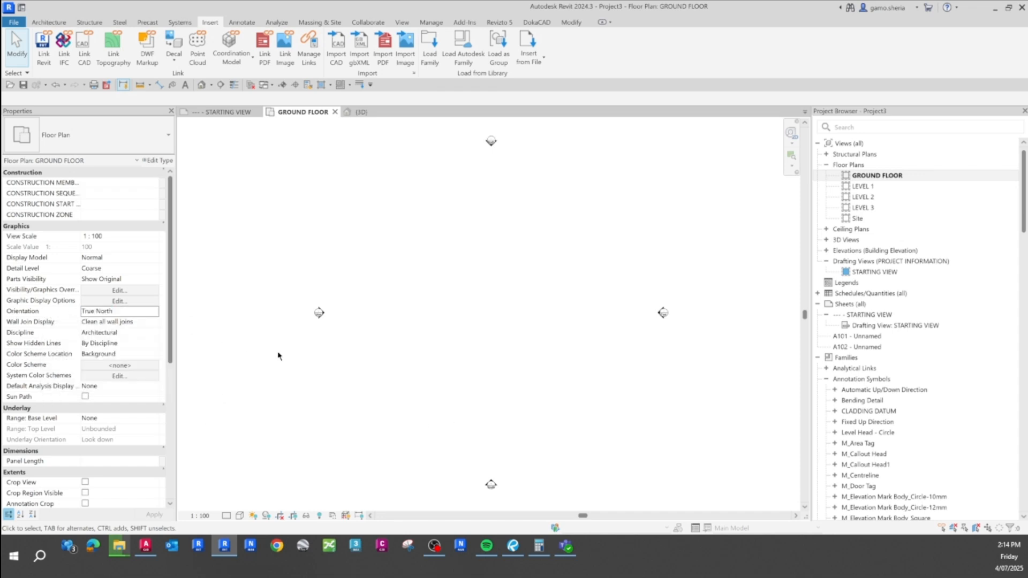
pyautogui.click(369, 113)
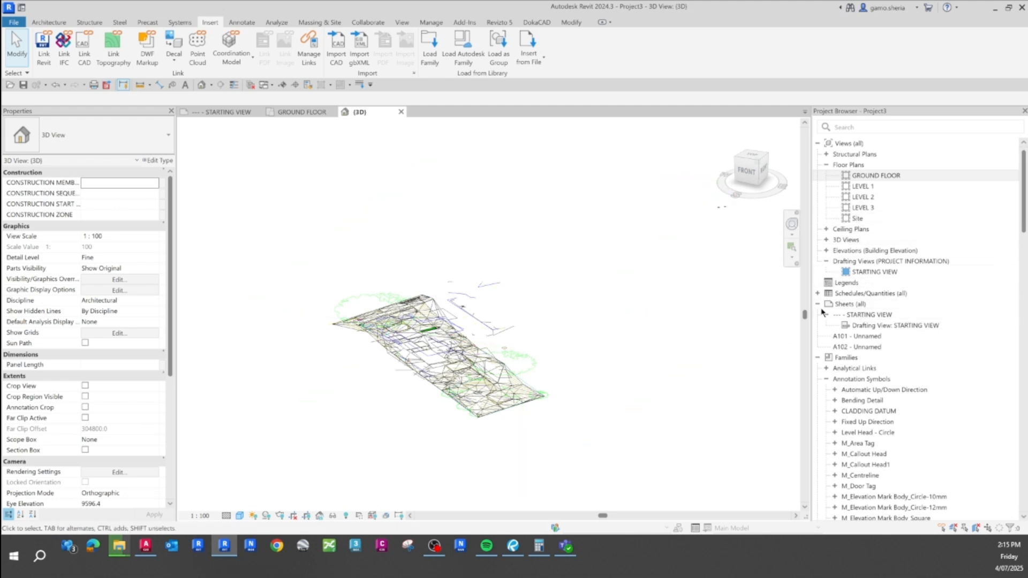
# - Open the South elevation and select the GROUND FLOOR level to inspect its elevation
pyautogui.click(826, 240)
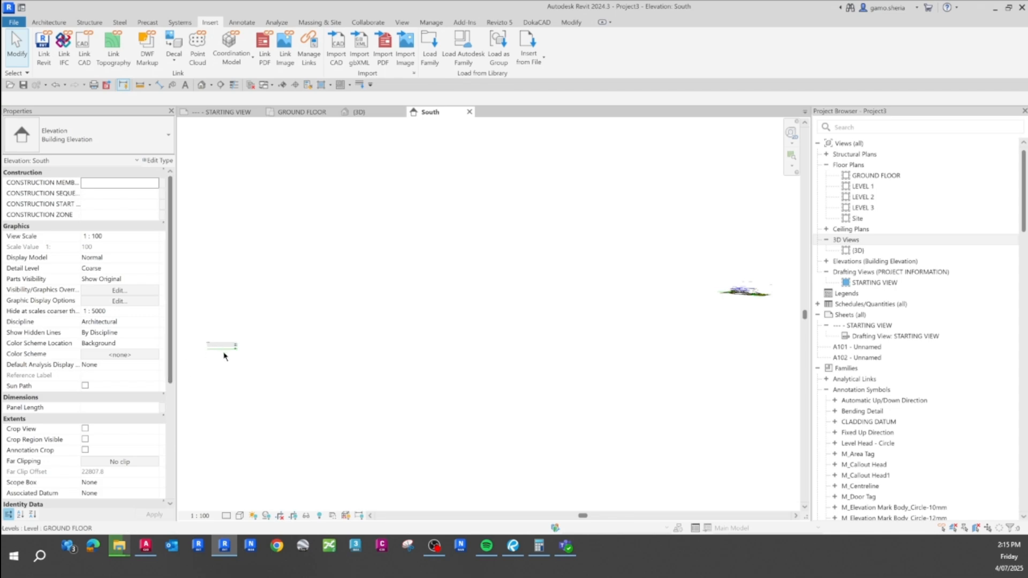
pyautogui.moveTo(293, 383); pyautogui.dragTo(357, 399, button='middle')
pyautogui.moveTo(556, 380)
pyautogui.mouseDown(button='middle')
pyautogui.moveTo(489, 374)
pyautogui.moveTo(569, 369)
pyautogui.mouseUp(button='middle')
pyautogui.scroll(8, 344, 369)
pyautogui.click(594, 375)
pyautogui.scroll(1, 614, 374)
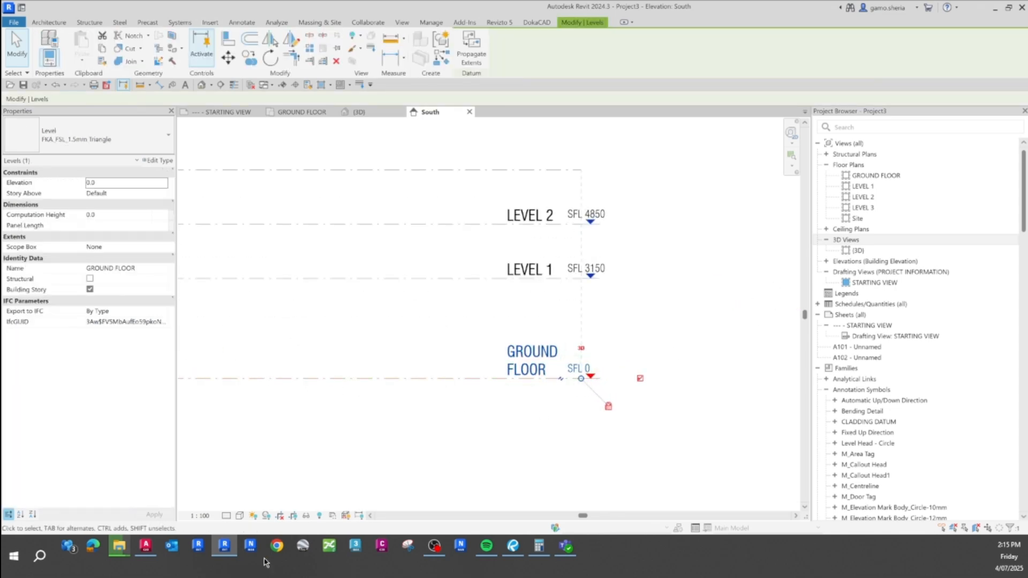
# - Switch to AutoCAD and check the elevation property of the 55.20 contour polyline beside the Cubby label
pyautogui.click(146, 549)
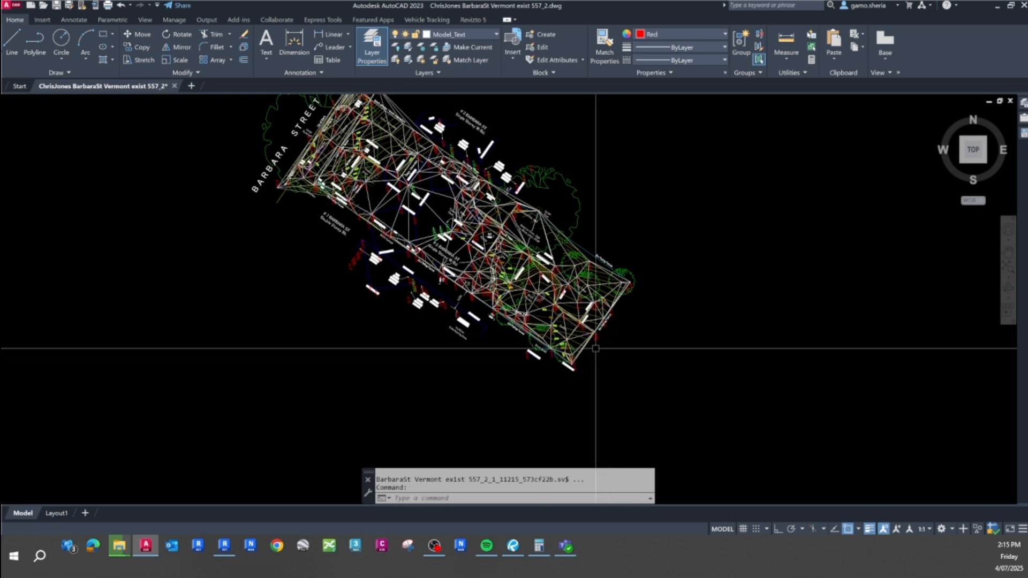
pyautogui.scroll(5, 471, 385)
pyautogui.scroll(-2, 471, 384)
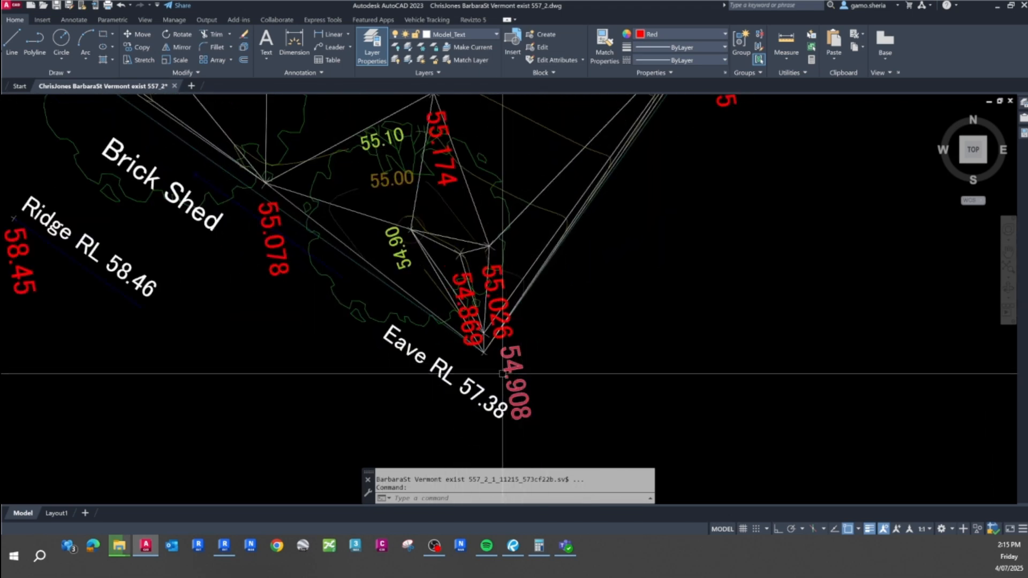
pyautogui.scroll(-2, 504, 389)
pyautogui.moveTo(503, 392); pyautogui.dragTo(505, 410, button='middle')
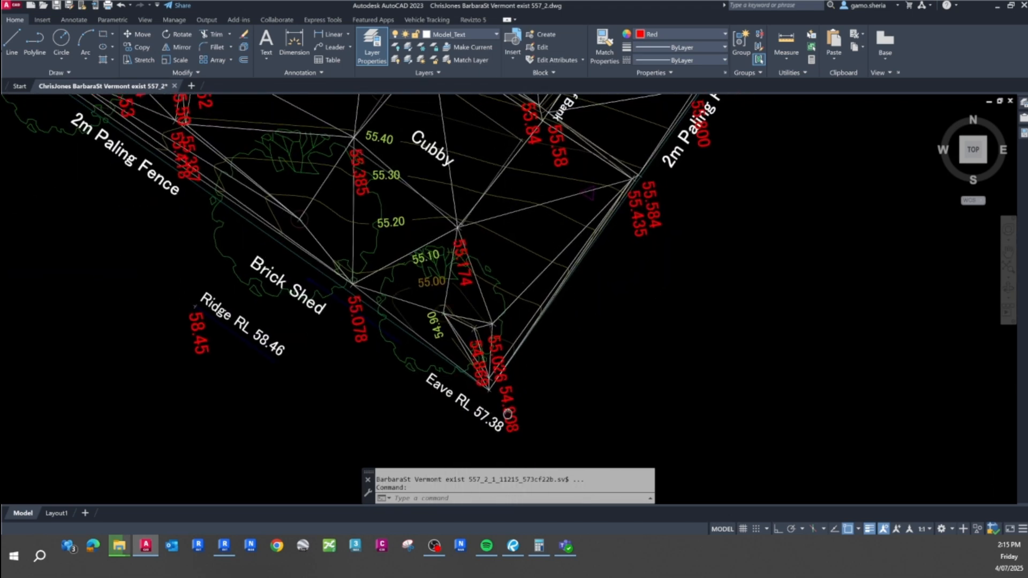
pyautogui.click(529, 250)
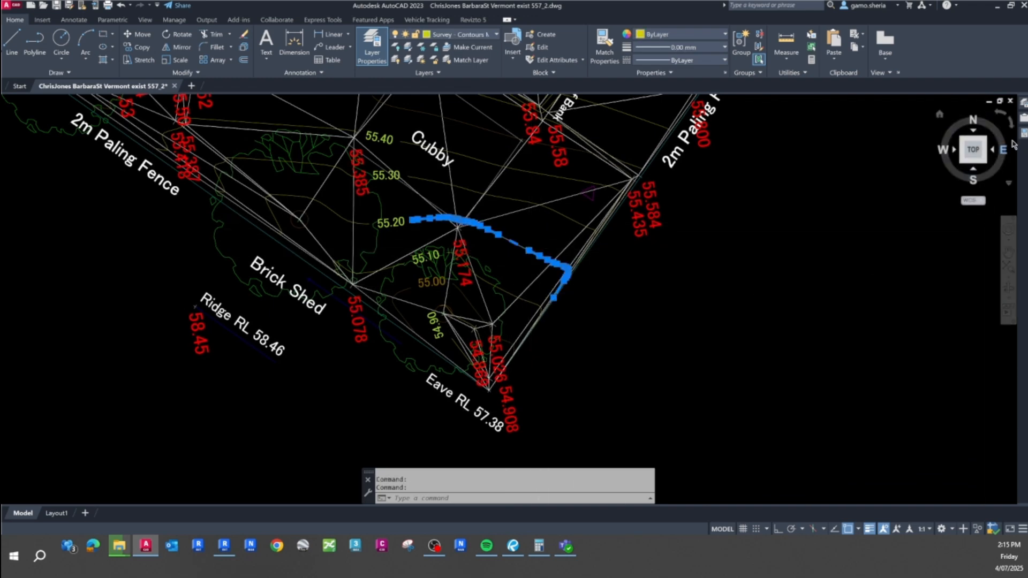
pyautogui.moveTo(1024, 133)
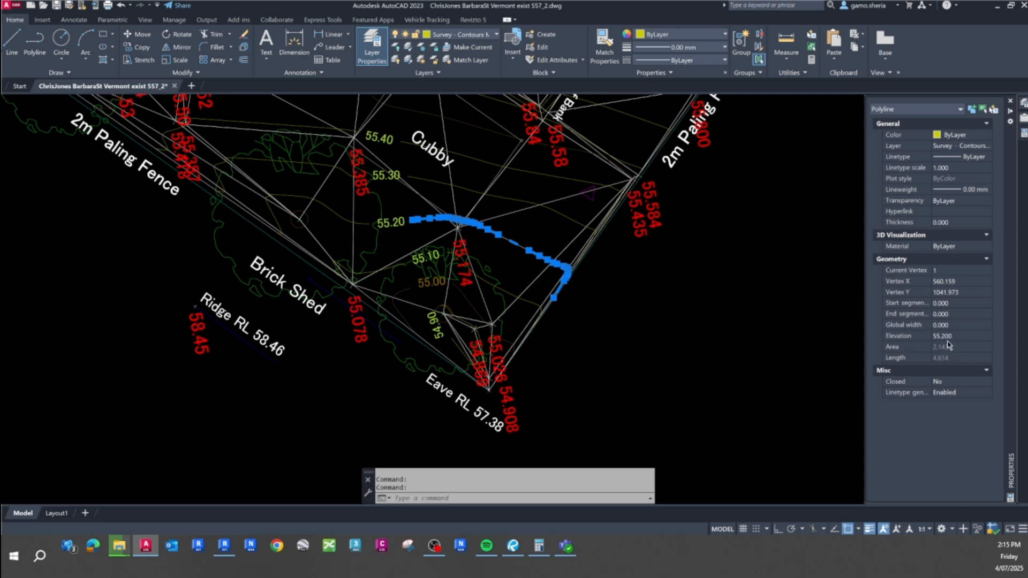
pyautogui.click(281, 409)
pyautogui.press('Escape')
pyautogui.press('Escape')
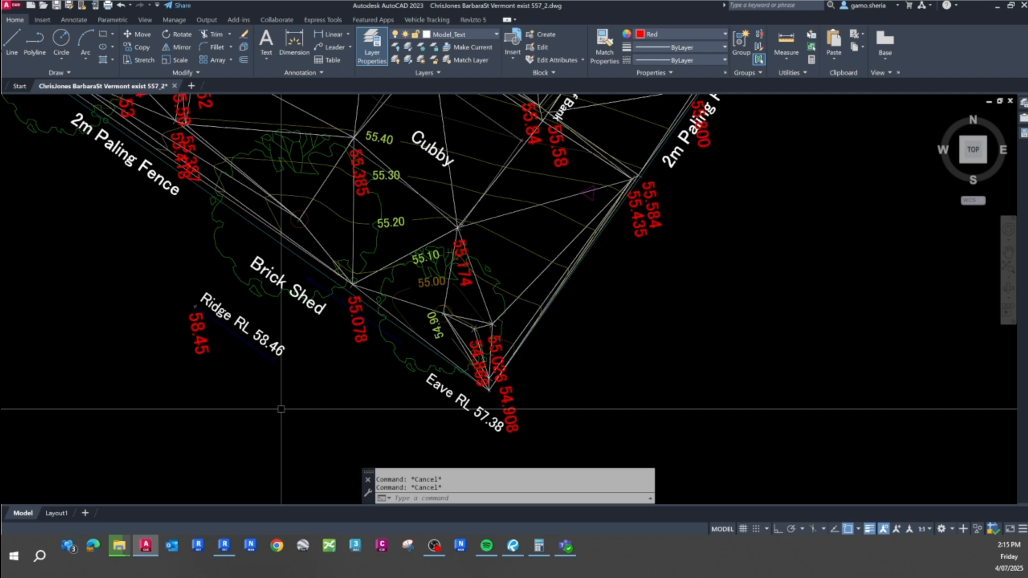
pyautogui.scroll(-6, 281, 409)
pyautogui.scroll(2, 340, 392)
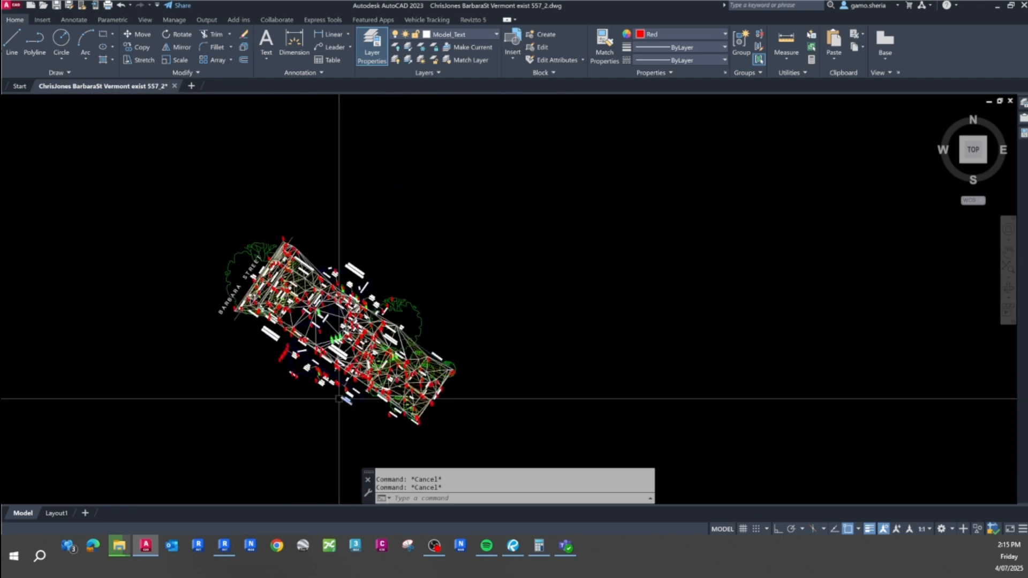
pyautogui.scroll(2, 339, 399)
pyautogui.scroll(-2, 309, 284)
pyautogui.scroll(2, 309, 315)
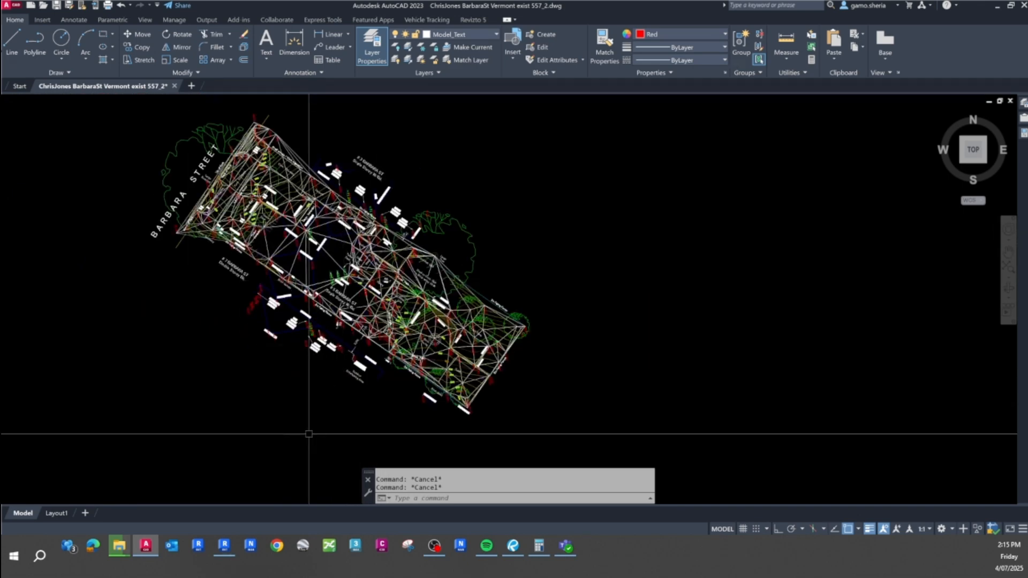
# - Switch back to Revit and delete the three levels above GROUND FLOOR together with their associated views
pyautogui.click(224, 546)
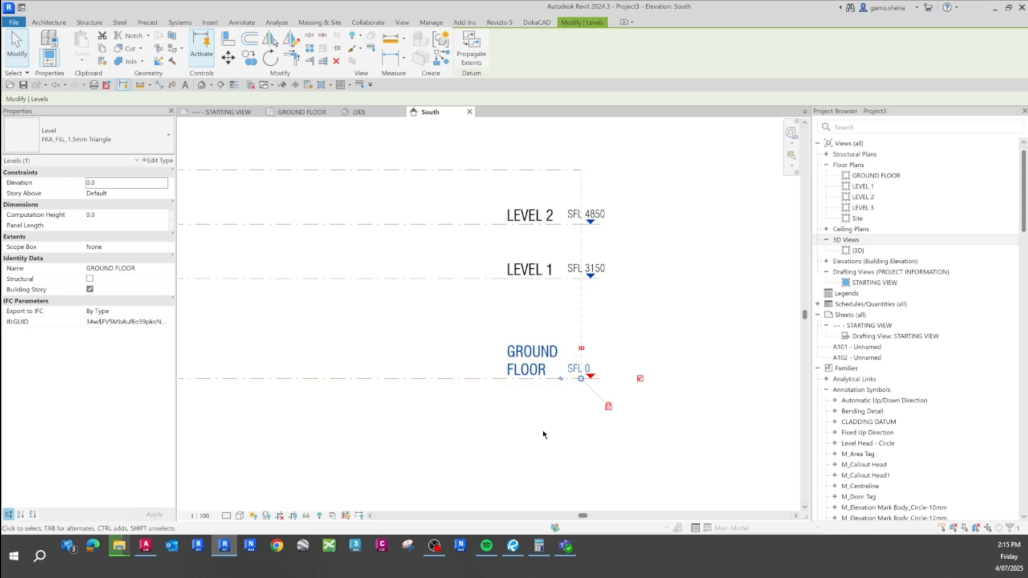
pyautogui.scroll(-2, 528, 426)
pyautogui.press('Escape')
pyautogui.moveTo(400, 362); pyautogui.dragTo(521, 366, button='middle')
pyautogui.moveTo(515, 191); pyautogui.dragTo(386, 344)
pyautogui.press('Delete')
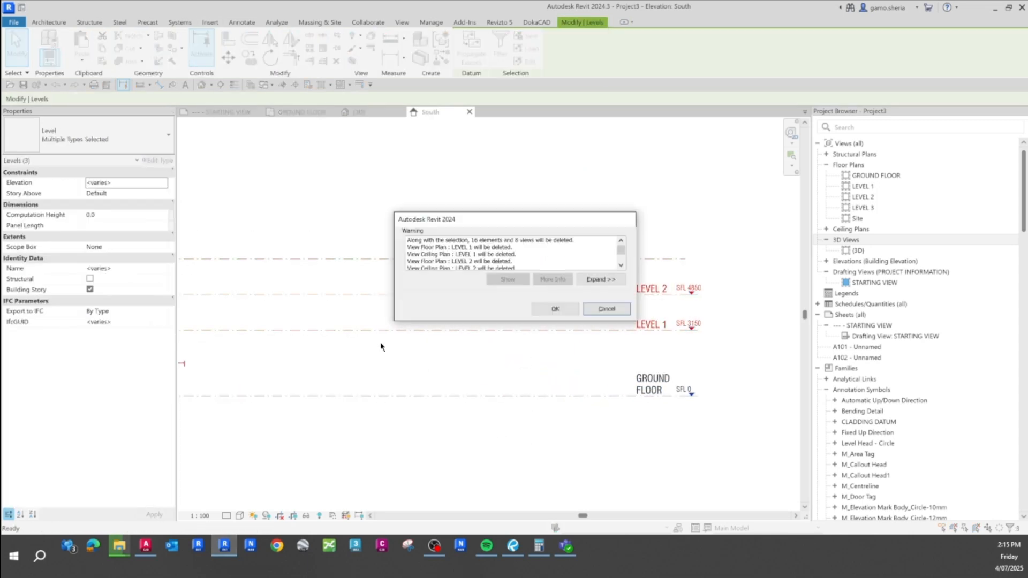
pyautogui.click(561, 307)
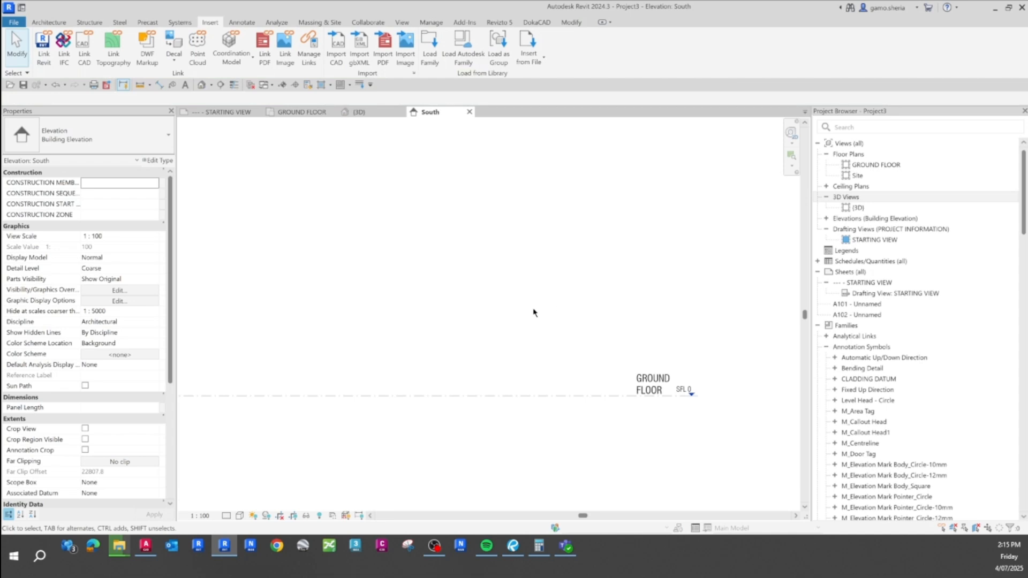
# - Compare the GROUND FLOOR level's position with the linked survey in the South elevation and the 3D view
pyautogui.scroll(-2, 595, 347)
pyautogui.scroll(2, 654, 331)
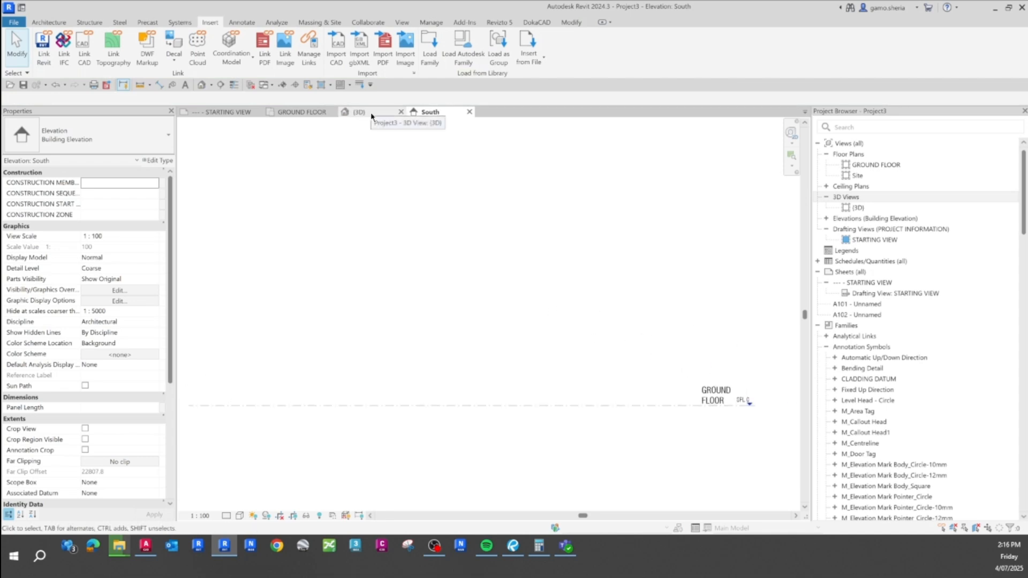
pyautogui.scroll(-5, 211, 351)
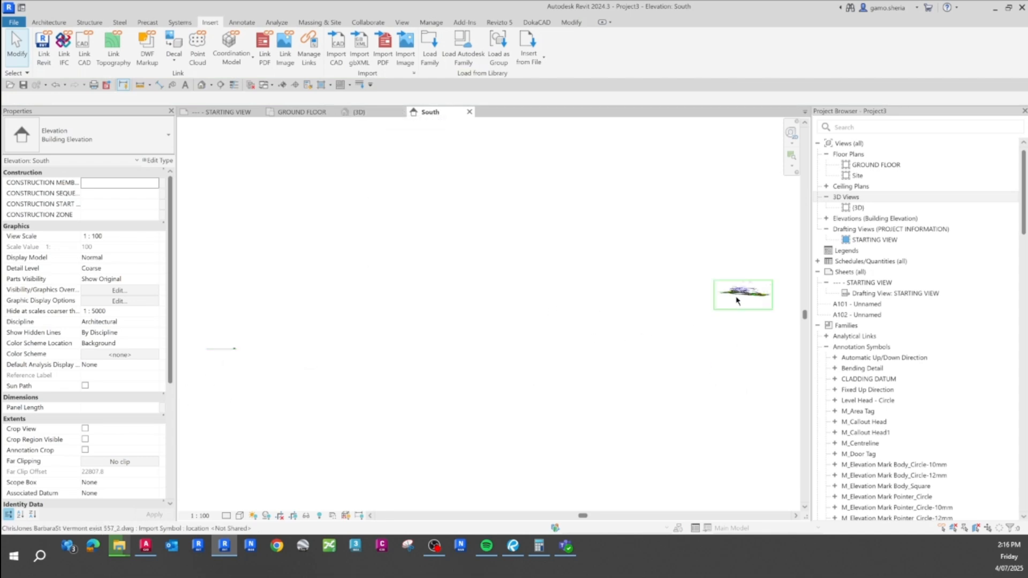
pyautogui.click(360, 112)
pyautogui.scroll(-3, 403, 293)
pyautogui.keyDown('shift'); pyautogui.moveTo(400, 402); pyautogui.dragTo(438, 387, button='middle'); pyautogui.keyUp('shift')
pyautogui.scroll(3, 421, 390)
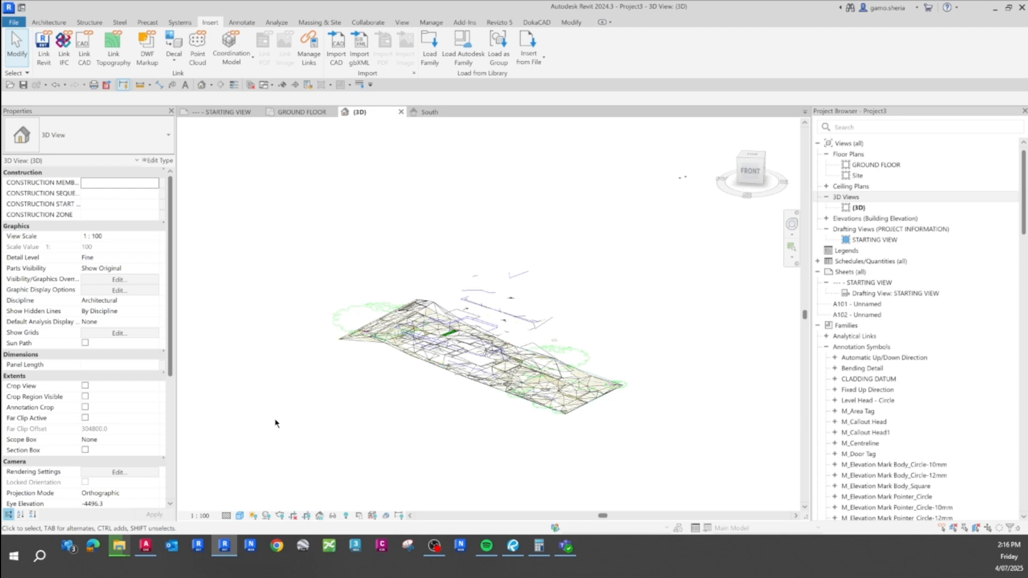
# - Turn on the Levels annotation category in the 3D view's Visibility/Graphic Overrides
pyautogui.press('v')
pyautogui.press('v')
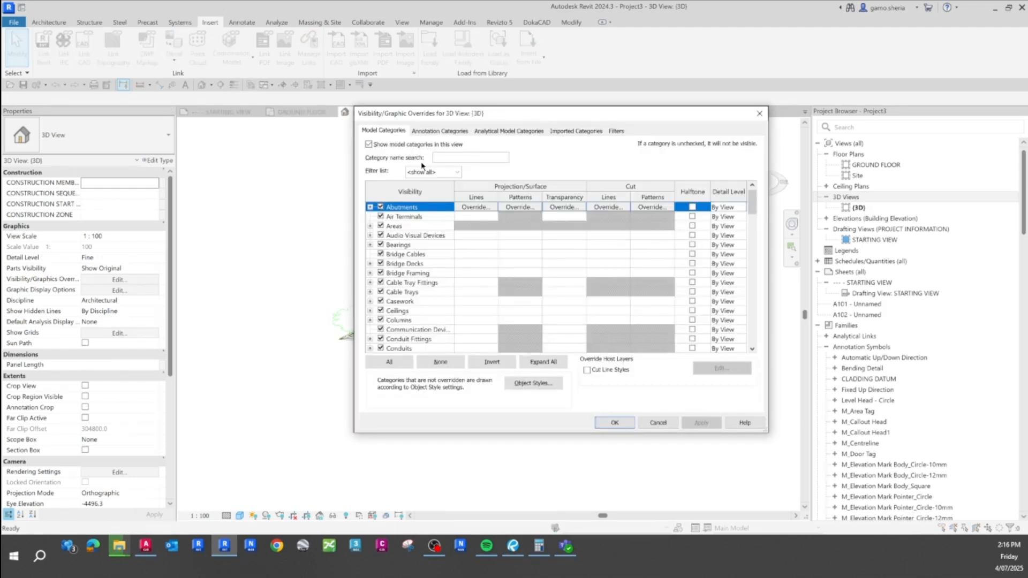
pyautogui.click(451, 131)
pyautogui.moveTo(412, 190); pyautogui.dragTo(537, 191)
pyautogui.click(414, 301)
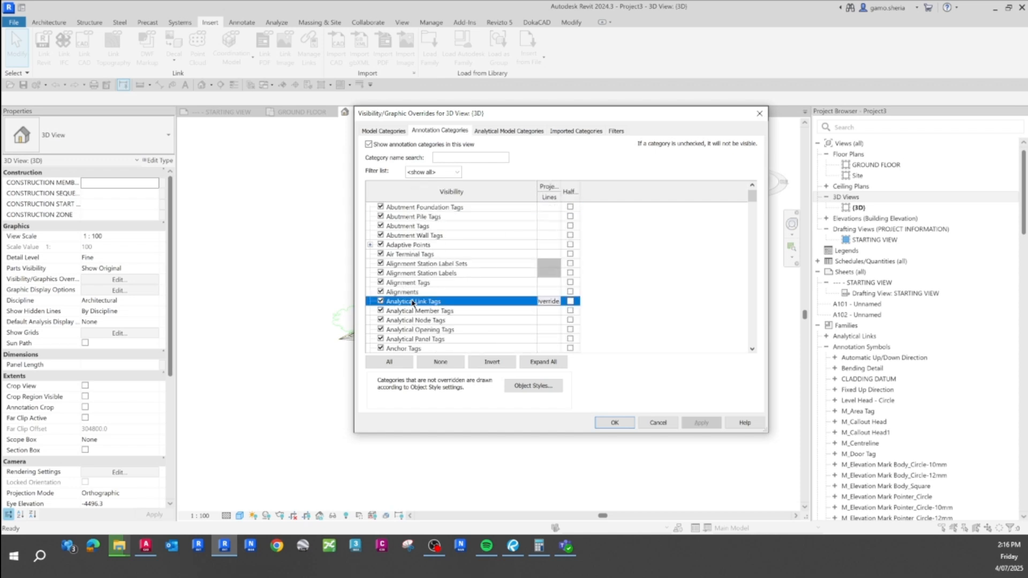
pyautogui.press('l')
pyautogui.click(382, 339)
pyautogui.click(613, 423)
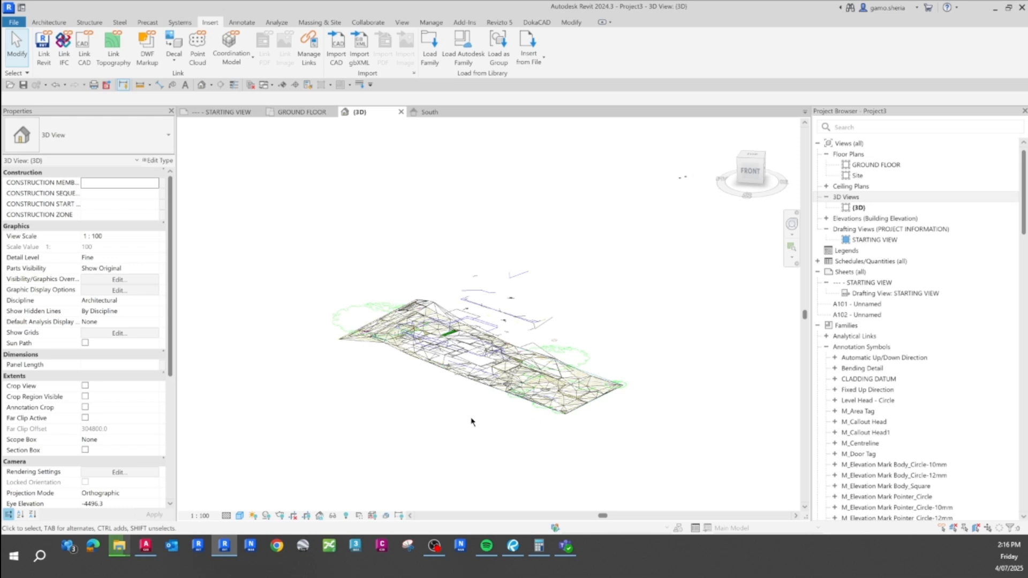
# - Select the GROUND FLOOR level in the top-oriented 3D view and stretch its east extent beyond the linked survey
pyautogui.press('z')
pyautogui.press('f')
pyautogui.click(229, 470)
pyautogui.keyDown('shift'); pyautogui.moveTo(344, 401); pyautogui.dragTo(379, 454, button='middle'); pyautogui.keyUp('shift')
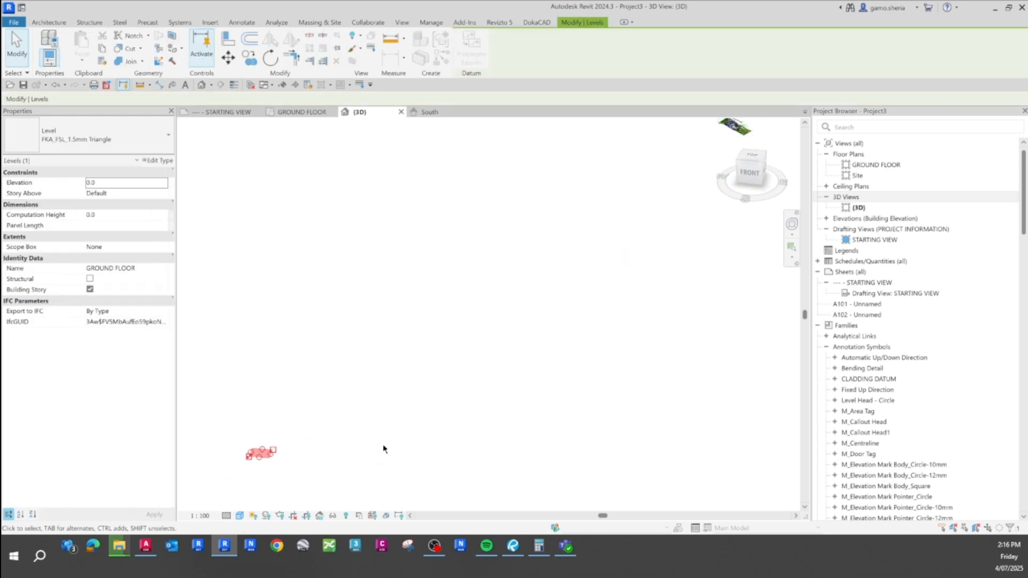
pyautogui.click(753, 156)
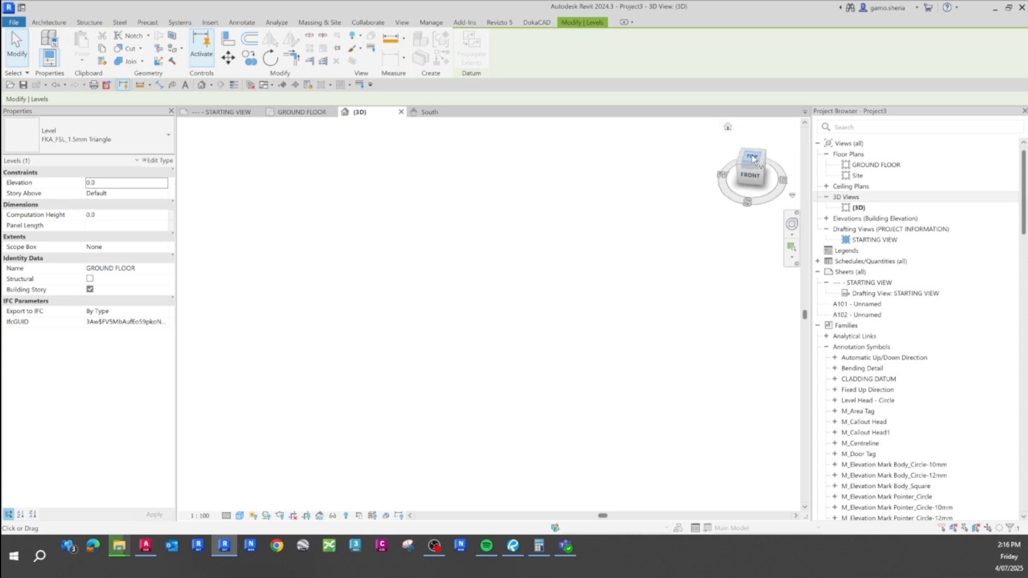
pyautogui.scroll(-10, 386, 412)
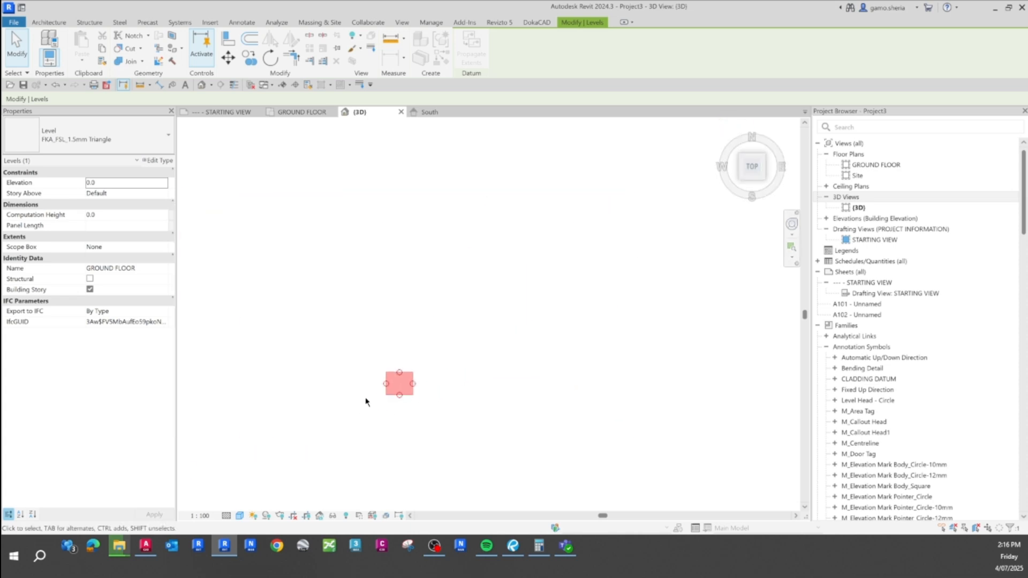
pyautogui.scroll(2, 373, 403)
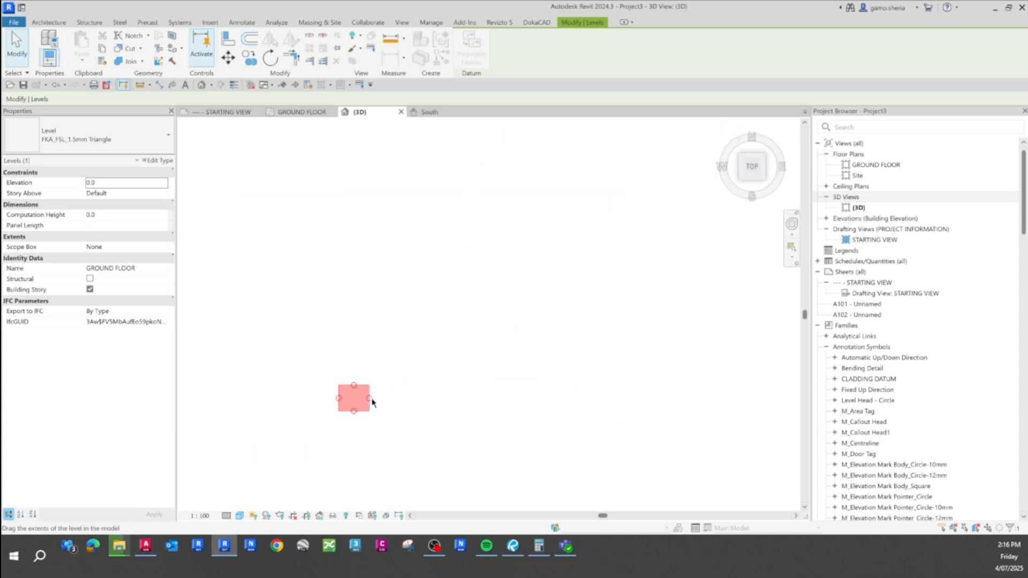
pyautogui.moveTo(370, 399); pyautogui.dragTo(742, 369)
pyautogui.scroll(-4, 621, 384)
pyautogui.scroll(-2, 391, 455)
pyautogui.scroll(2, 494, 347)
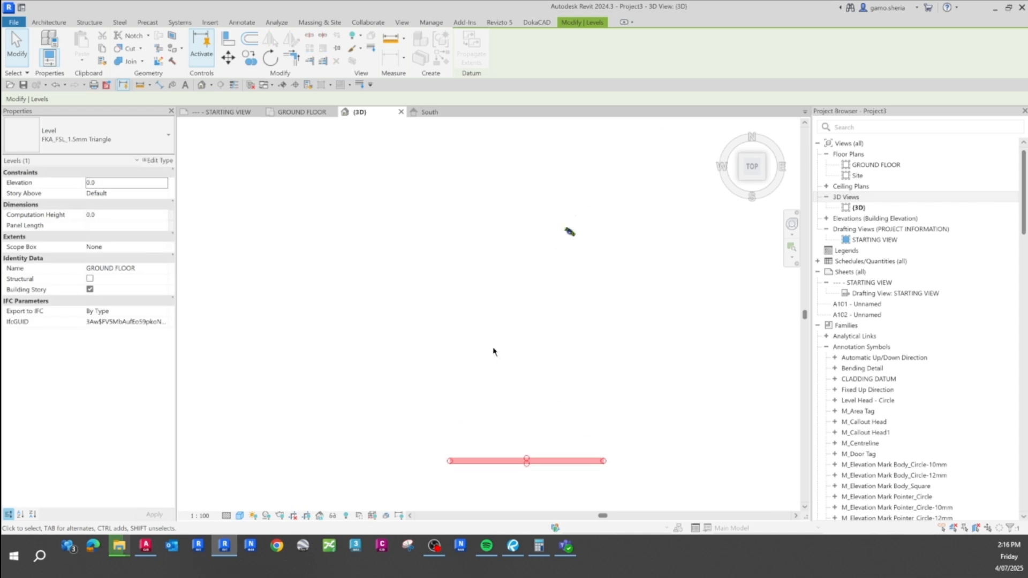
# - Extend the GROUND FLOOR level's north edge past the linked survey and bring its south edge up to just below it
pyautogui.moveTo(535, 477); pyautogui.dragTo(580, 209)
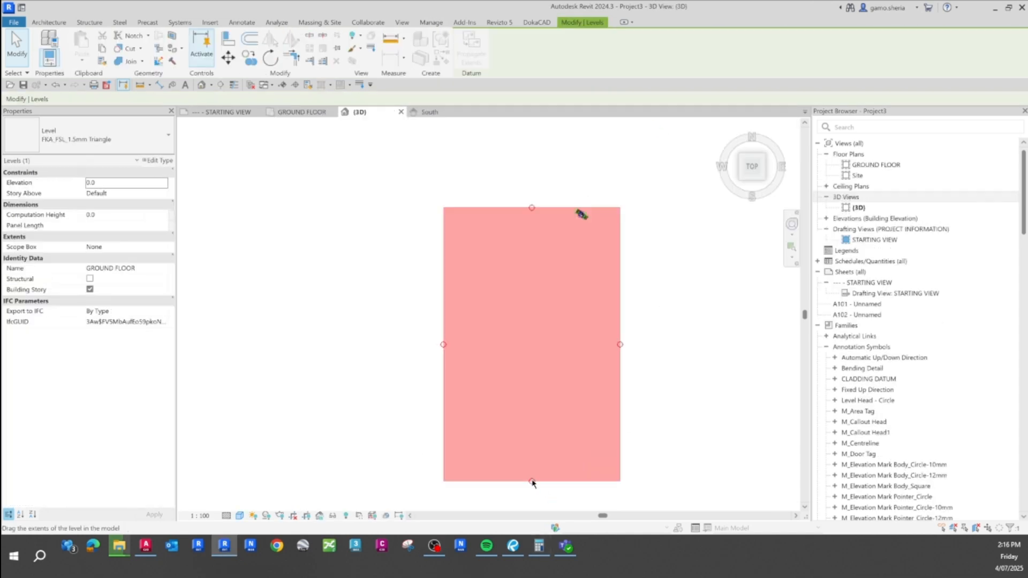
pyautogui.click(532, 481)
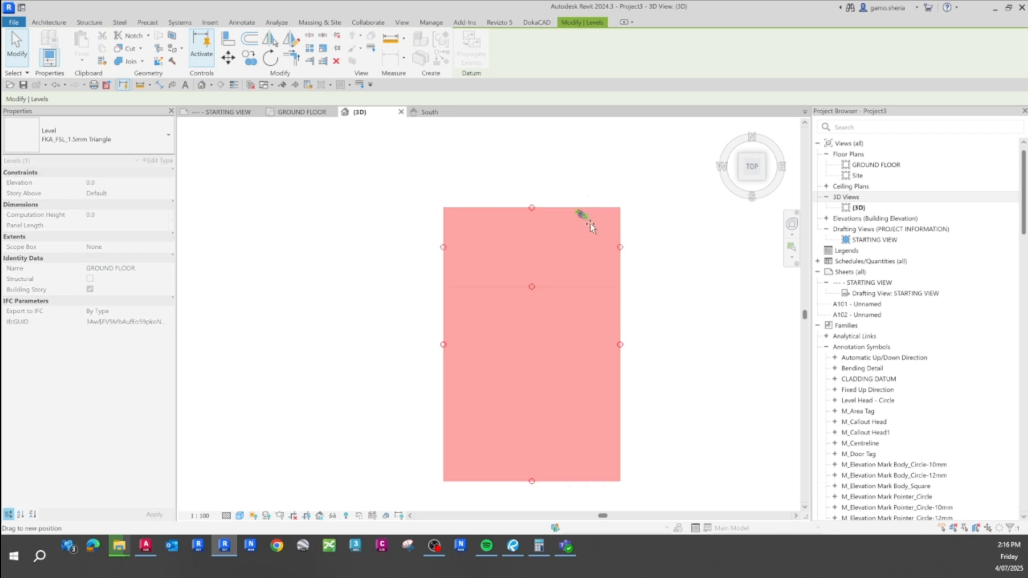
pyautogui.moveTo(597, 224); pyautogui.dragTo(597, 225)
pyautogui.scroll(4, 613, 196)
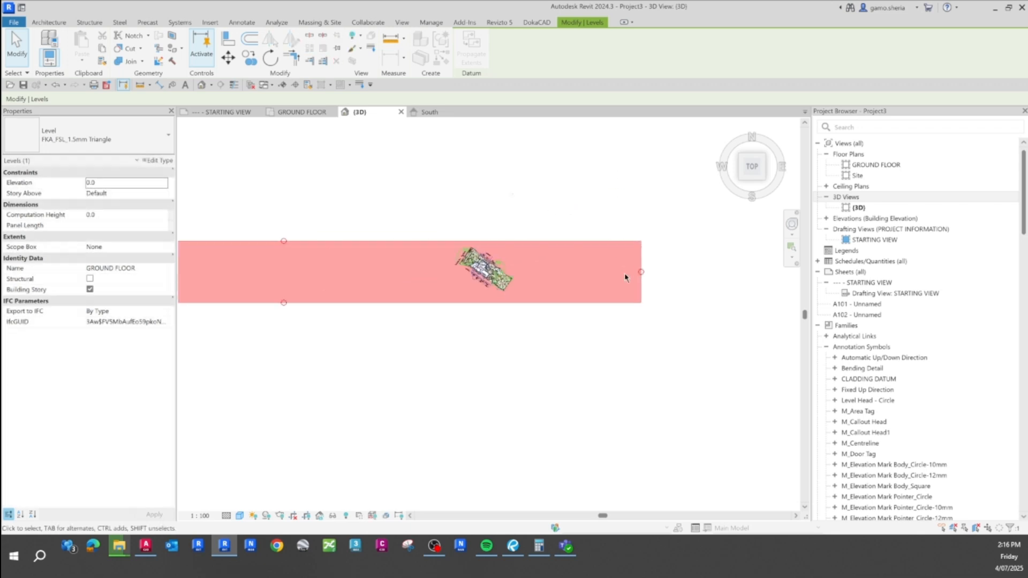
# - Pull the GROUND FLOOR level's east and west edges in so its extents fit closely around the linked survey
pyautogui.moveTo(641, 272); pyautogui.dragTo(521, 282)
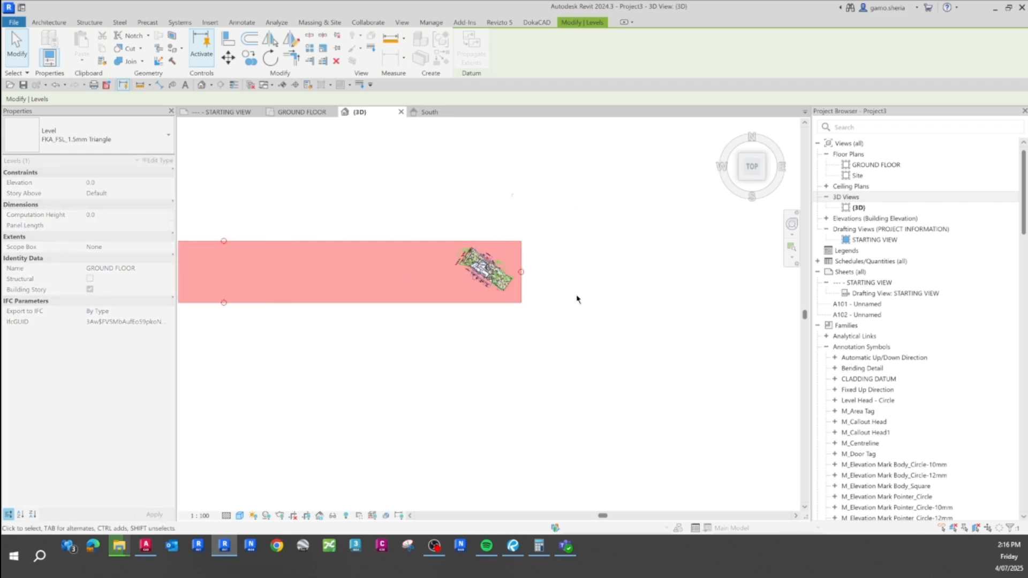
pyautogui.moveTo(535, 287); pyautogui.dragTo(700, 309, button='middle')
pyautogui.scroll(-2, 699, 308)
pyautogui.scroll(1, 404, 306)
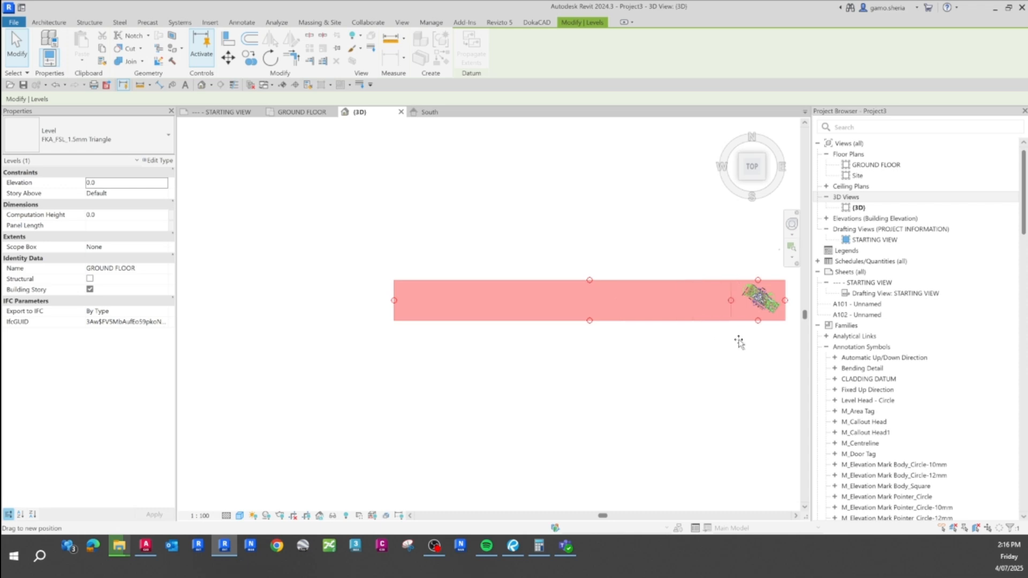
pyautogui.moveTo(741, 340); pyautogui.dragTo(739, 341)
pyautogui.moveTo(686, 333); pyautogui.dragTo(379, 351, button='middle')
pyautogui.scroll(-1, 379, 351)
pyautogui.scroll(5, 422, 321)
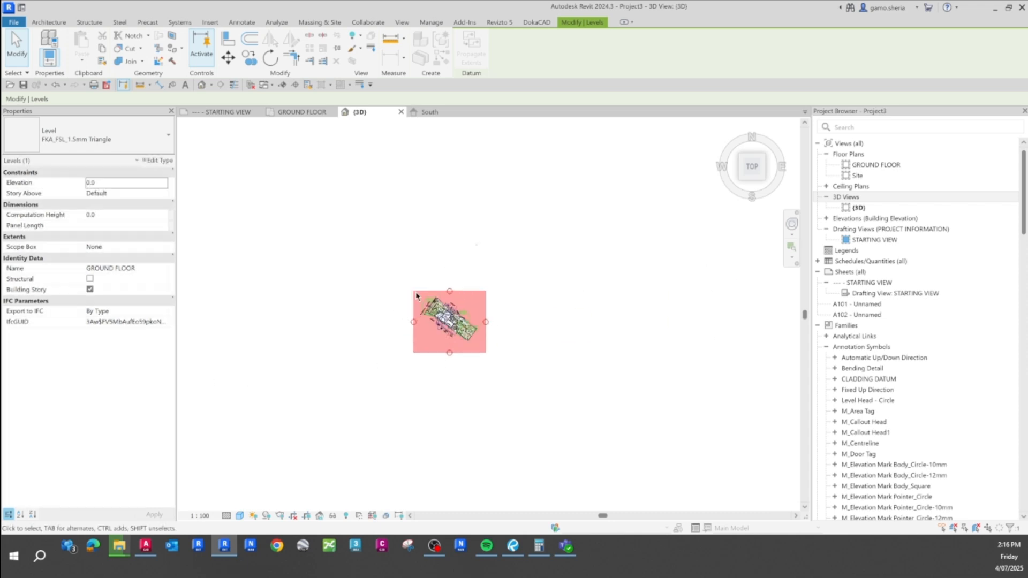
pyautogui.click(607, 377)
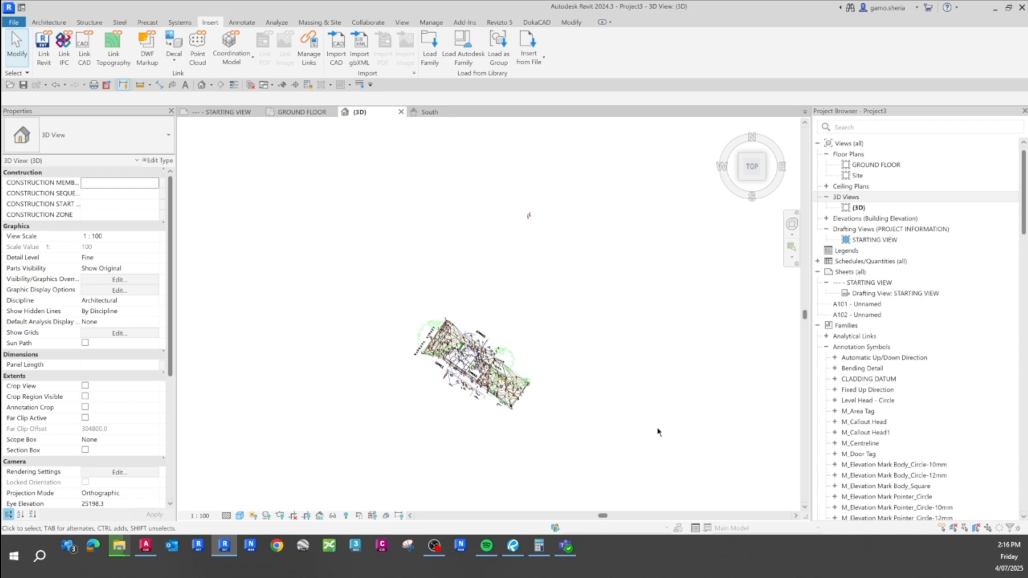
# - Open the GROUND FLOOR floor plan and set its view range's top, bottom and view depth to Unlimited
pyautogui.doubleClick(885, 166)
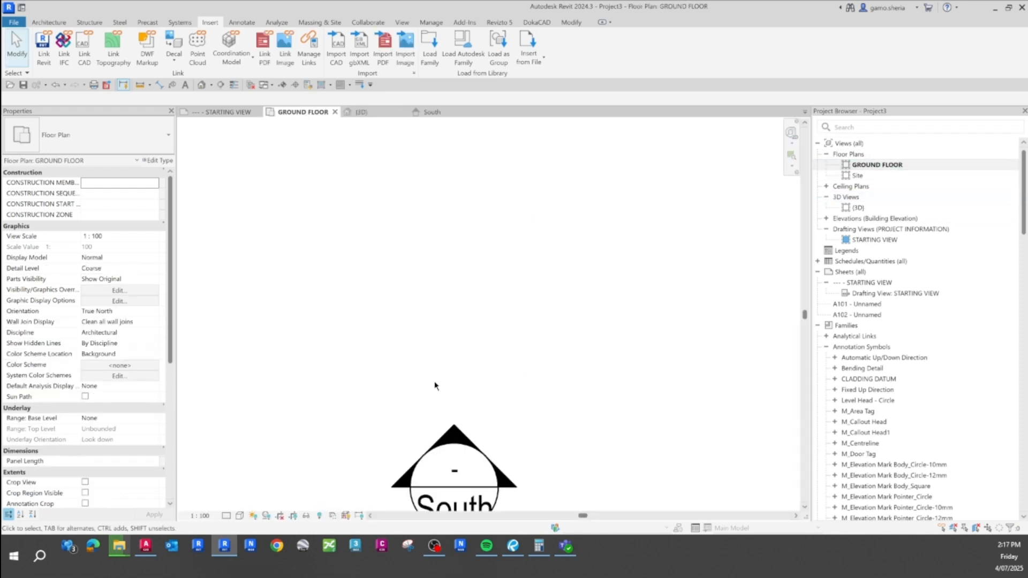
pyautogui.middleClick(470, 350)
pyautogui.middleClick(470, 349)
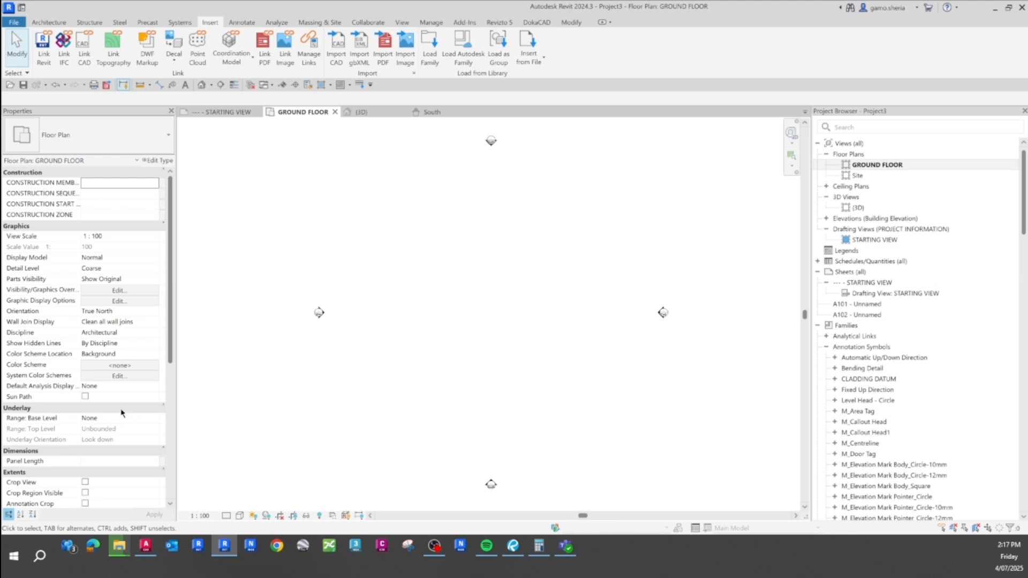
pyautogui.scroll(-3, 129, 418)
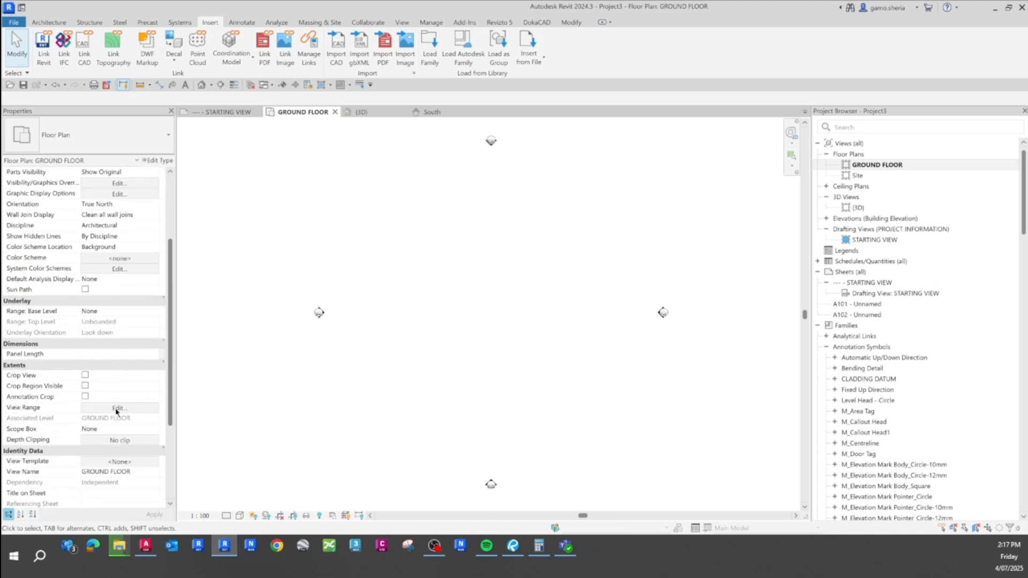
pyautogui.click(117, 410)
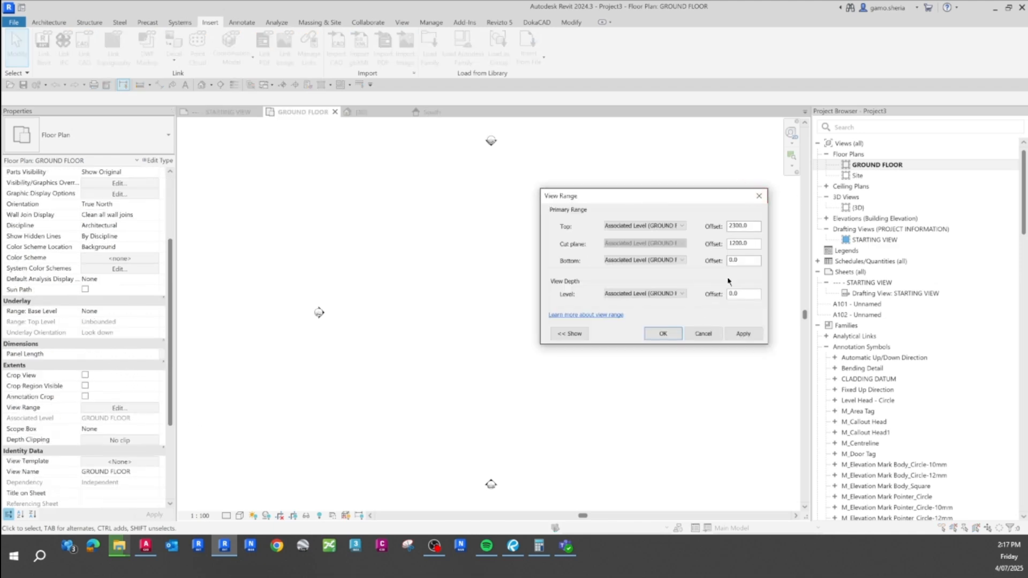
pyautogui.click(683, 228)
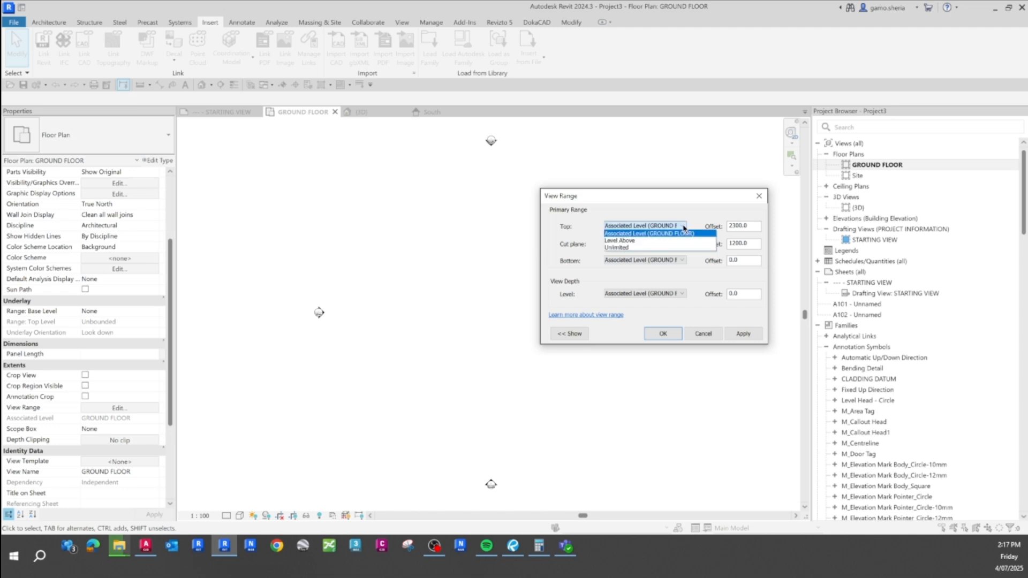
pyautogui.click(640, 247)
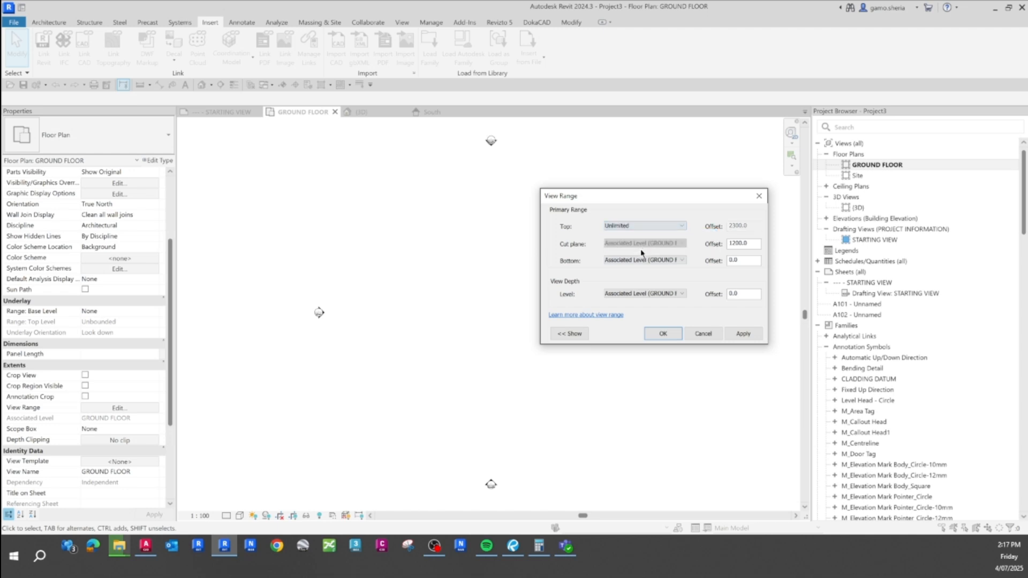
pyautogui.click(683, 262)
pyautogui.click(654, 282)
pyautogui.click(684, 295)
pyautogui.click(649, 315)
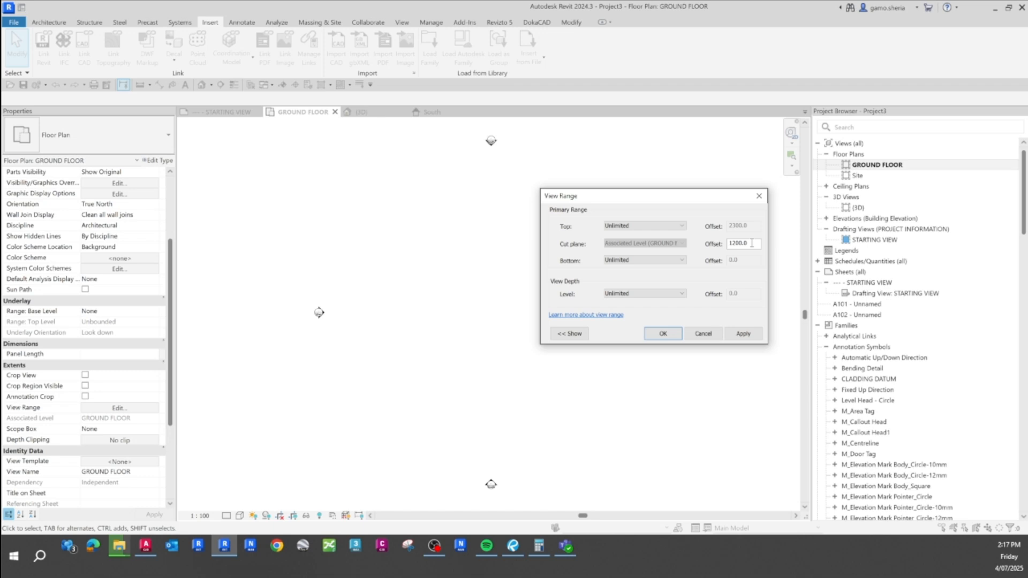
# - Raise the cut plane offset of the GROUND FLOOR view range and accept the view range settings
pyautogui.moveTo(751, 243); pyautogui.dragTo(704, 243)
pyautogui.write('1')
pyautogui.click(663, 333)
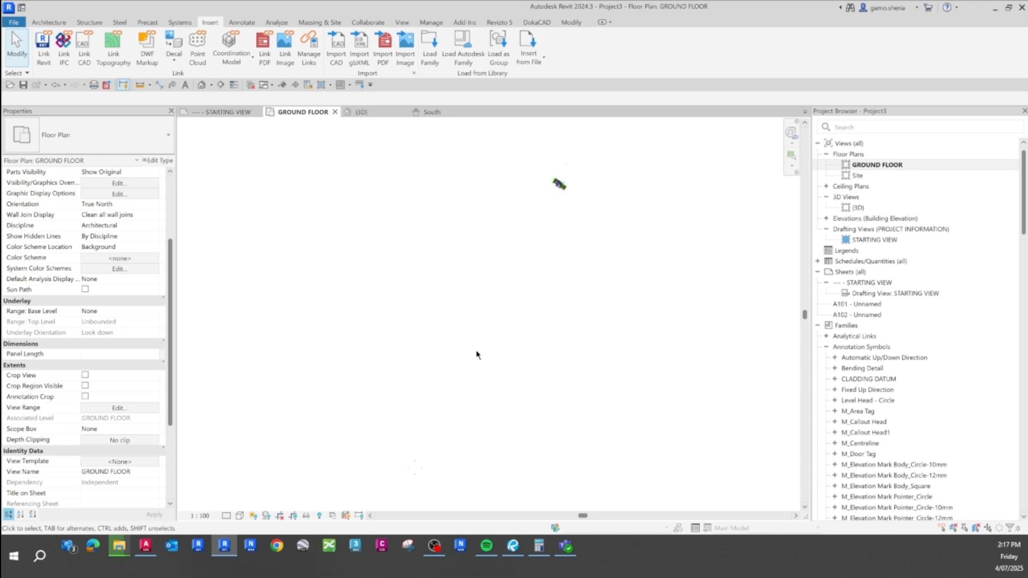
# - Select the building elevation markers lying away from the linked survey in the GROUND FLOOR plan and delete them
pyautogui.scroll(5, 450, 485)
pyautogui.moveTo(592, 441); pyautogui.dragTo(465, 465, button='middle')
pyautogui.scroll(-8, 490, 392)
pyautogui.scroll(10, 555, 202)
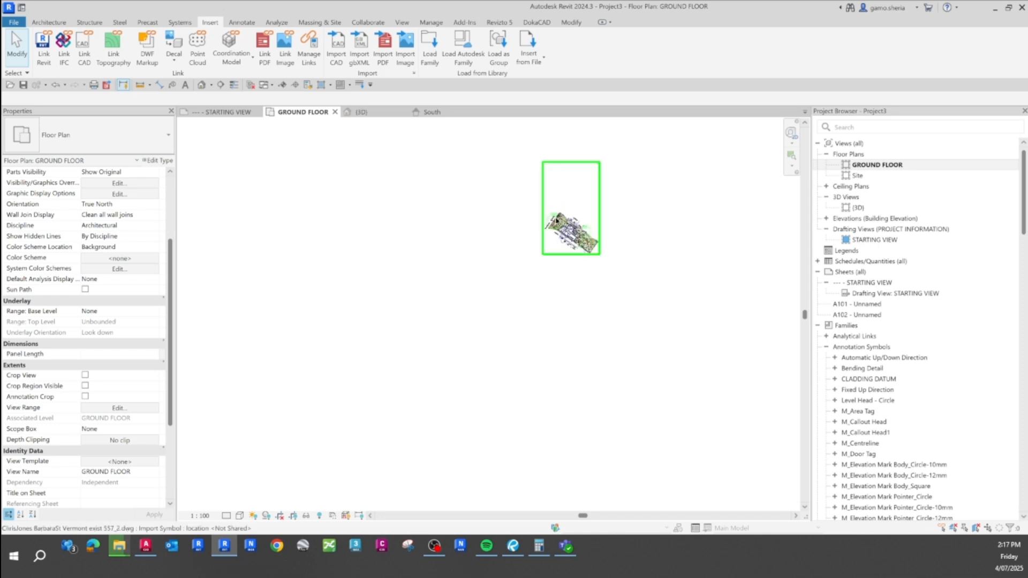
pyautogui.scroll(-10, 554, 223)
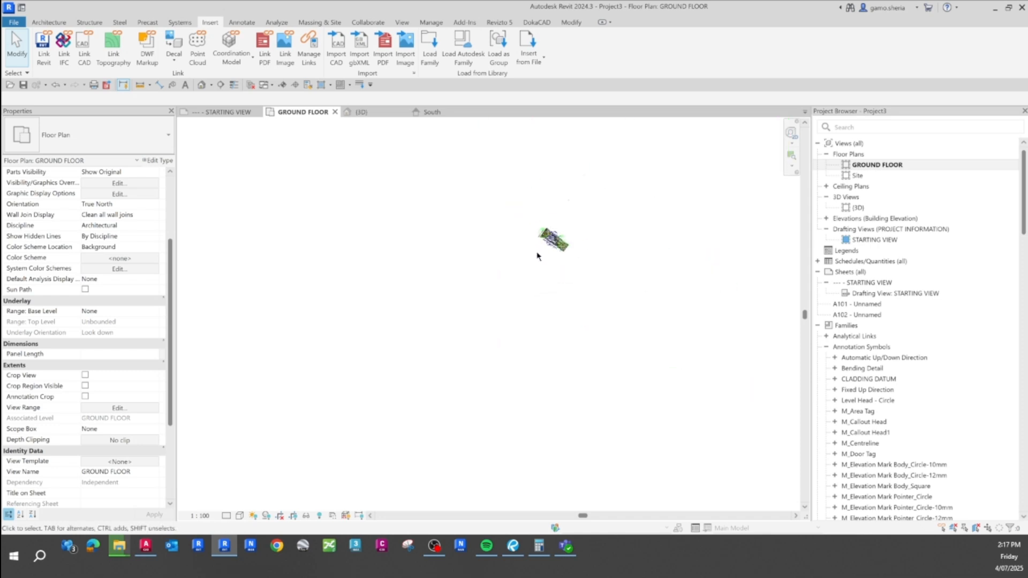
pyautogui.scroll(5, 463, 413)
pyautogui.moveTo(417, 432); pyautogui.dragTo(563, 316)
pyautogui.press('Delete')
pyautogui.press('Return')
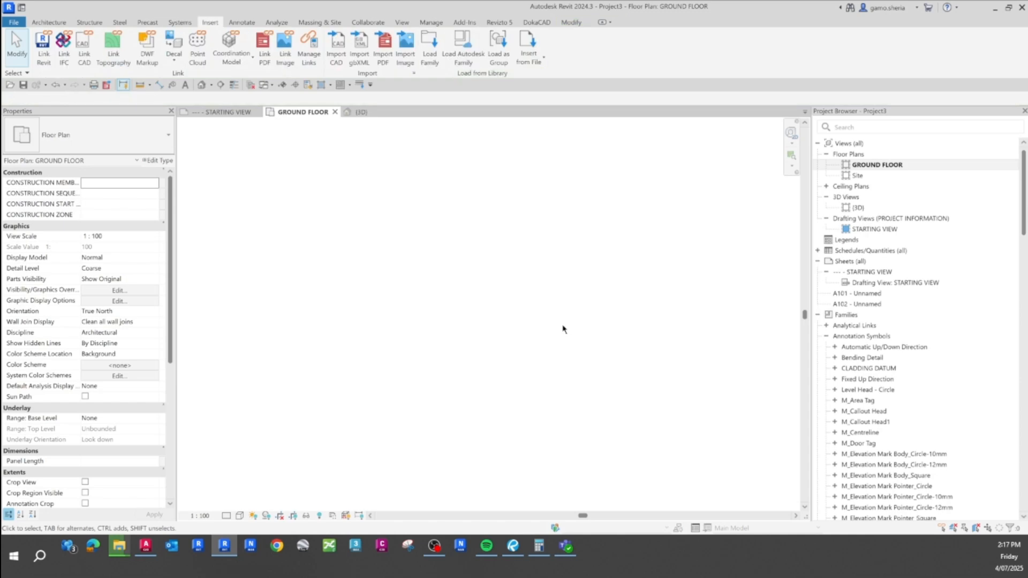
# - Examine the linked survey in the GROUND FLOOR plan and from several angles in the 3D view
pyautogui.middleClick(563, 331)
pyautogui.middleClick(563, 331)
pyautogui.scroll(-2, 575, 198)
pyautogui.scroll(3, 521, 420)
pyautogui.scroll(3, 579, 325)
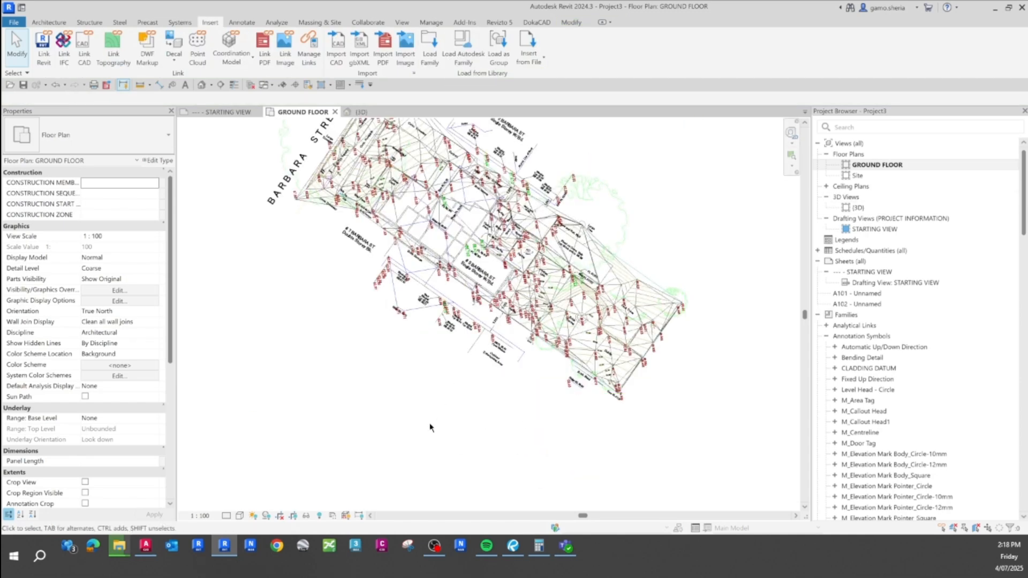
pyautogui.scroll(-2, 430, 428)
pyautogui.scroll(-1, 420, 418)
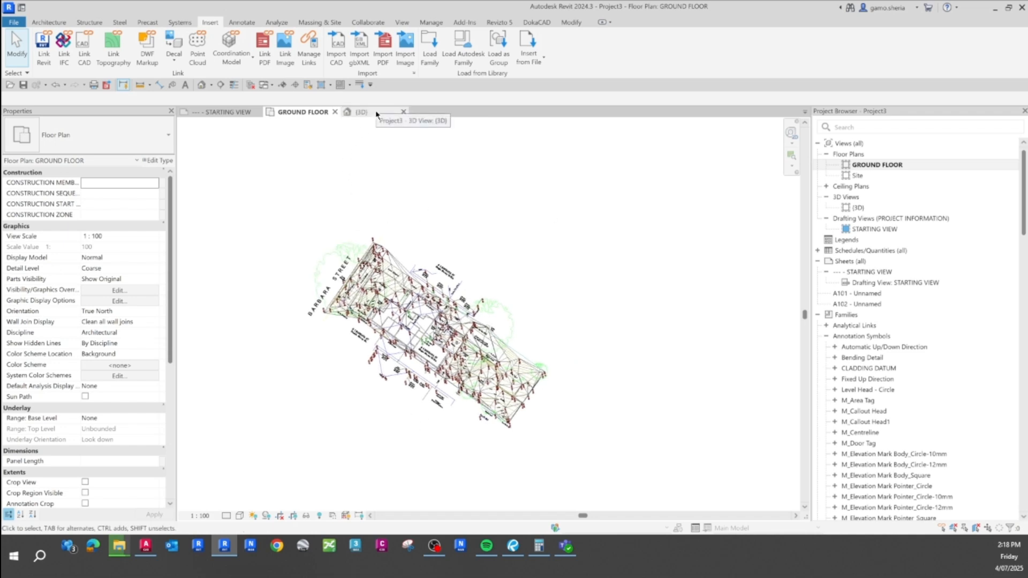
pyautogui.click(359, 112)
pyautogui.keyDown('shift'); pyautogui.moveTo(407, 316); pyautogui.dragTo(491, 372, button='middle'); pyautogui.keyUp('shift')
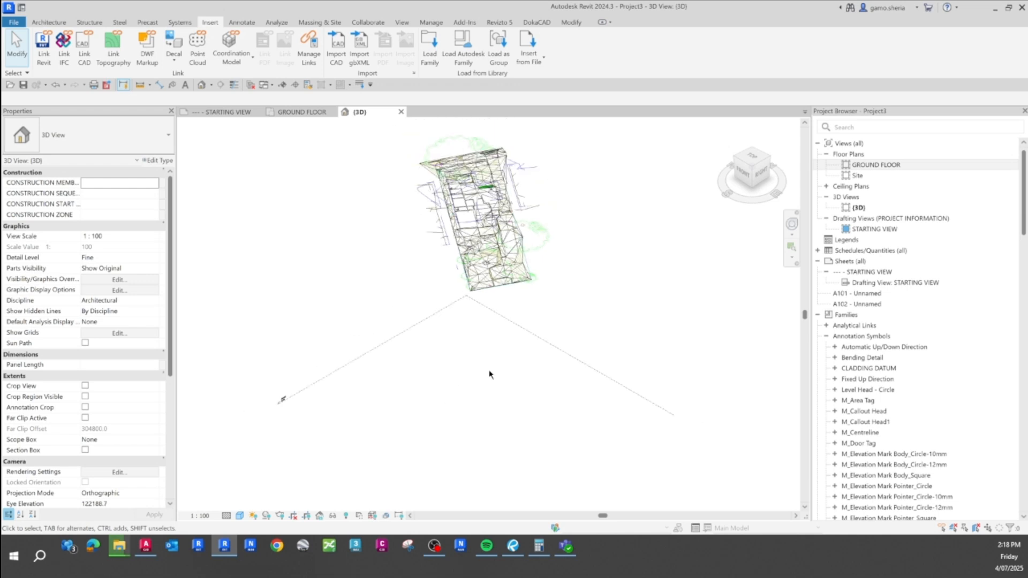
pyautogui.keyDown('shift'); pyautogui.moveTo(459, 328); pyautogui.dragTo(419, 318, button='middle'); pyautogui.keyUp('shift')
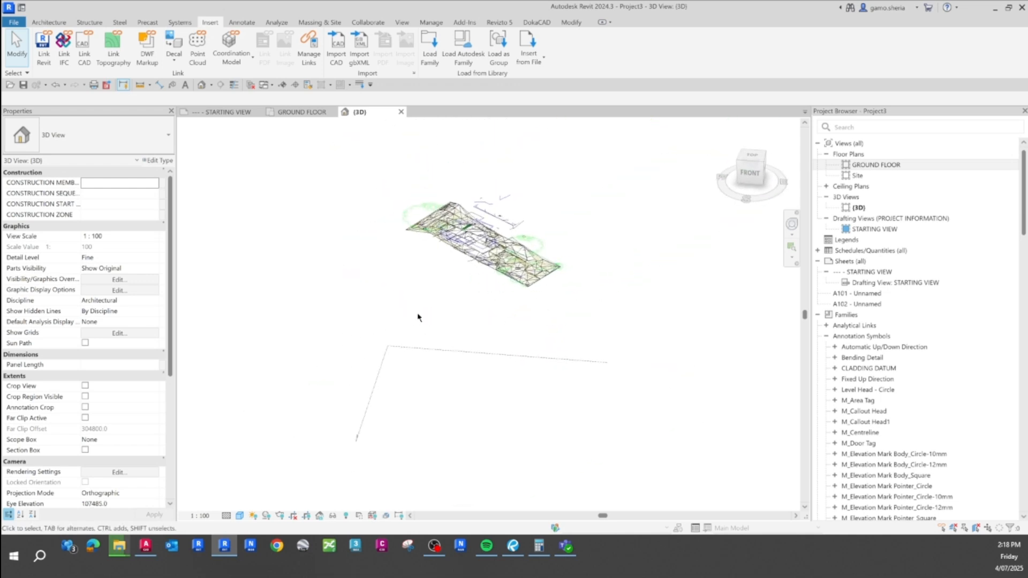
pyautogui.doubleClick(871, 166)
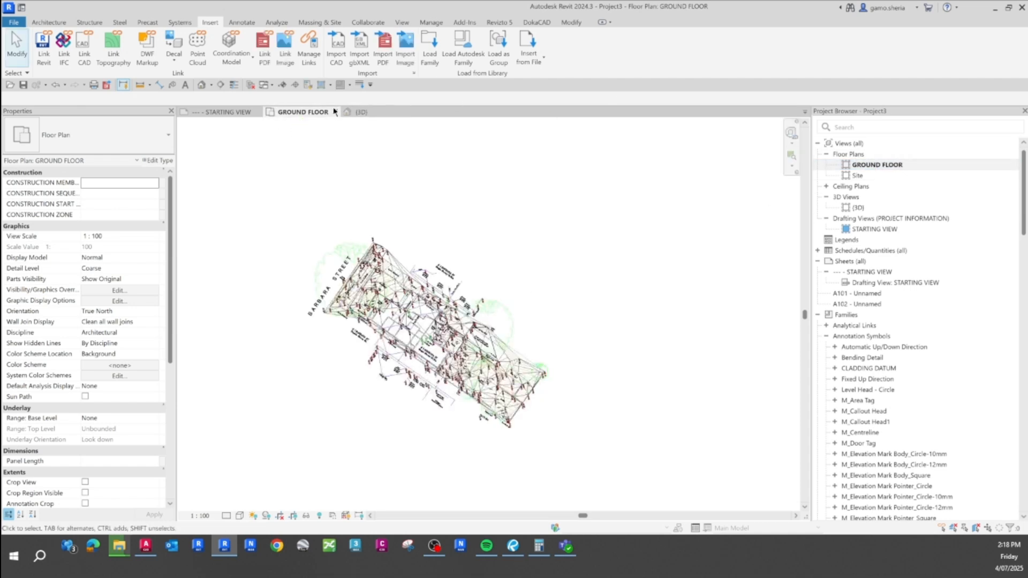
# - Try to create a toposolid from import while working in the 3D view
pyautogui.click(366, 112)
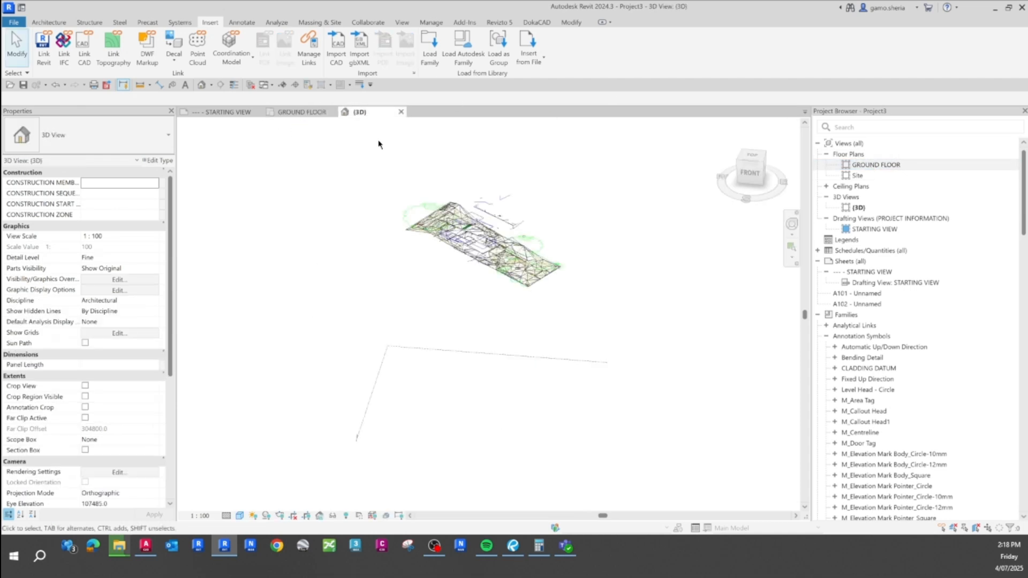
pyautogui.click(319, 22)
pyautogui.click(277, 56)
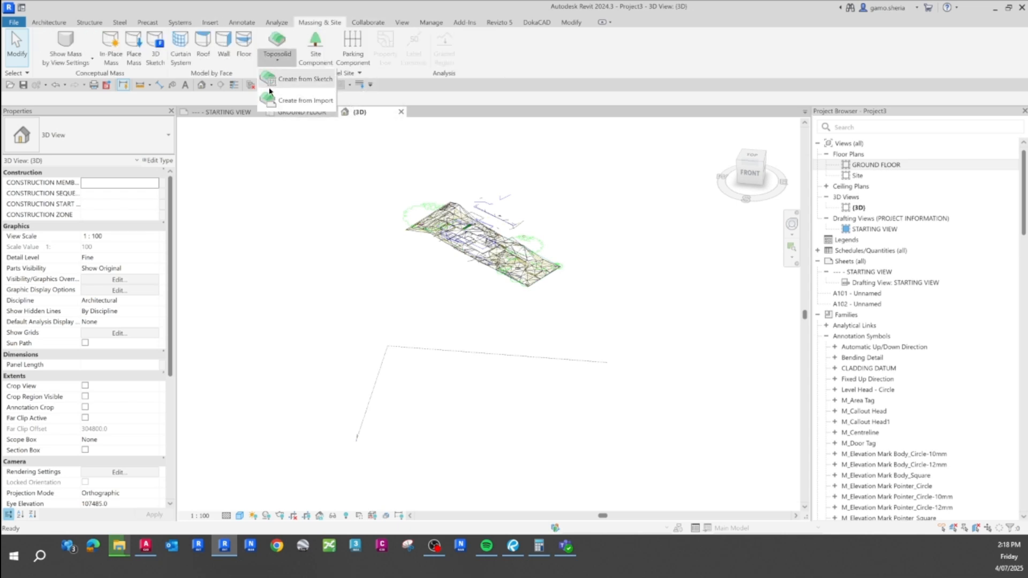
pyautogui.click(287, 102)
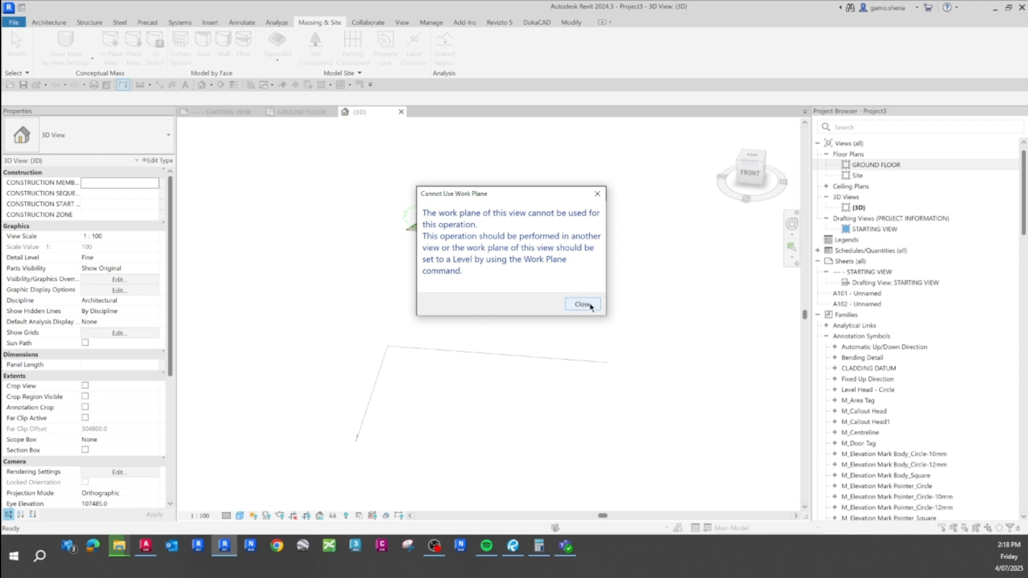
pyautogui.click(583, 304)
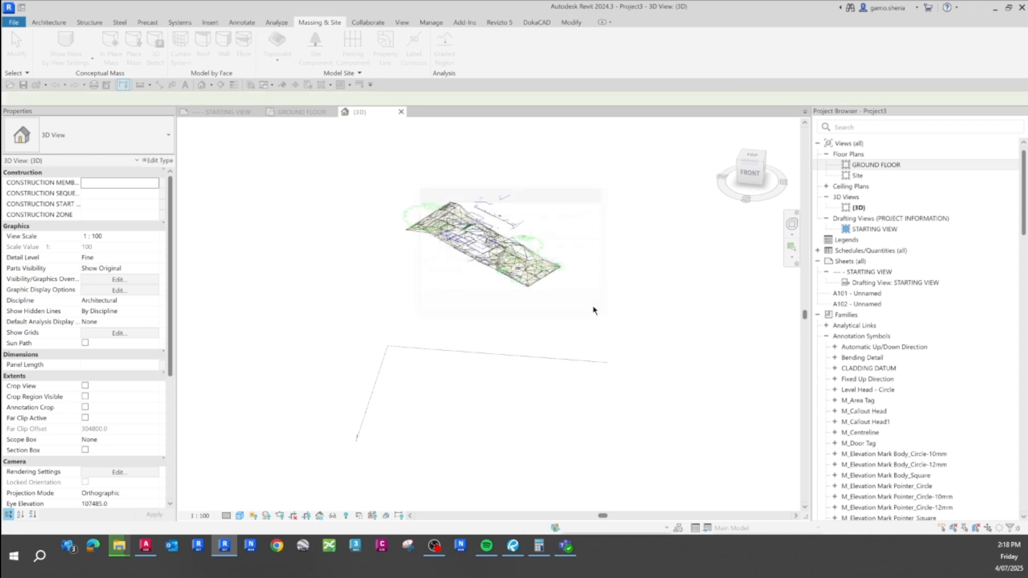
# - Start a toposolid from import in the GROUND FLOOR plan, using the linked CAD survey as its source
pyautogui.doubleClick(868, 166)
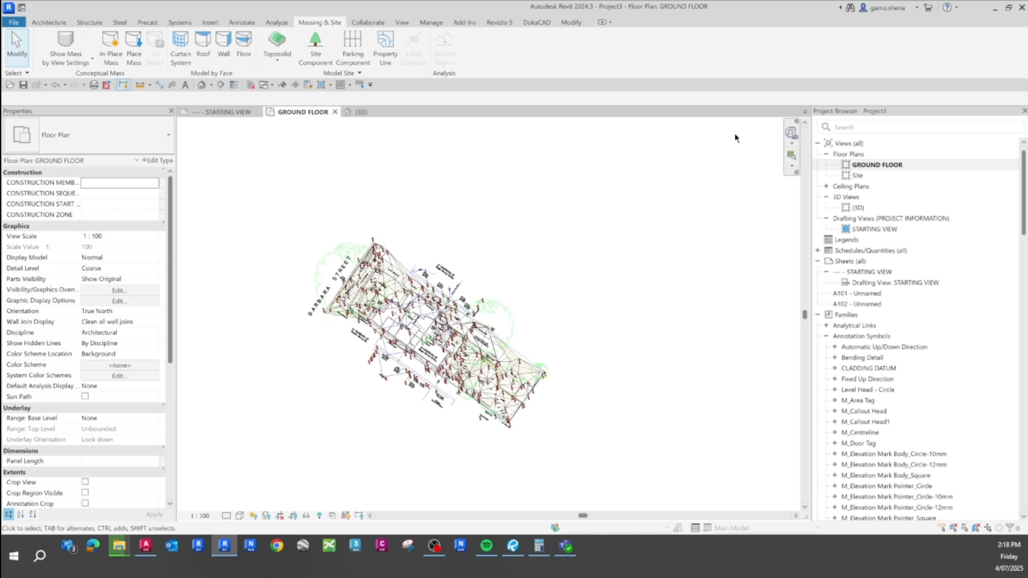
pyautogui.click(280, 62)
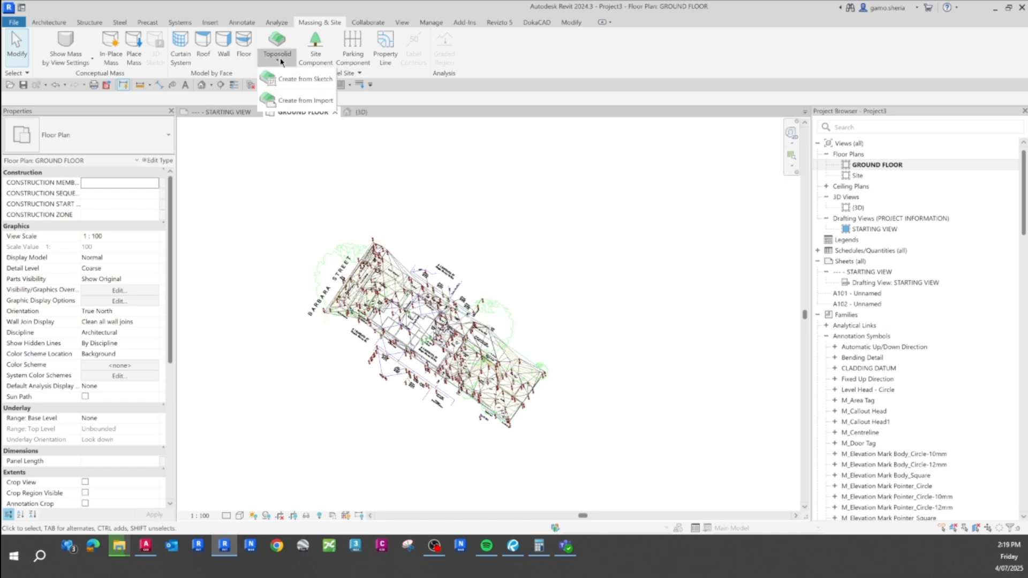
pyautogui.click(303, 100)
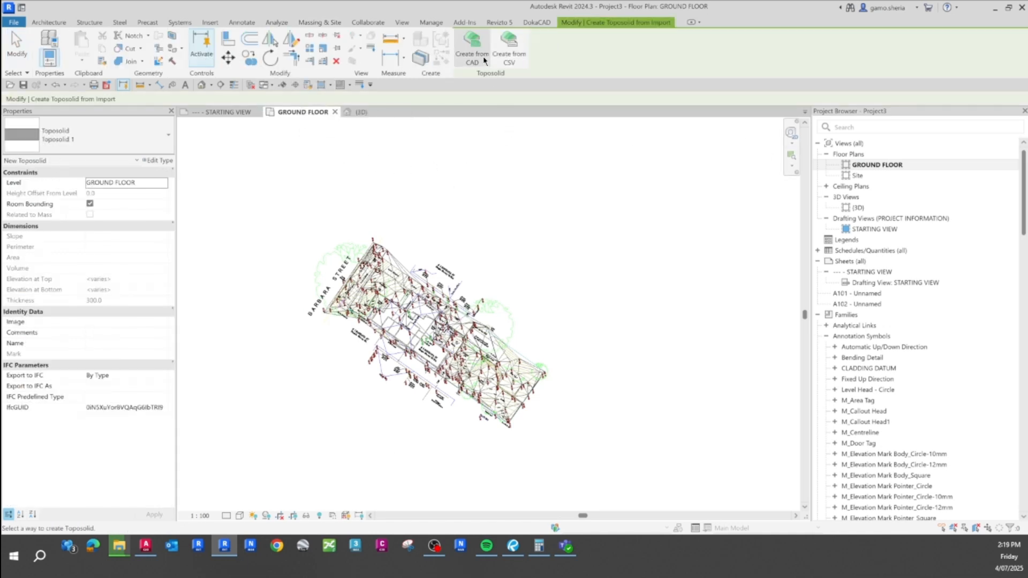
pyautogui.click(472, 60)
pyautogui.click(482, 356)
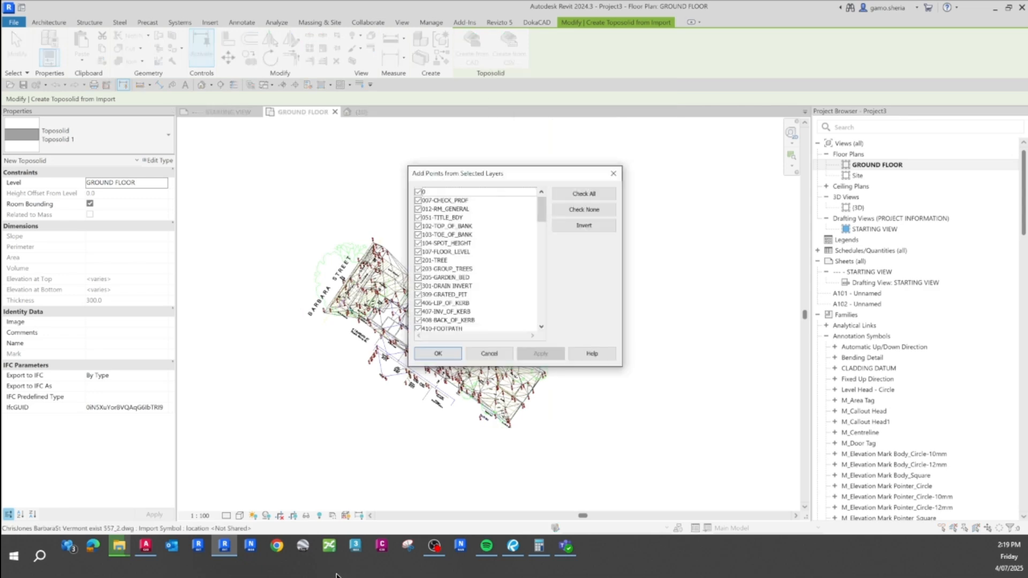
# - Review the survey layers available for adding points to the toposolid
pyautogui.scroll(-20, 437, 257)
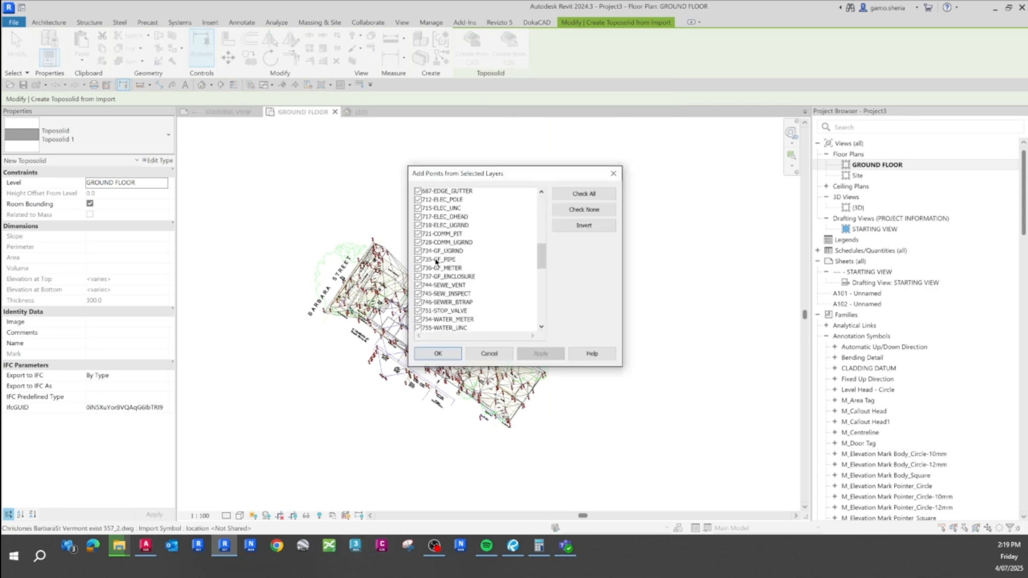
pyautogui.scroll(20, 443, 281)
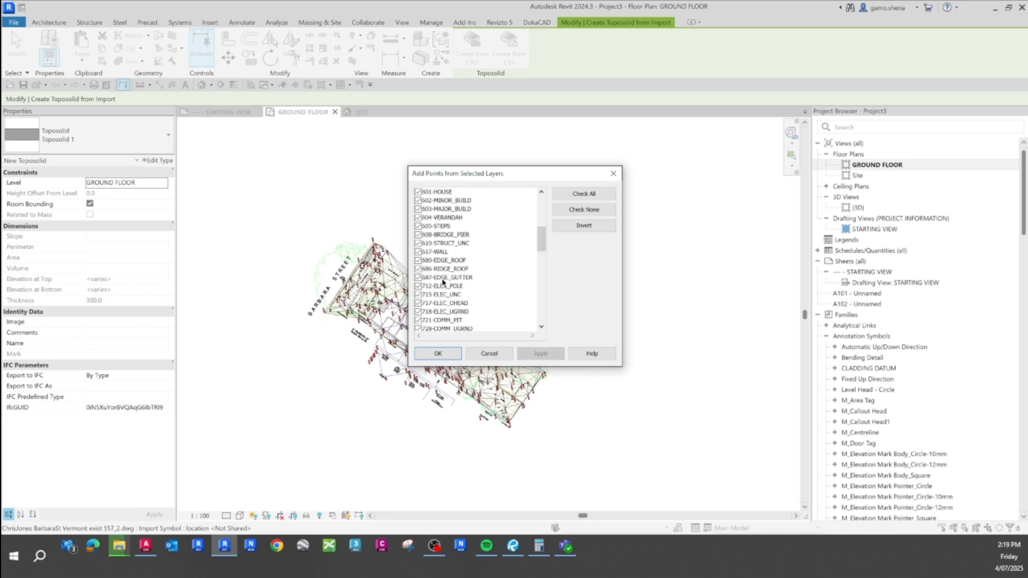
pyautogui.scroll(-20, 422, 294)
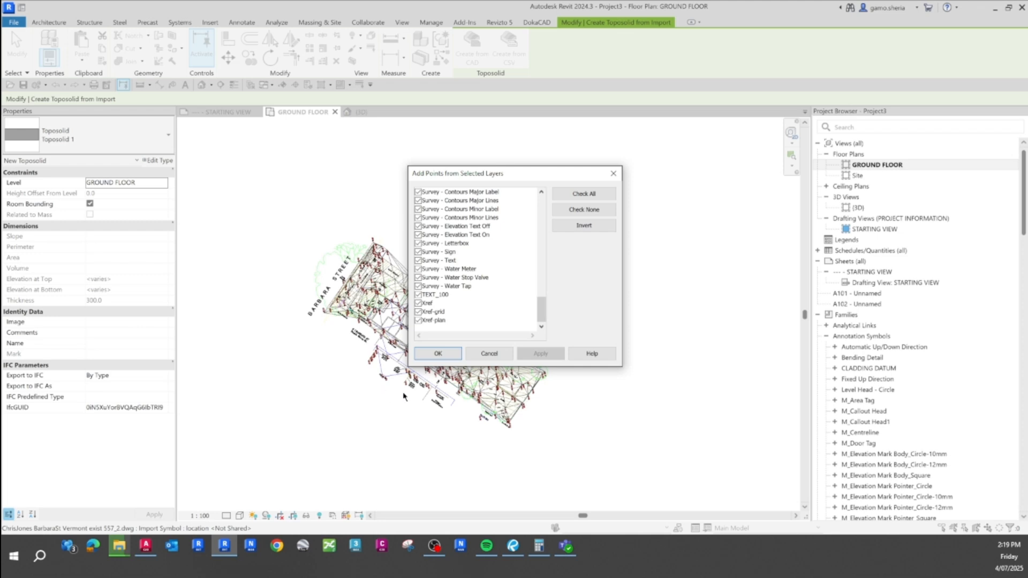
pyautogui.scroll(3, 453, 306)
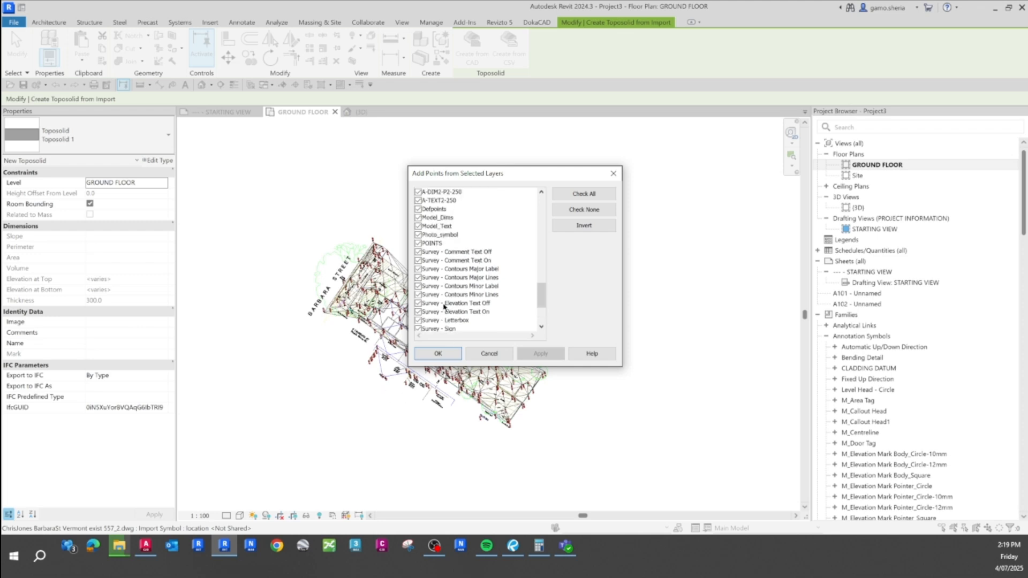
pyautogui.scroll(5, 443, 306)
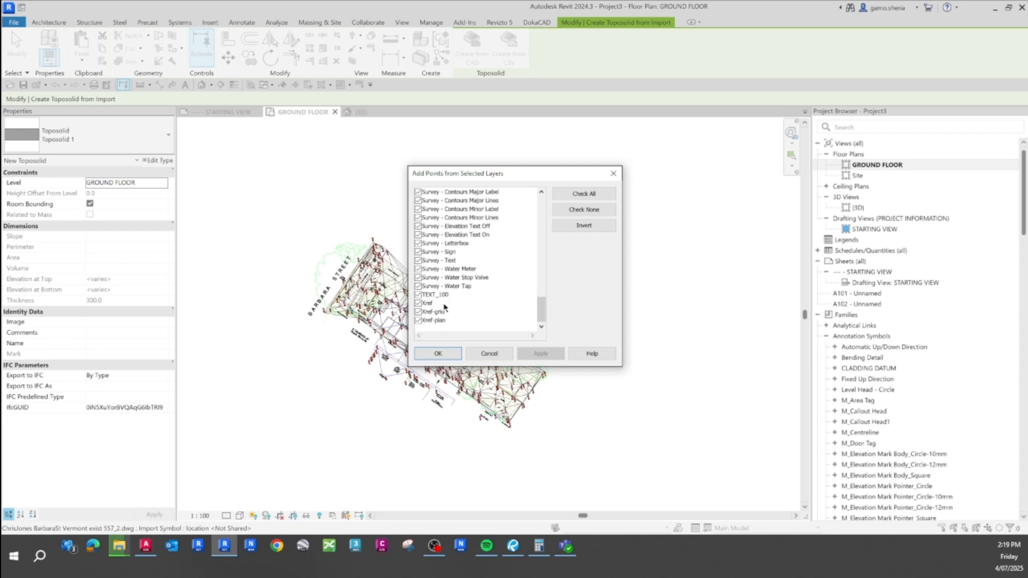
pyautogui.scroll(5, 444, 308)
# - Switch to AutoCAD and check which layers hold the survey's triangulation mesh and a contour line
pyautogui.click(146, 546)
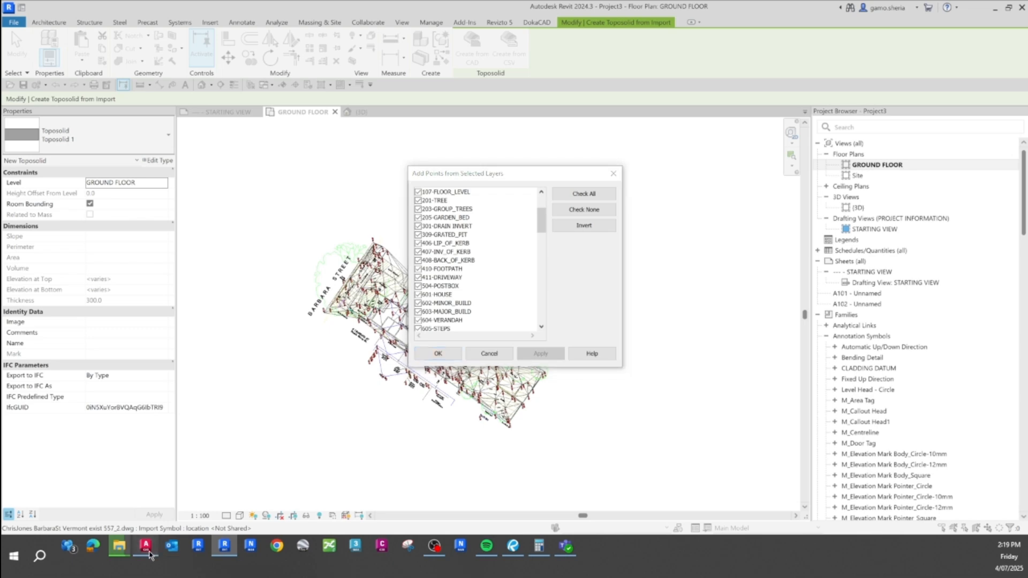
pyautogui.scroll(10, 375, 289)
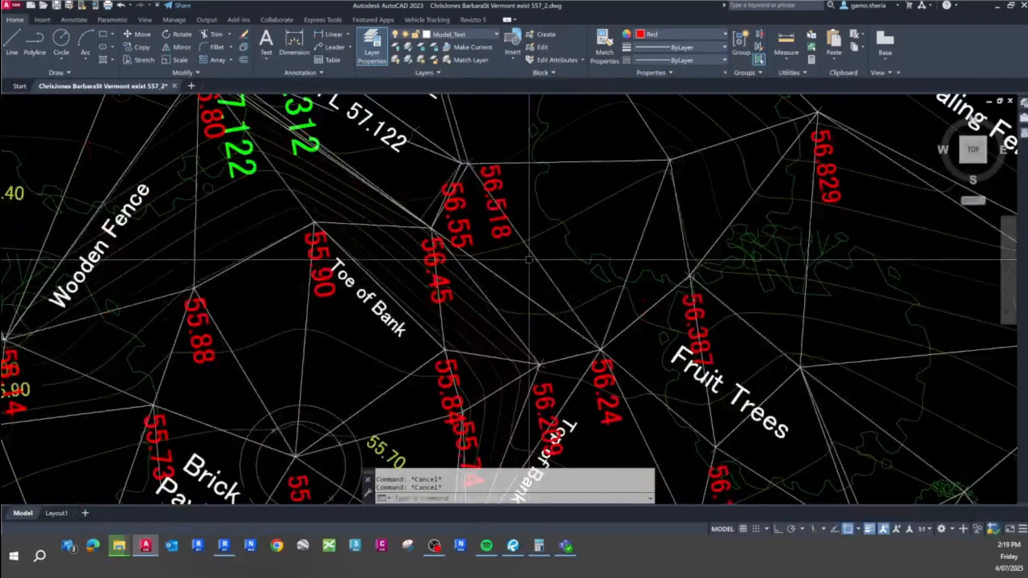
pyautogui.click(535, 162)
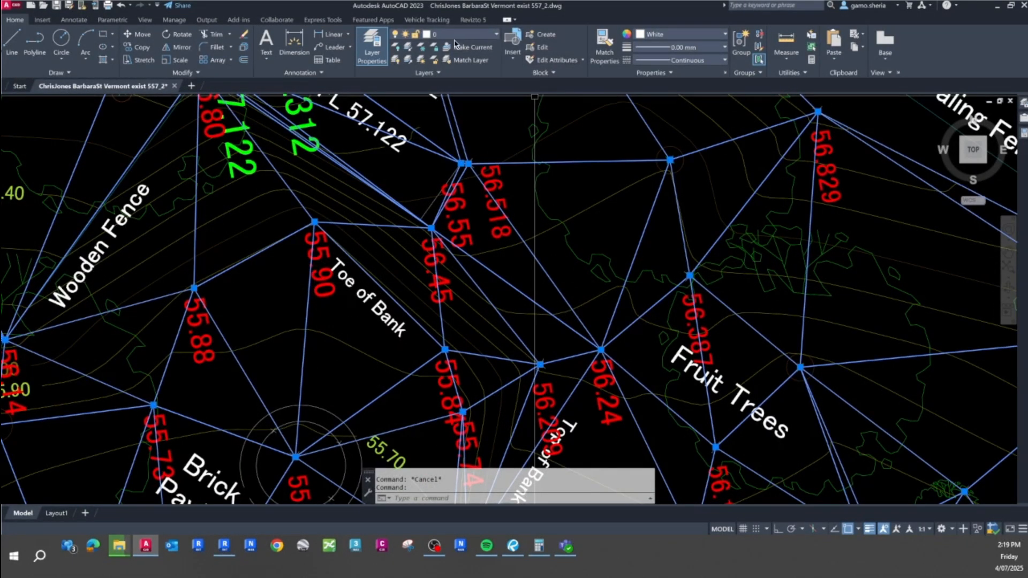
pyautogui.press('Escape')
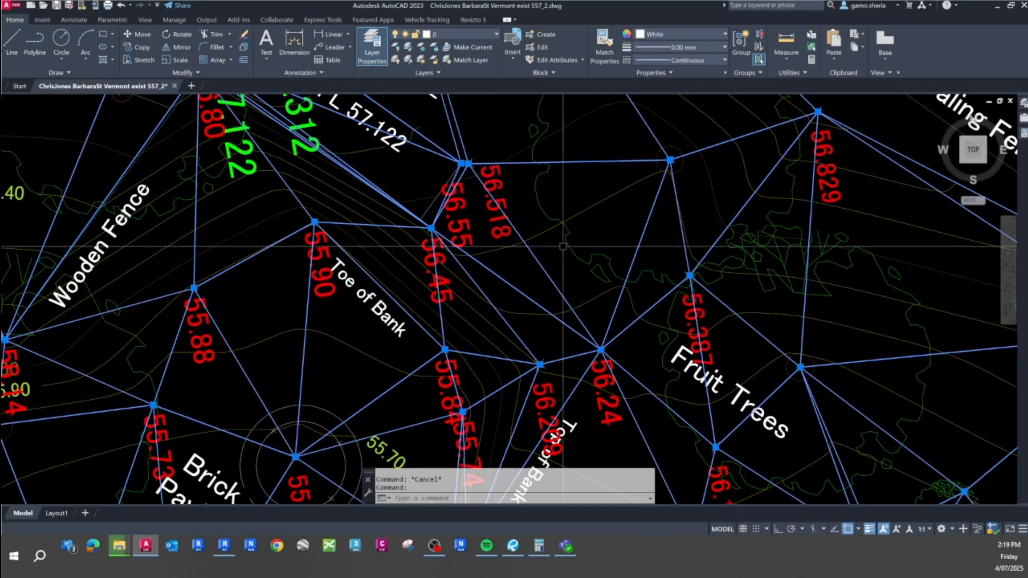
pyautogui.click(542, 232)
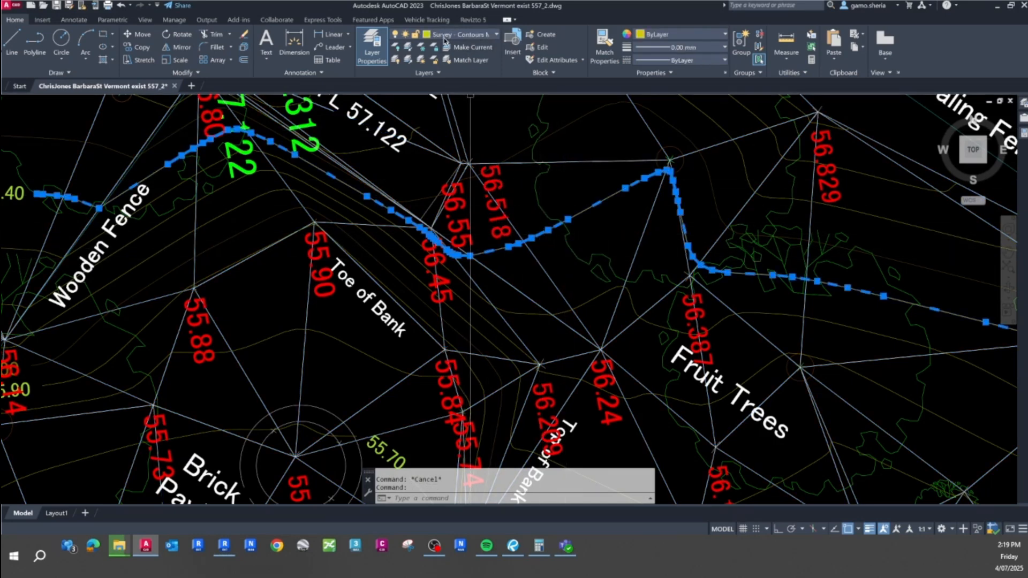
pyautogui.press('Escape')
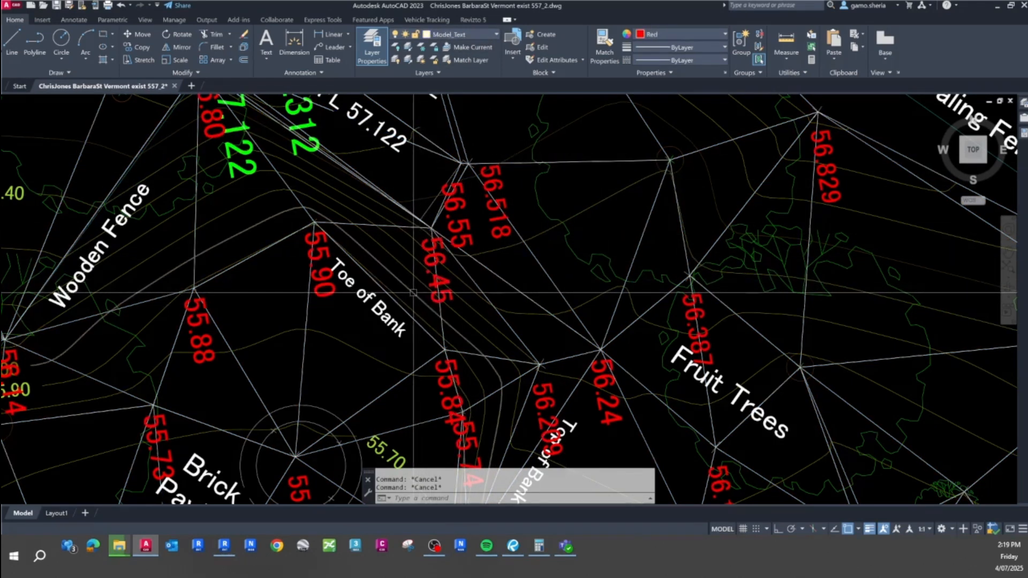
pyautogui.scroll(-10, 409, 278)
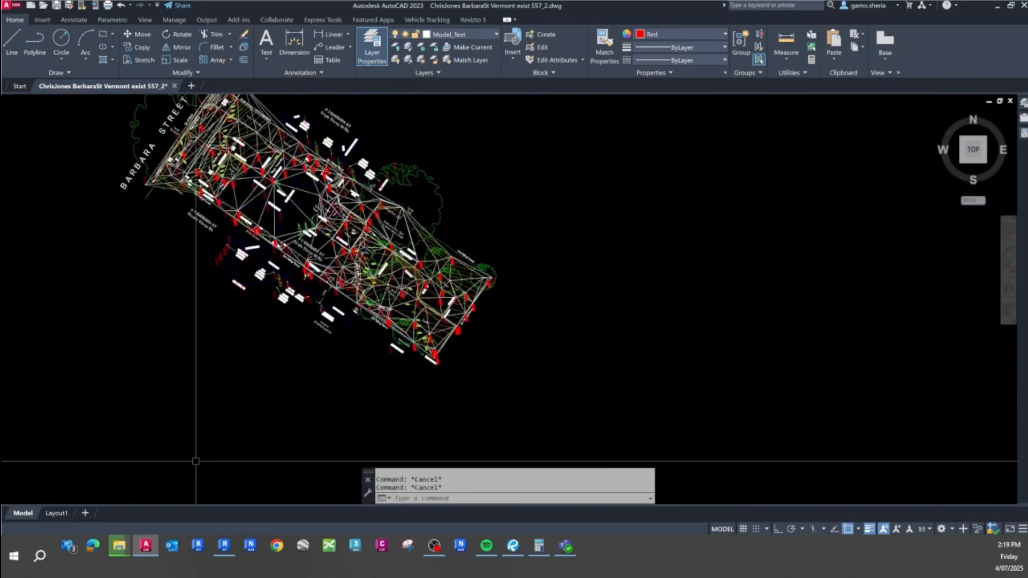
# - Return to Revit and create the toposolid using only layers 0, Survey - Contours Major Lines and Survey - Contours Minor Lines
pyautogui.click(225, 546)
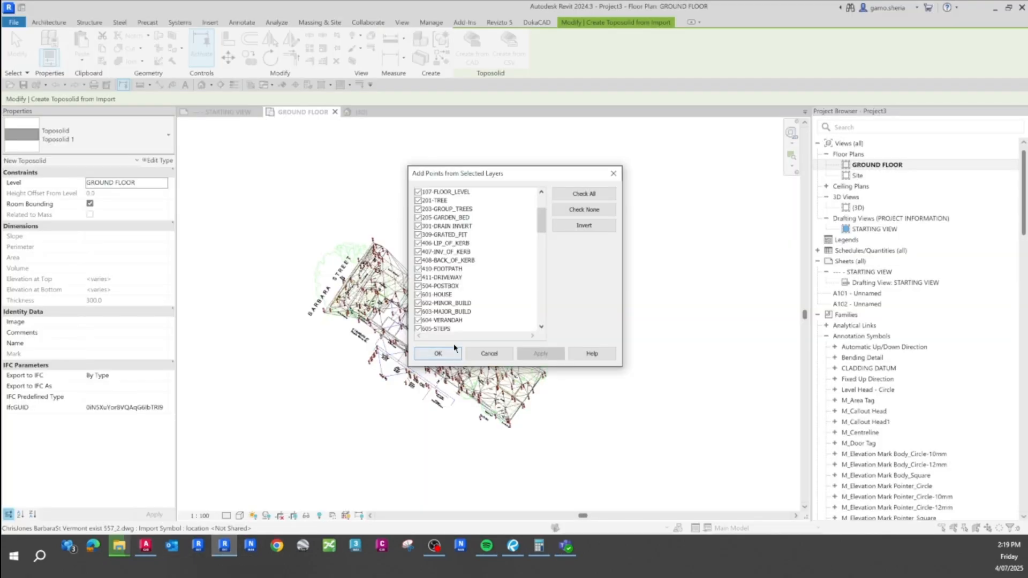
pyautogui.click(587, 210)
pyautogui.moveTo(541, 235); pyautogui.dragTo(477, 213)
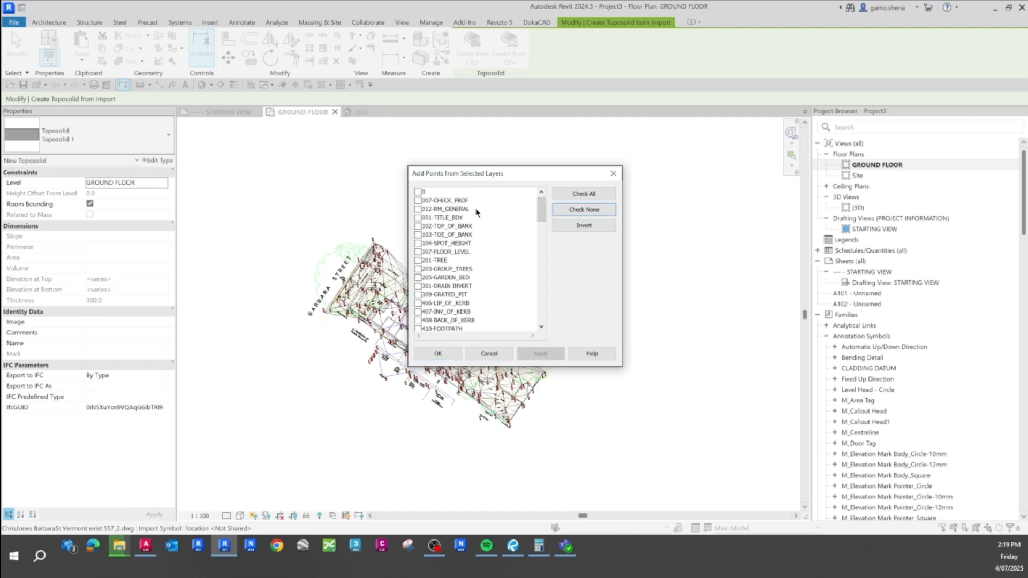
pyautogui.click(417, 193)
pyautogui.moveTo(541, 216); pyautogui.dragTo(540, 306)
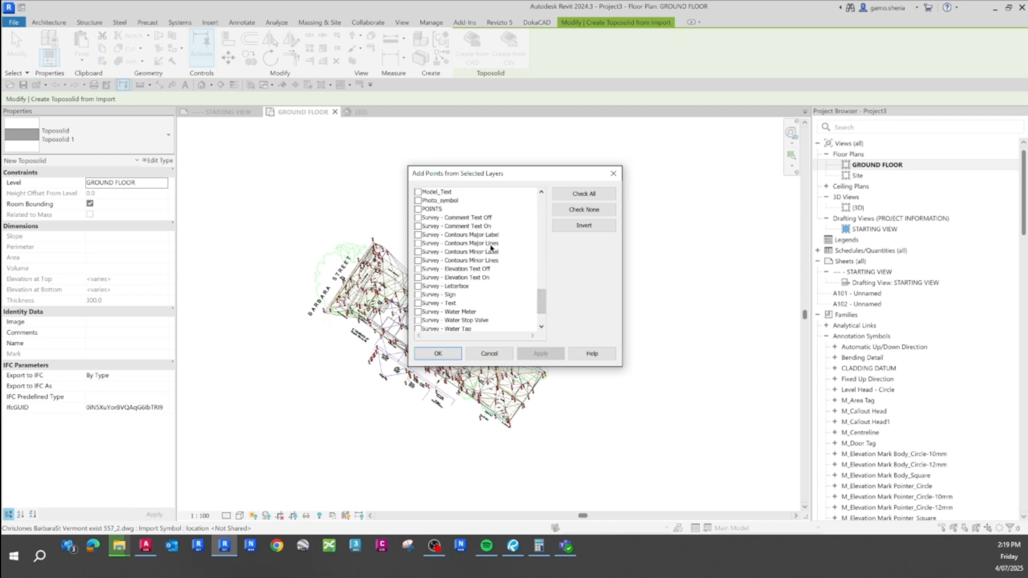
pyautogui.click(420, 245)
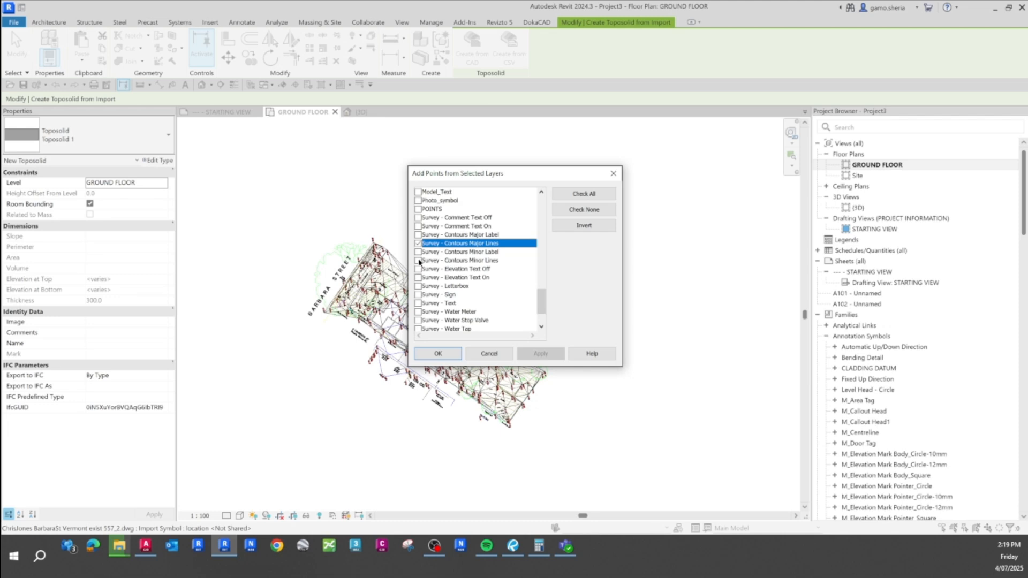
pyautogui.click(418, 261)
pyautogui.click(438, 354)
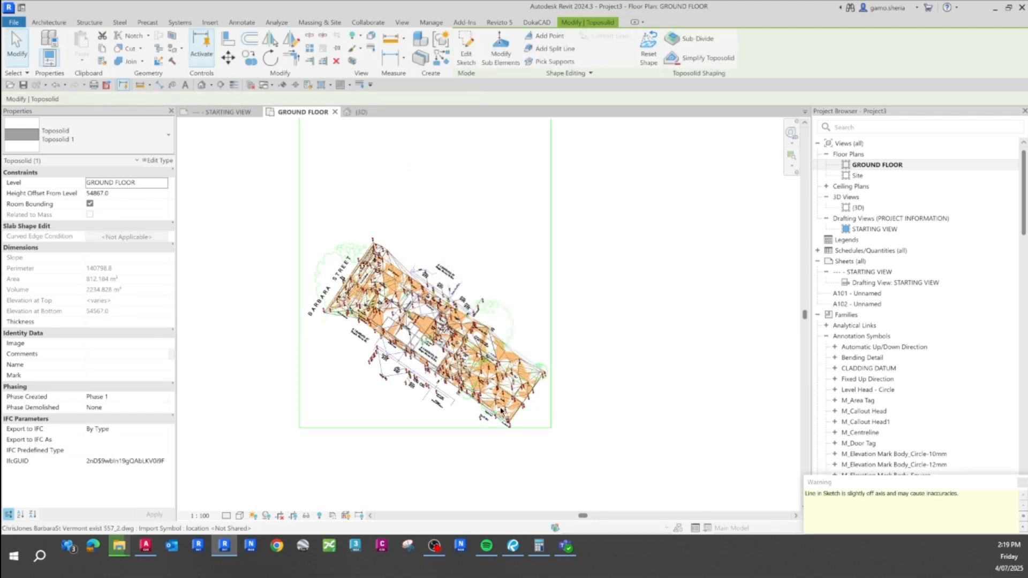
pyautogui.click(682, 214)
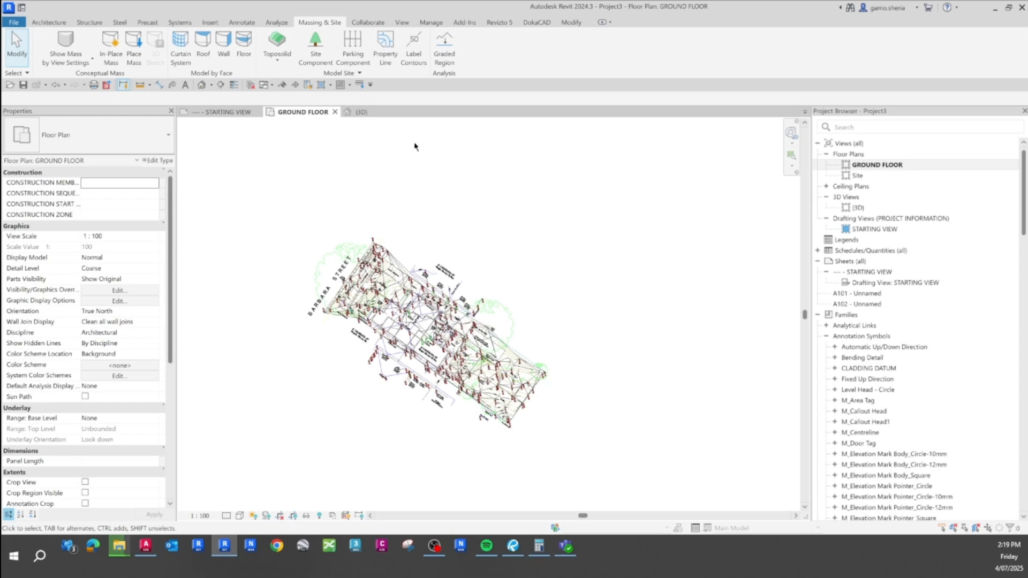
# - Check the shared coordinates and elevation at the toposolid's front corner in the 3D view, leaving the coordinates unmodified
pyautogui.click(360, 112)
pyautogui.keyDown('shift'); pyautogui.moveTo(585, 290); pyautogui.dragTo(551, 300, button='middle'); pyautogui.keyUp('shift')
pyautogui.scroll(4, 547, 303)
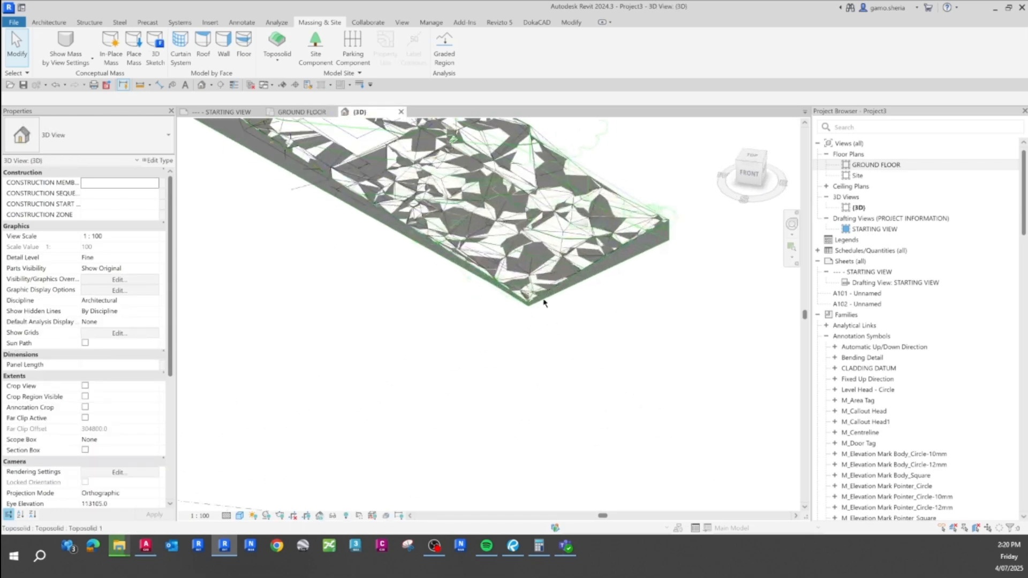
pyautogui.scroll(8, 547, 303)
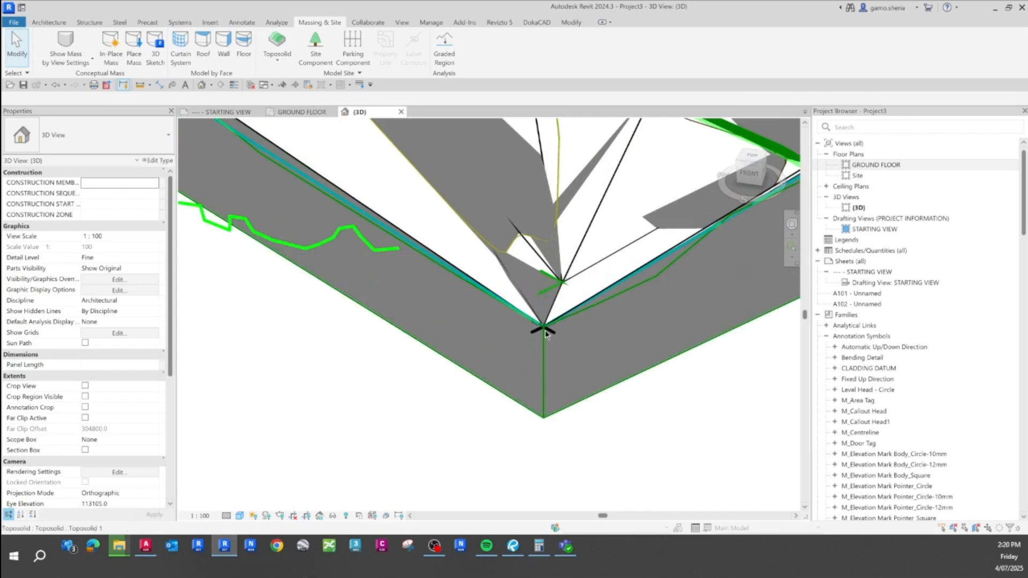
pyautogui.click(434, 23)
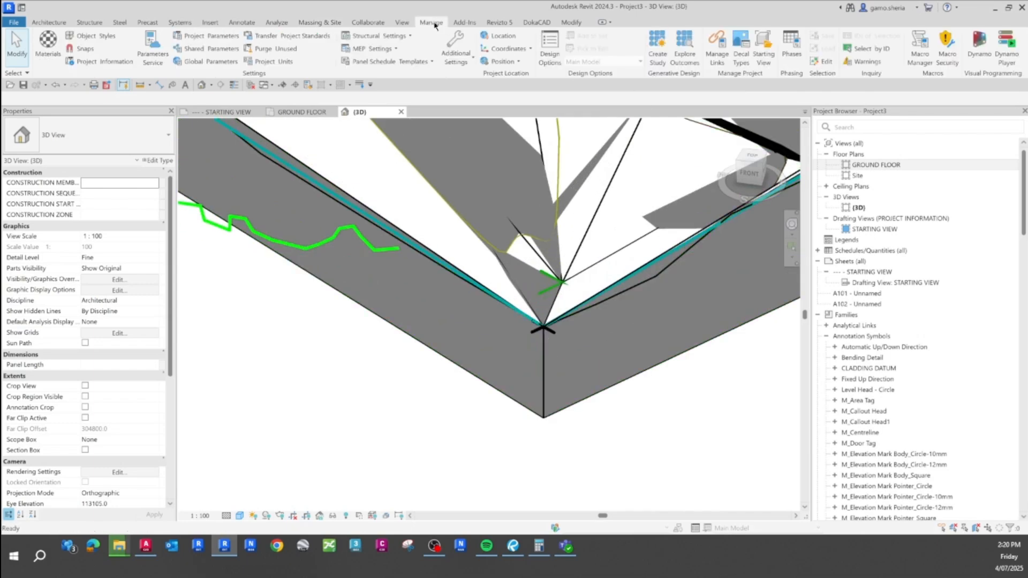
pyautogui.click(517, 50)
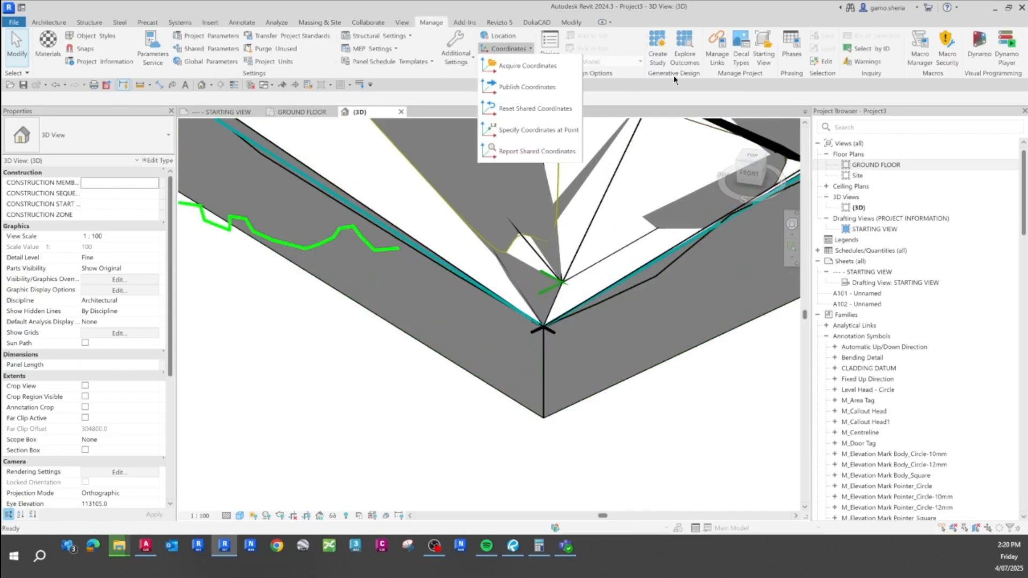
pyautogui.click(520, 131)
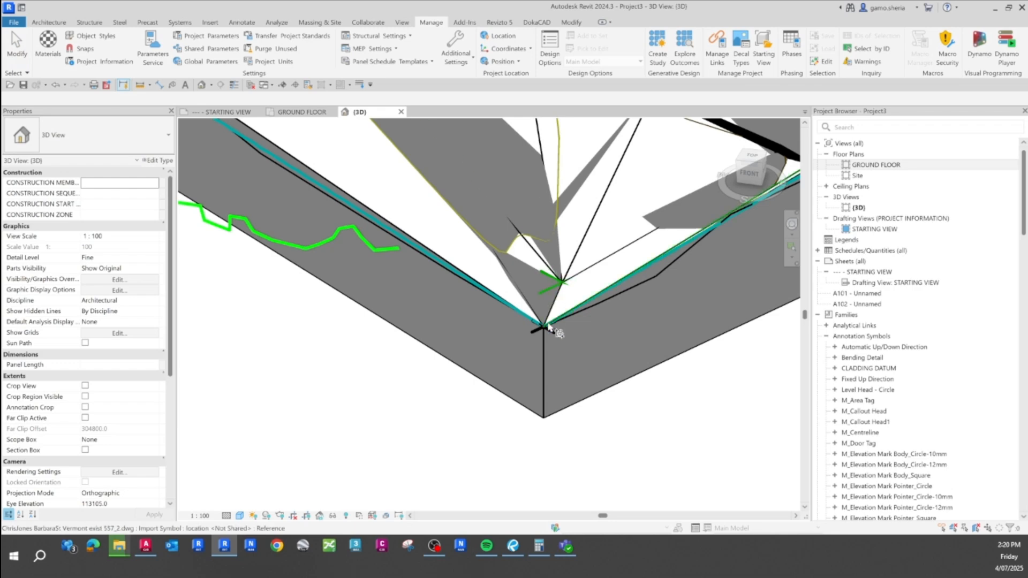
pyautogui.click(544, 329)
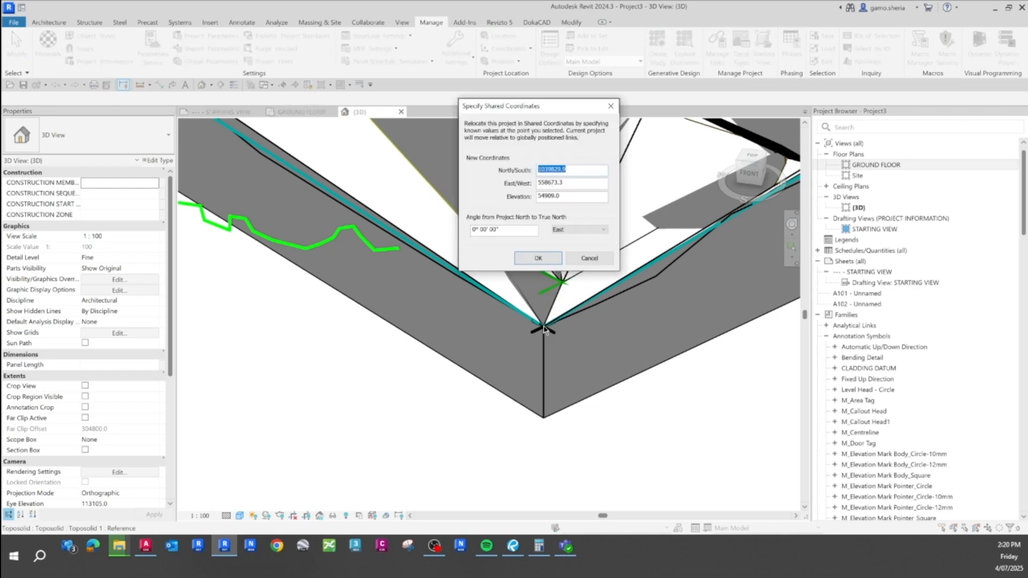
pyautogui.doubleClick(570, 197)
pyautogui.press('Escape')
# - Switch to AutoCAD and read the spot level at the matching corner of the survey
pyautogui.click(145, 546)
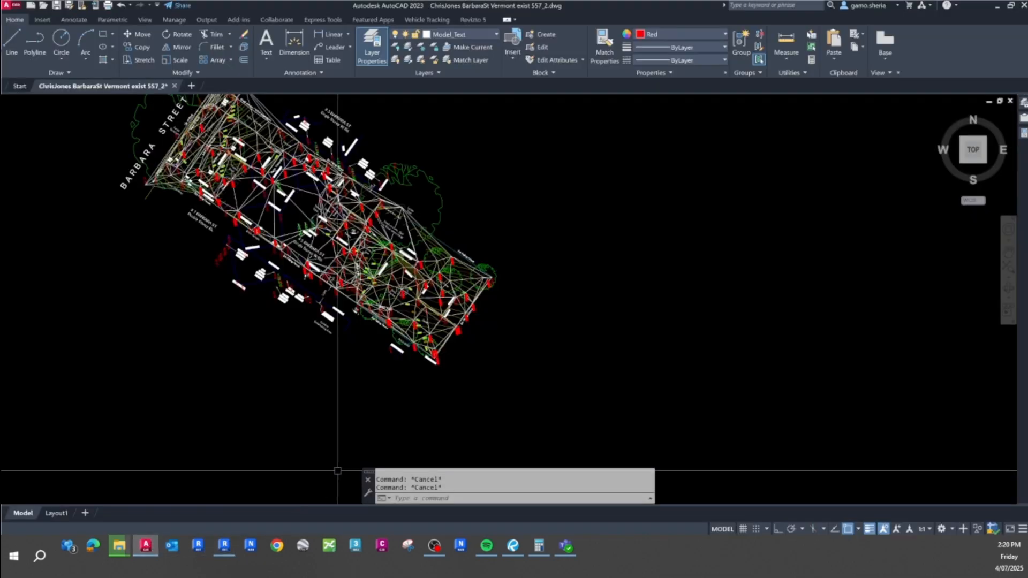
pyautogui.scroll(10, 428, 348)
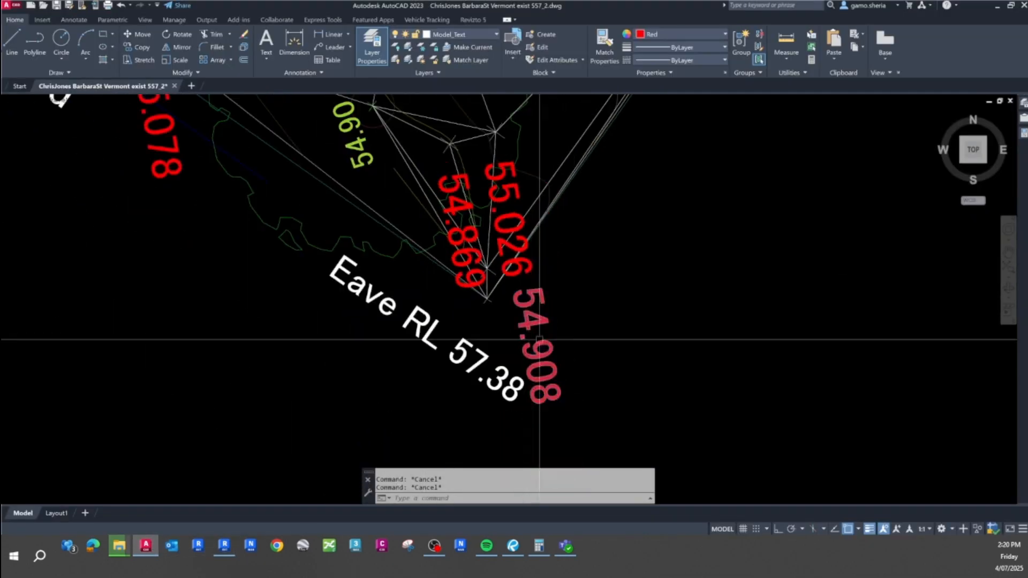
pyautogui.scroll(3, 532, 314)
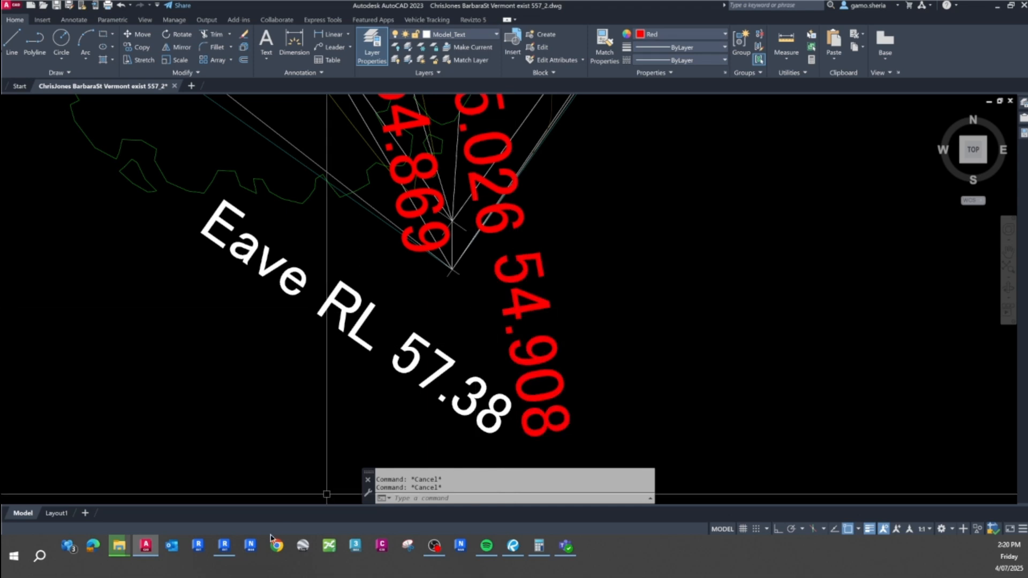
# - Return to Revit and assign the Site - Earth material to the structure layer of the toposolid type Toposolid 1
pyautogui.click(226, 549)
pyautogui.scroll(-10, 490, 351)
pyautogui.keyDown('shift'); pyautogui.moveTo(416, 402); pyautogui.dragTo(440, 345, button='middle'); pyautogui.keyUp('shift')
pyautogui.scroll(-4, 485, 417)
pyautogui.click(433, 349)
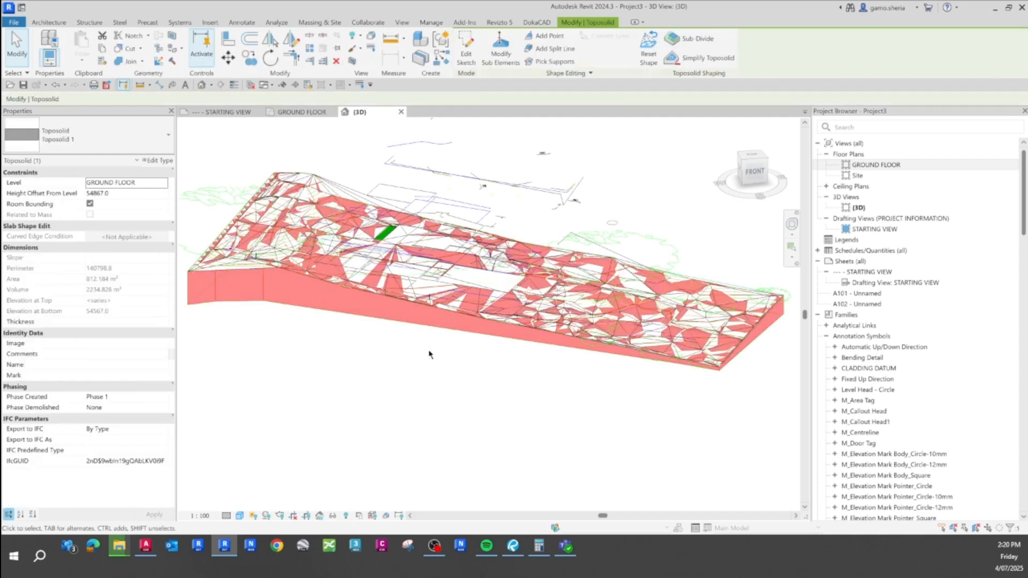
pyautogui.click(155, 160)
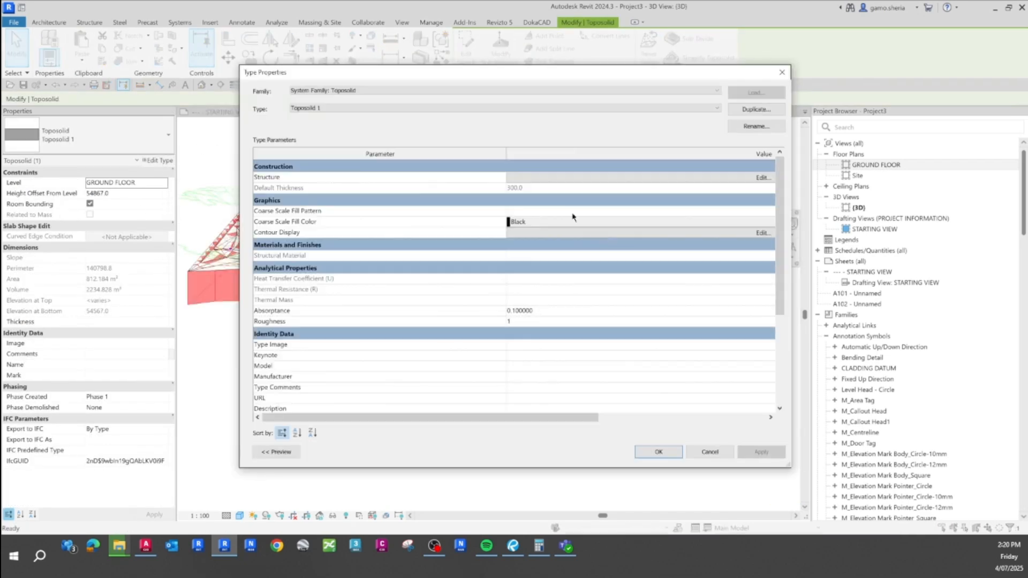
pyautogui.click(699, 180)
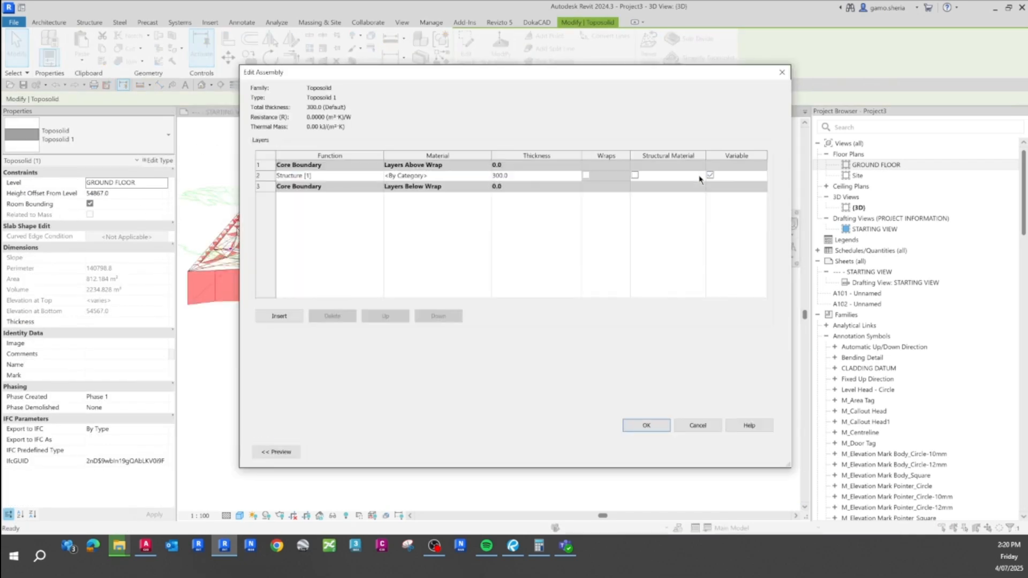
pyautogui.click(487, 176)
pyautogui.click(487, 177)
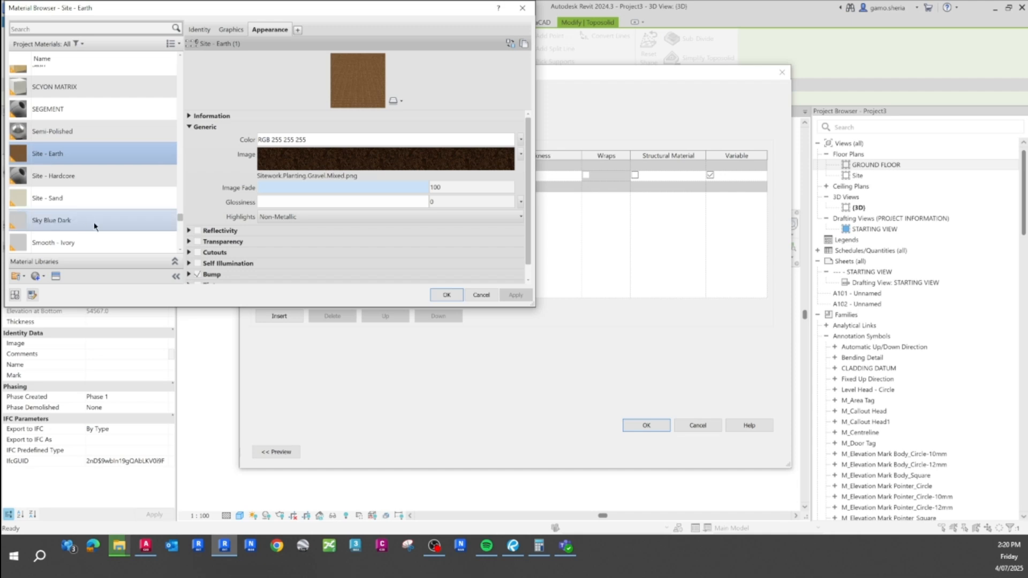
pyautogui.scroll(1, 66, 149)
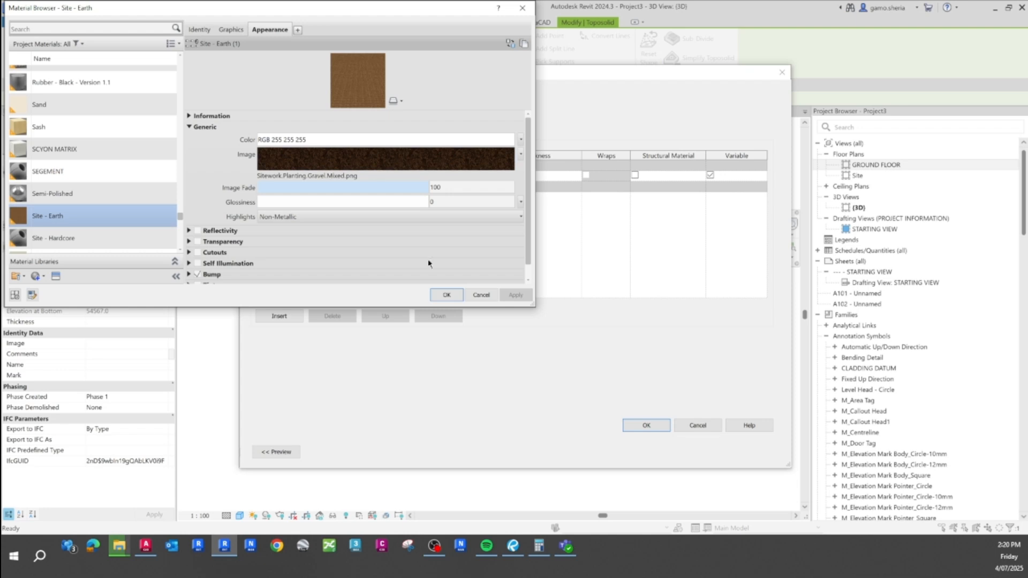
pyautogui.click(447, 295)
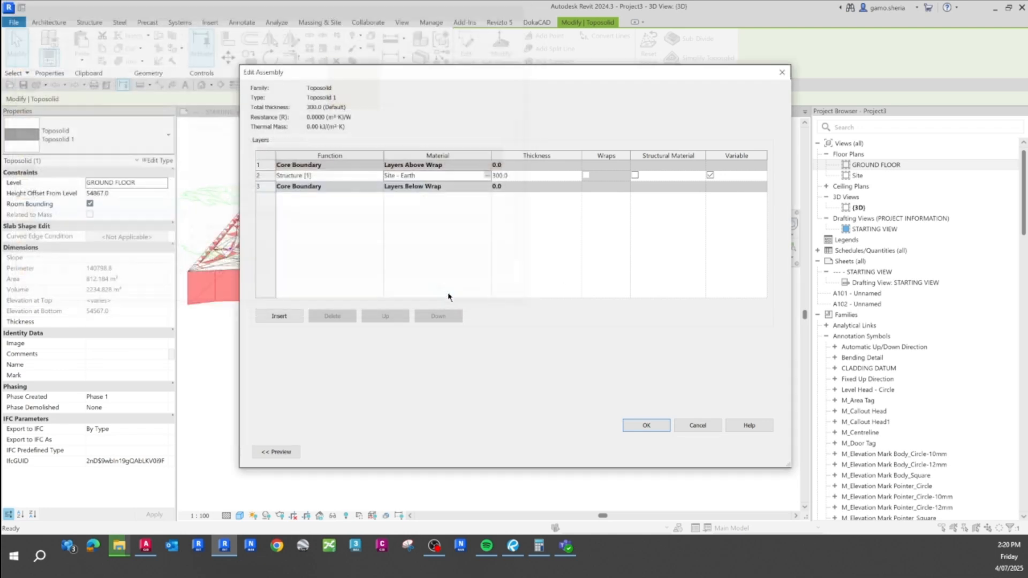
pyautogui.click(648, 426)
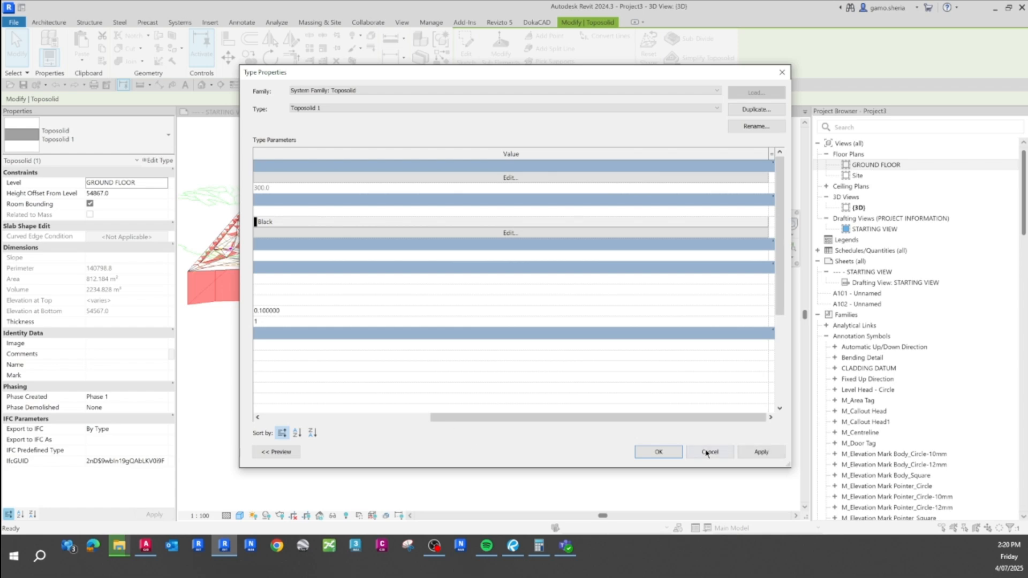
pyautogui.click(659, 451)
pyautogui.scroll(-3, 599, 362)
pyautogui.click(583, 454)
# - Hide the linked survey DWG in the 3D view, keeping Imports in Families visible
pyautogui.keyDown('shift'); pyautogui.moveTo(583, 454); pyautogui.dragTo(535, 480, button='middle'); pyautogui.keyUp('shift')
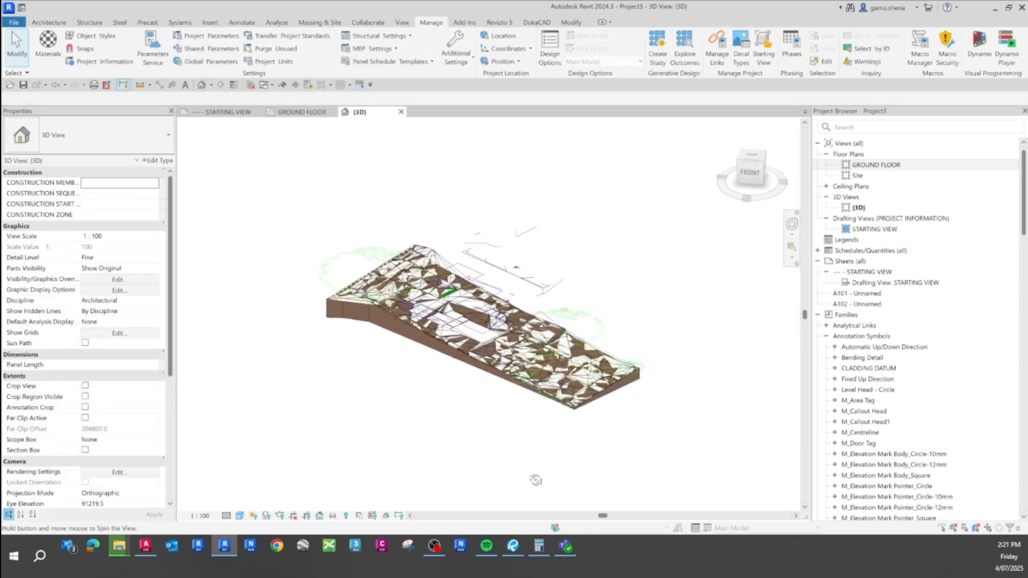
pyautogui.scroll(3, 400, 370)
pyautogui.keyDown('shift'); pyautogui.moveTo(400, 370); pyautogui.dragTo(486, 394, button='middle'); pyautogui.keyUp('shift')
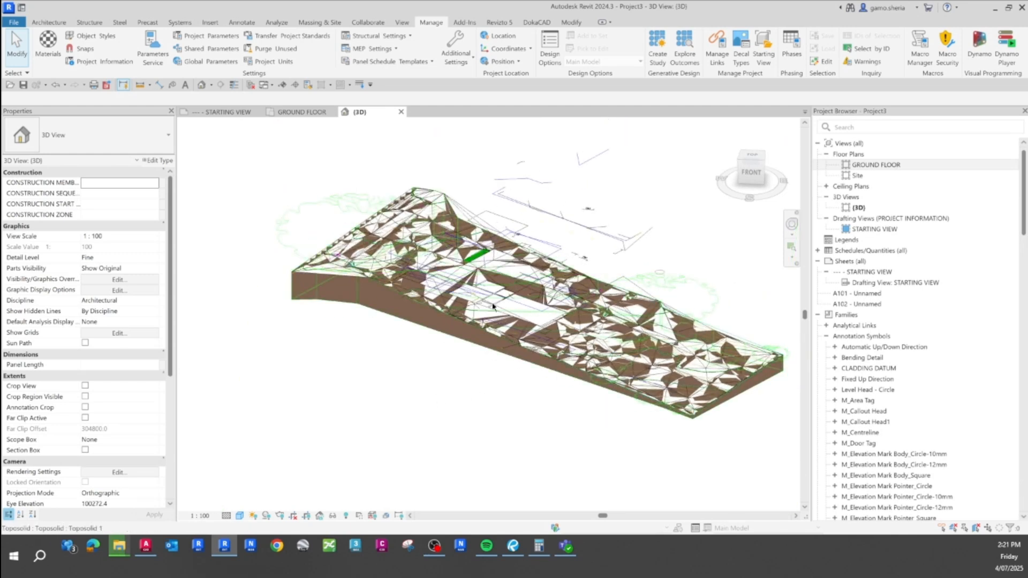
pyautogui.press('v')
pyautogui.press('v')
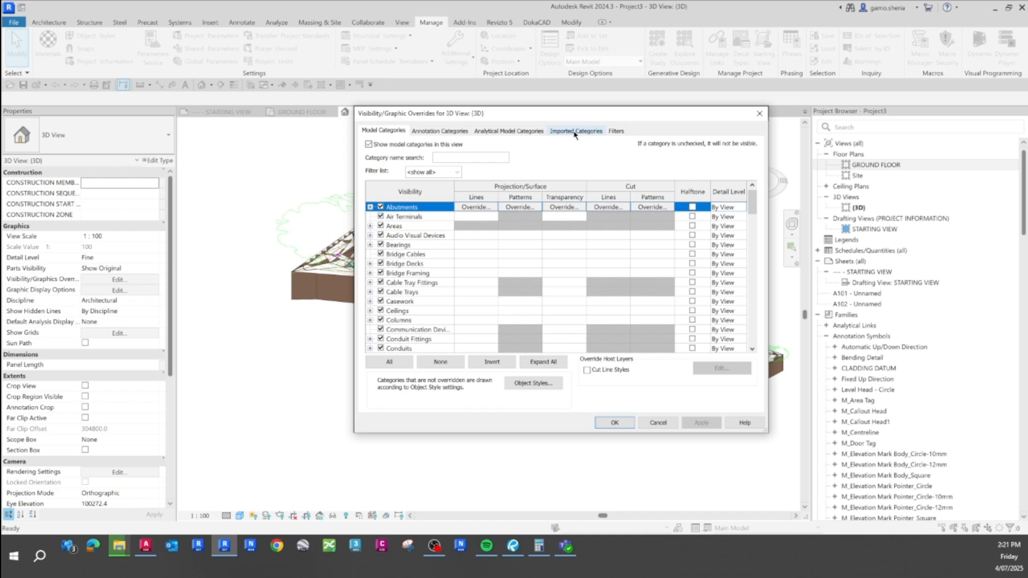
pyautogui.click(575, 132)
pyautogui.click(381, 189)
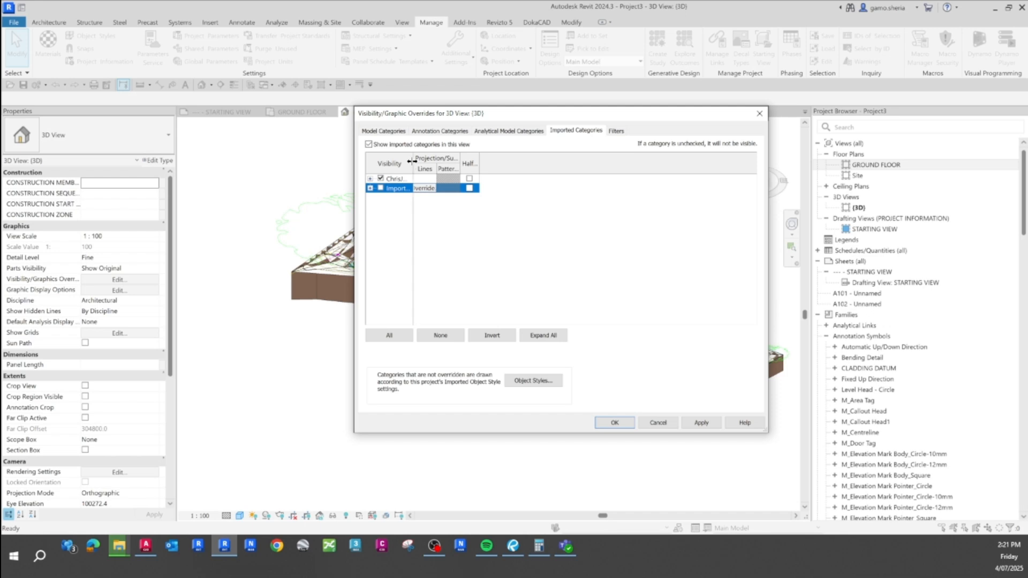
pyautogui.moveTo(412, 162); pyautogui.dragTo(577, 161)
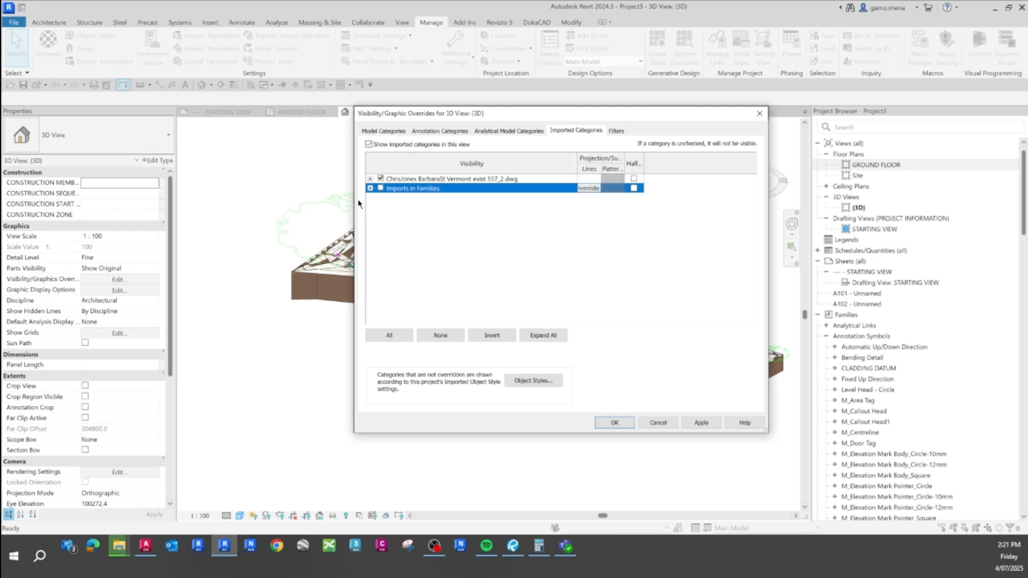
pyautogui.click(381, 179)
pyautogui.click(614, 423)
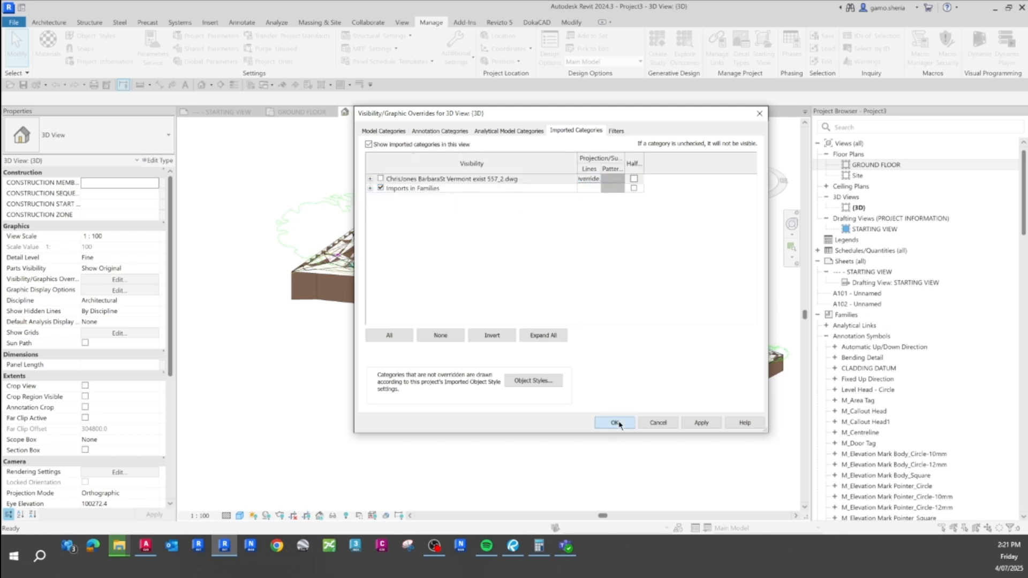
# - Inspect the toposolid's surface and sides in the 3D view with the linked survey hidden
pyautogui.keyDown('shift'); pyautogui.moveTo(509, 413); pyautogui.dragTo(505, 383, button='middle'); pyautogui.keyUp('shift')
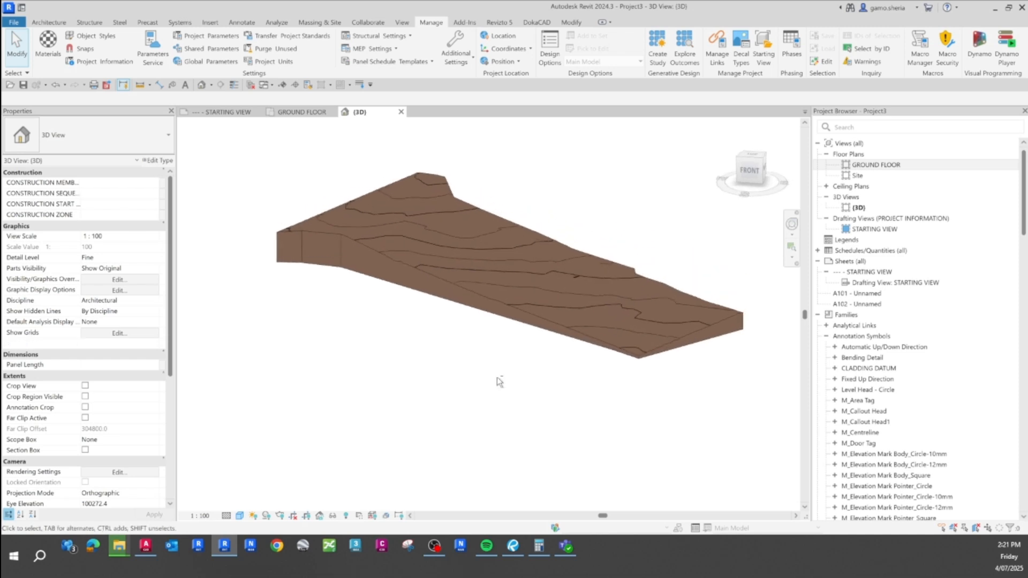
pyautogui.scroll(5, 538, 316)
pyautogui.scroll(-7, 503, 327)
pyautogui.keyDown('shift'); pyautogui.moveTo(489, 441); pyautogui.dragTo(228, 323, button='middle'); pyautogui.keyUp('shift')
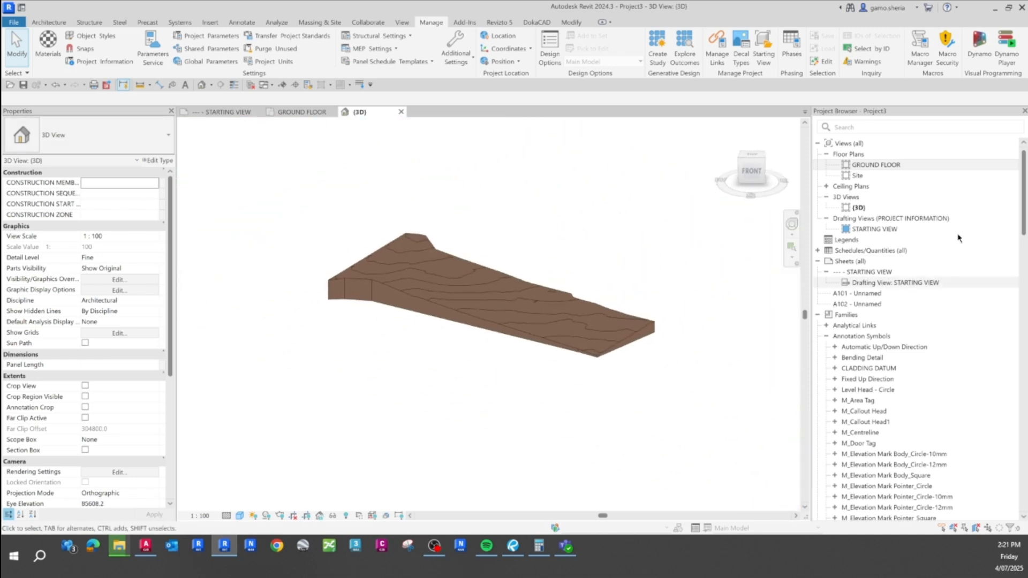
# - Open the GROUND FLOOR plan and check its view range settings around the survey, leaving them unmodified
pyautogui.doubleClick(870, 166)
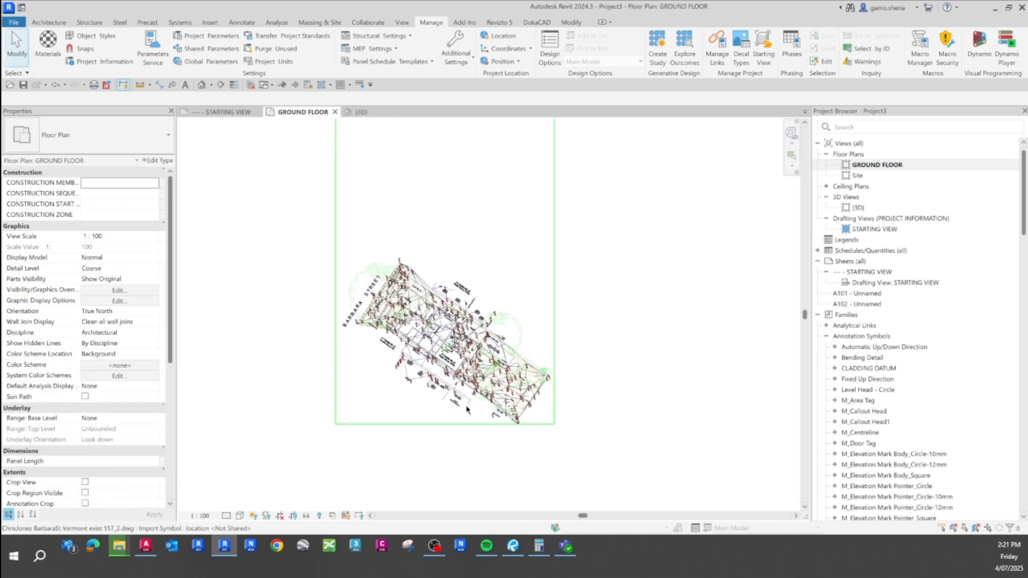
pyautogui.scroll(-4, 474, 409)
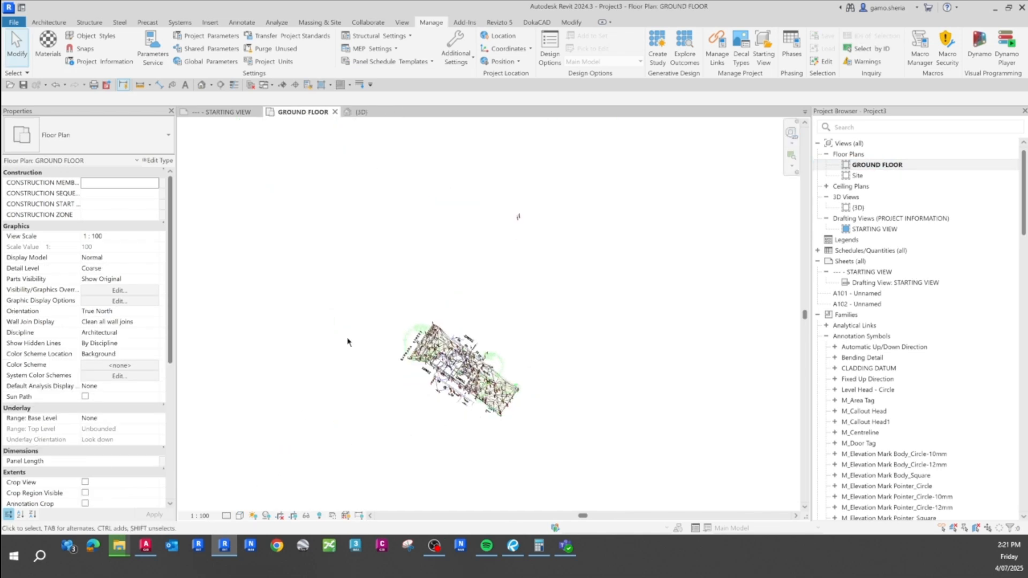
pyautogui.scroll(-4, 386, 337)
pyautogui.moveTo(383, 399); pyautogui.dragTo(385, 400, button='middle')
pyautogui.scroll(5, 389, 383)
pyautogui.scroll(5, 424, 379)
pyautogui.scroll(-1, 562, 362)
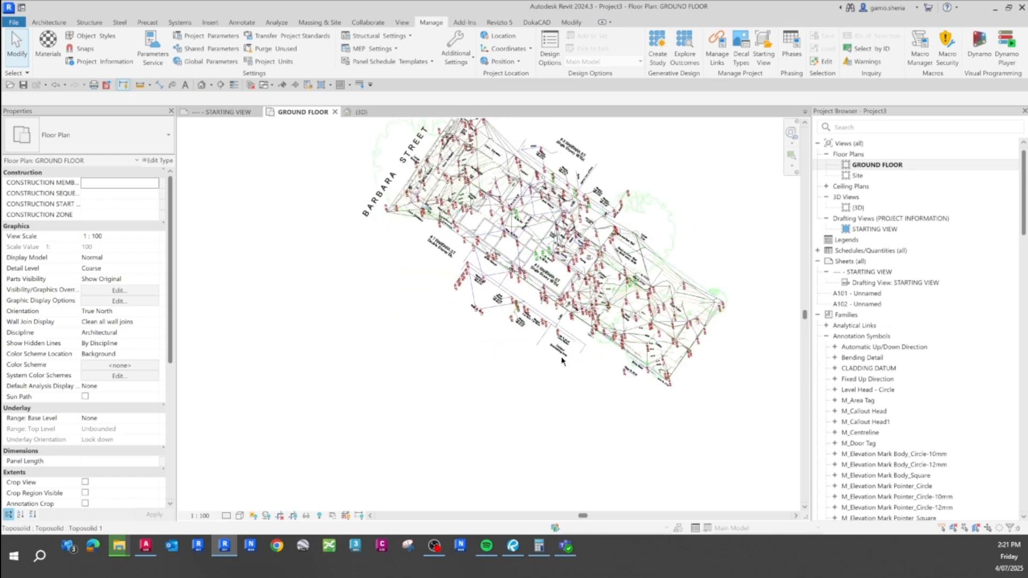
pyautogui.moveTo(562, 362); pyautogui.dragTo(473, 393, button='middle')
pyautogui.scroll(-5, 162, 435)
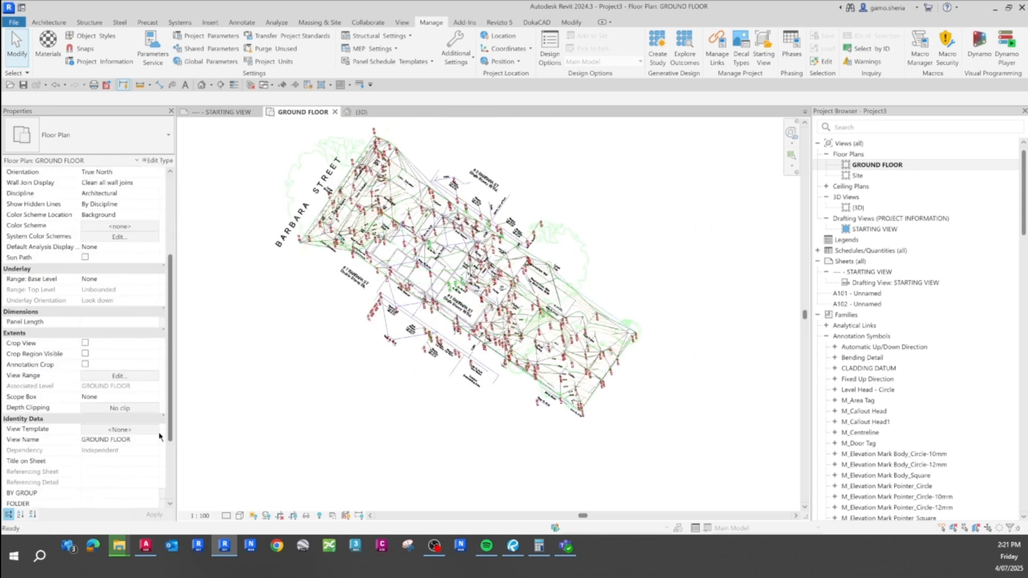
pyautogui.click(130, 377)
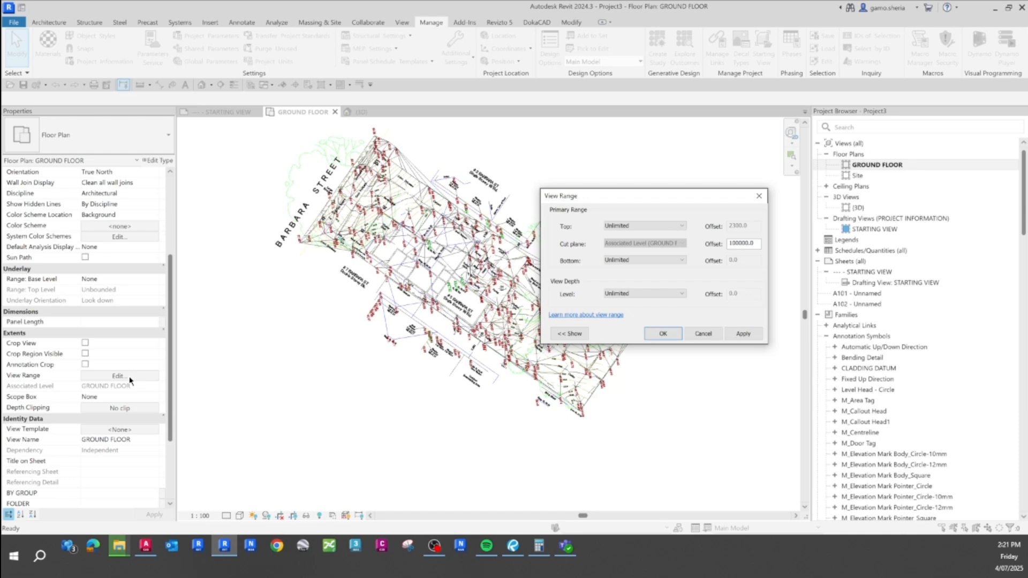
pyautogui.press('Return')
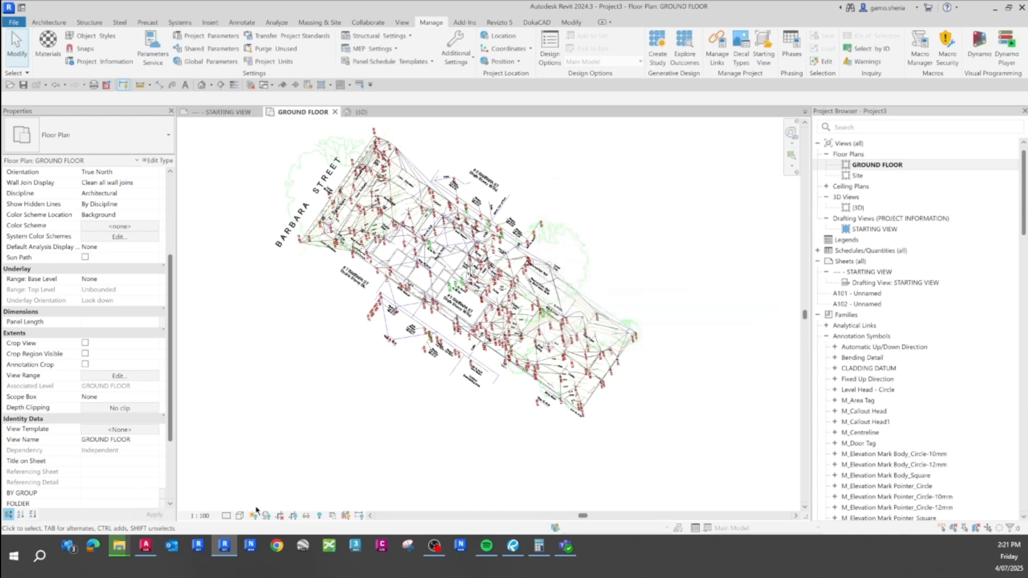
# - Make the Topography model category visible in the GROUND FLOOR plan
pyautogui.press('v')
pyautogui.press('v')
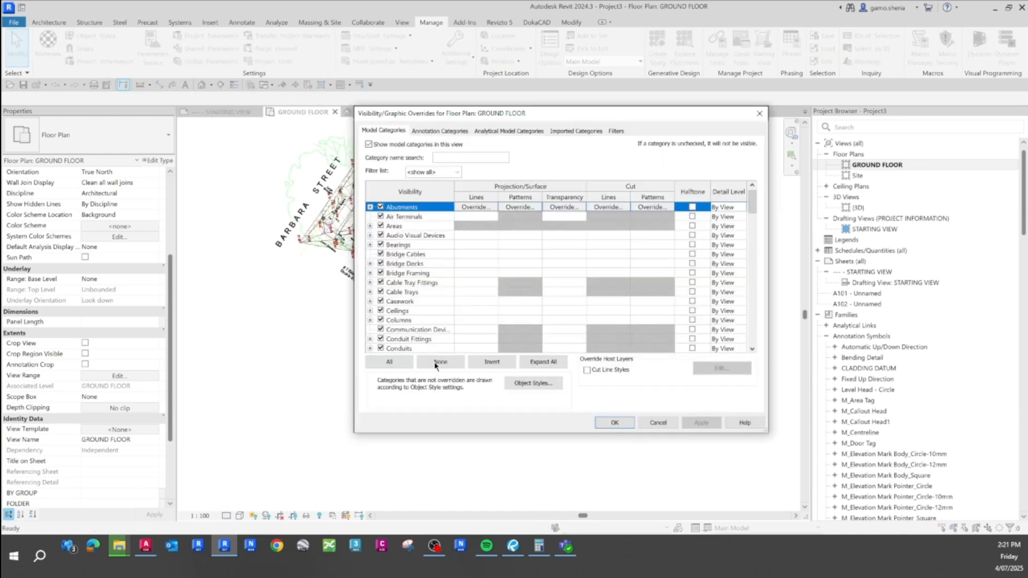
pyautogui.scroll(-5, 403, 332)
pyautogui.scroll(-12, 402, 332)
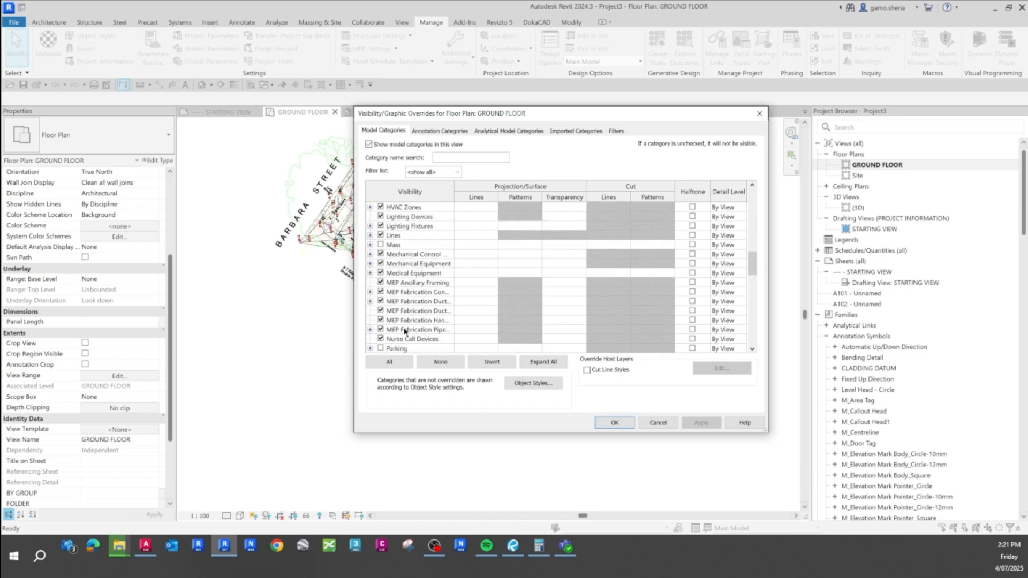
pyautogui.scroll(-9, 394, 332)
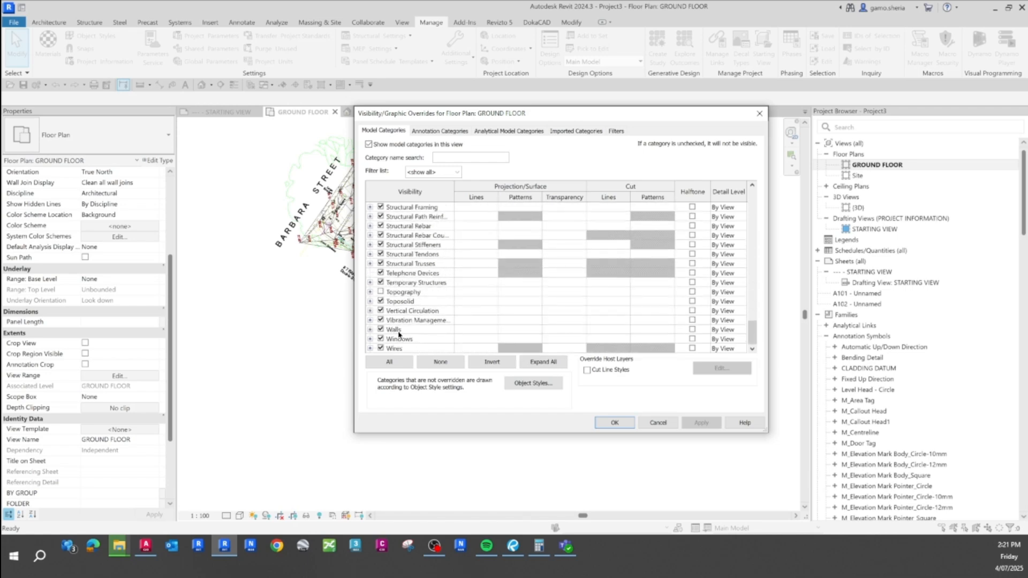
pyautogui.click(381, 293)
pyautogui.click(605, 424)
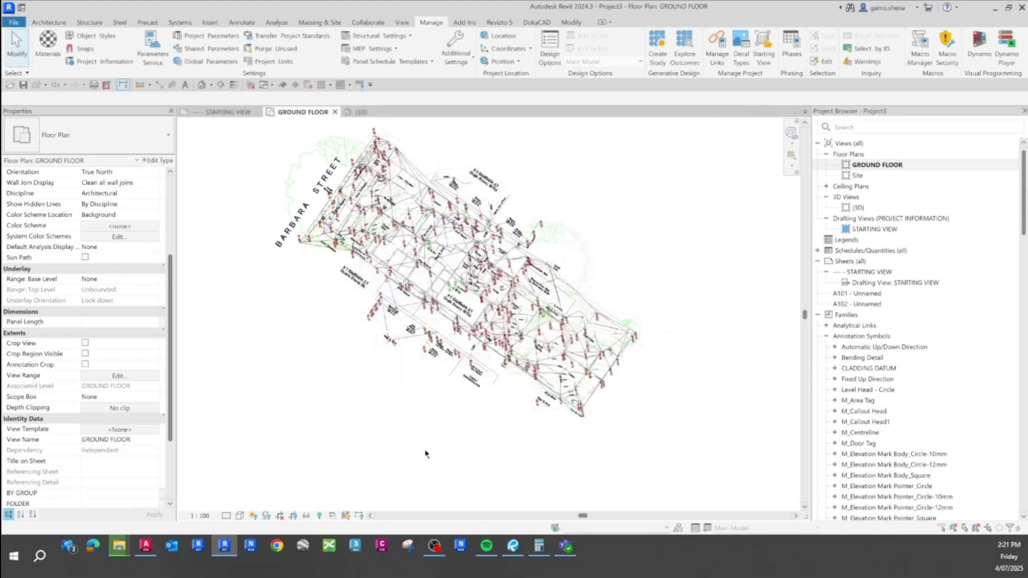
# - Set the GROUND FLOOR plan to Fine detail level and the Shaded visual style
pyautogui.click(584, 383)
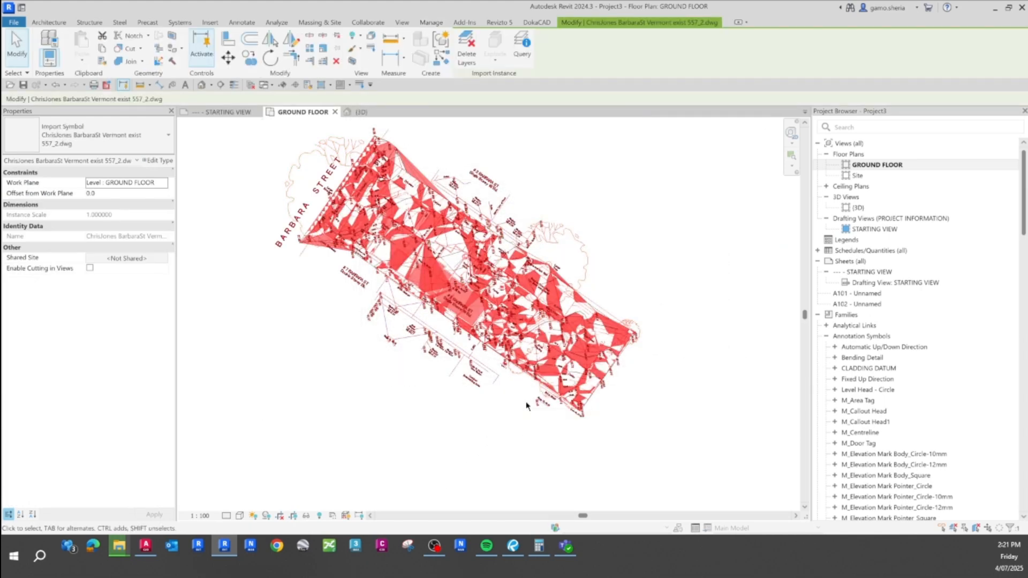
pyautogui.click(523, 410)
pyautogui.scroll(4, 492, 316)
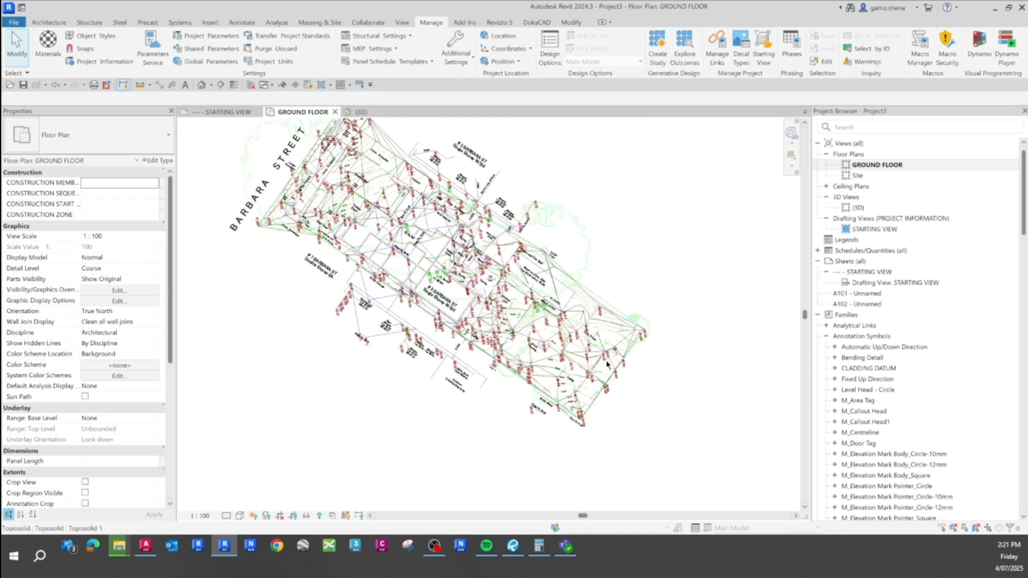
pyautogui.click(226, 515)
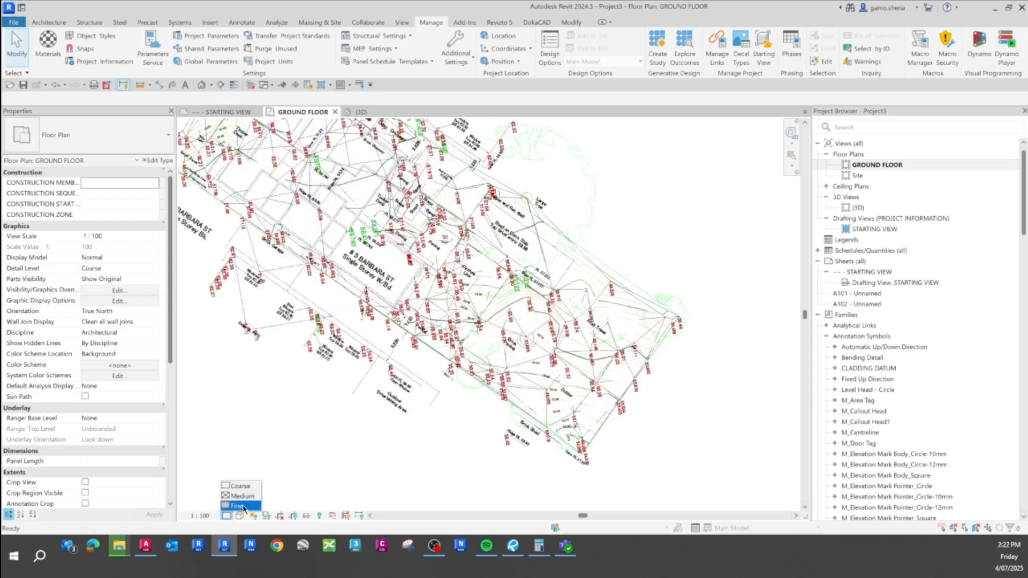
pyautogui.click(239, 506)
pyautogui.click(239, 516)
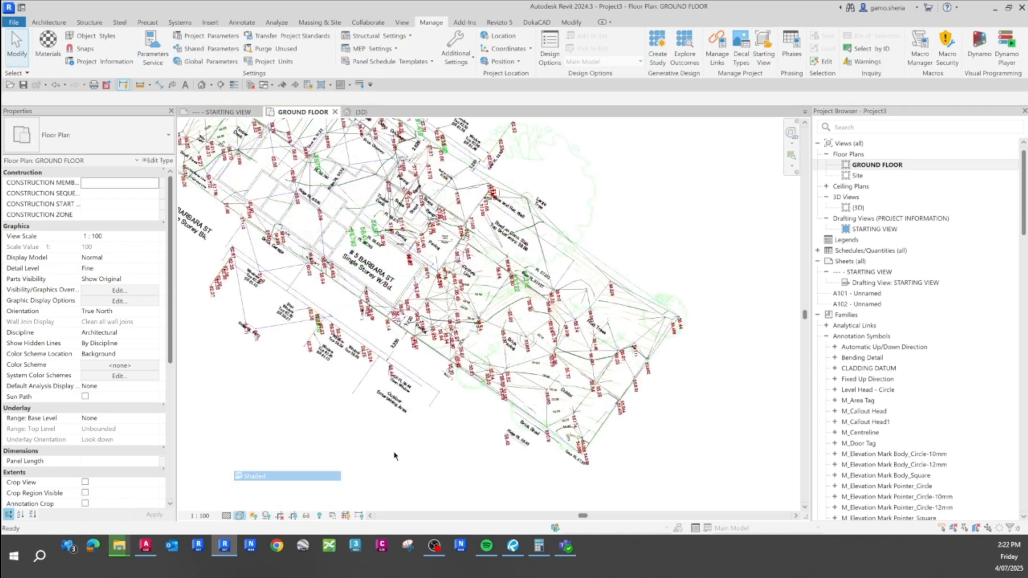
pyautogui.click(257, 470)
pyautogui.scroll(-2, 489, 443)
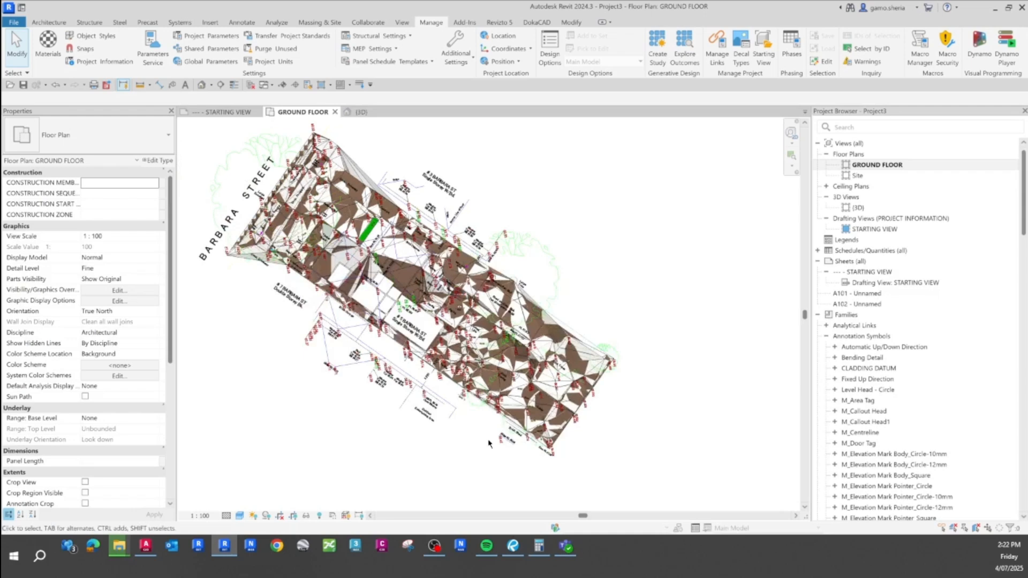
pyautogui.press('v')
pyautogui.press('v')
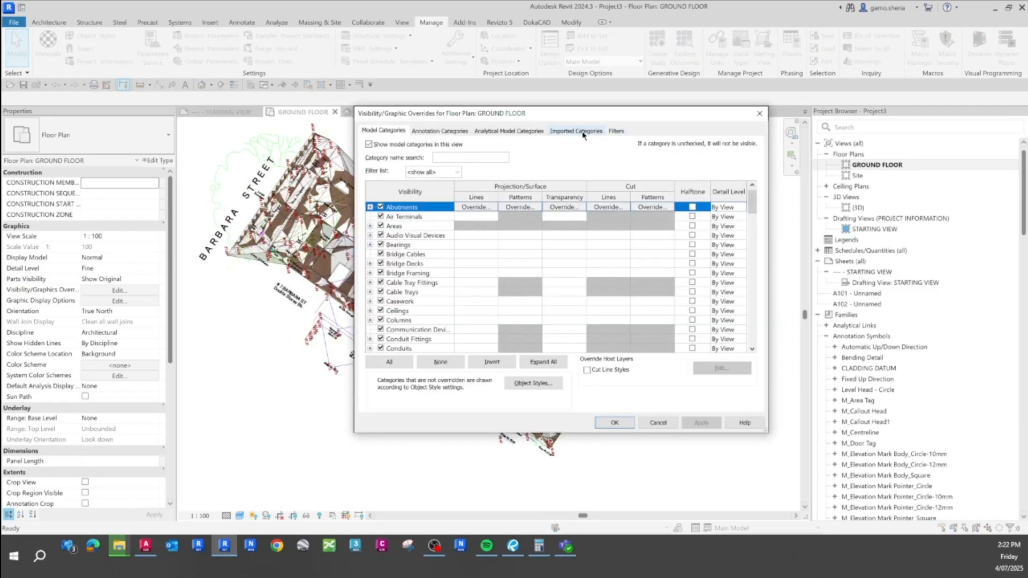
pyautogui.press('Return')
pyautogui.scroll(2, 443, 445)
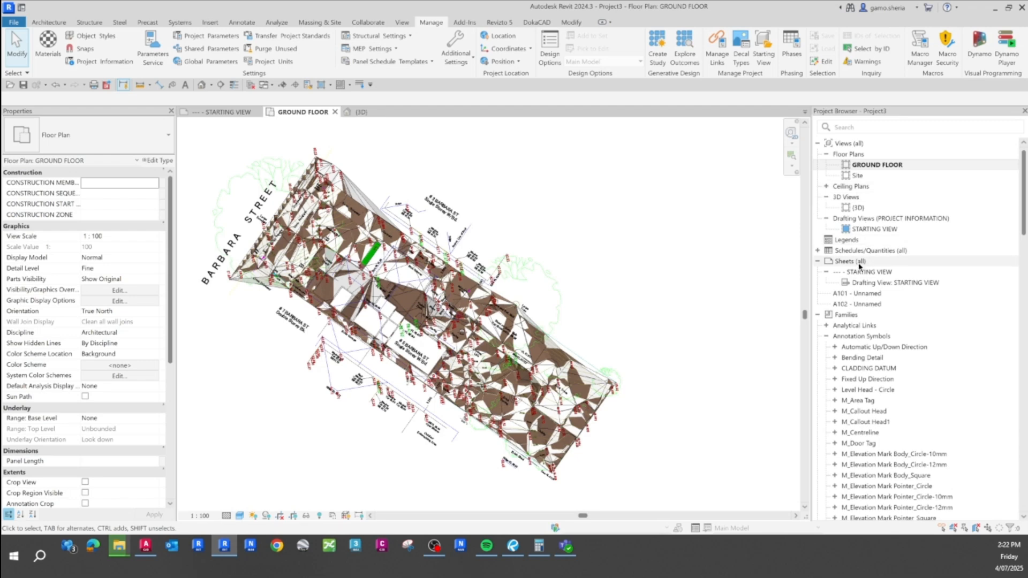
pyautogui.scroll(-3, 521, 310)
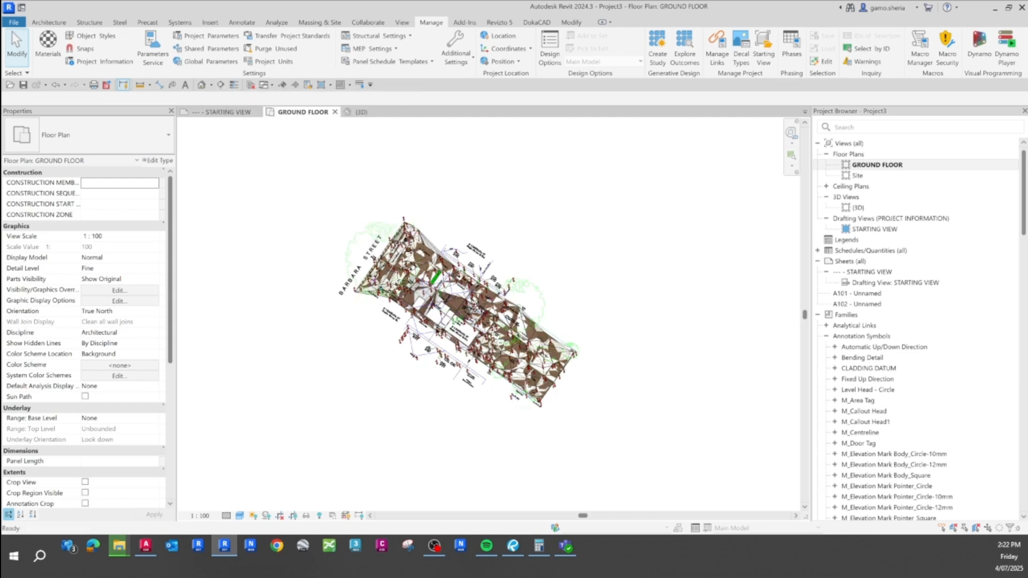
pyautogui.scroll(4, 463, 308)
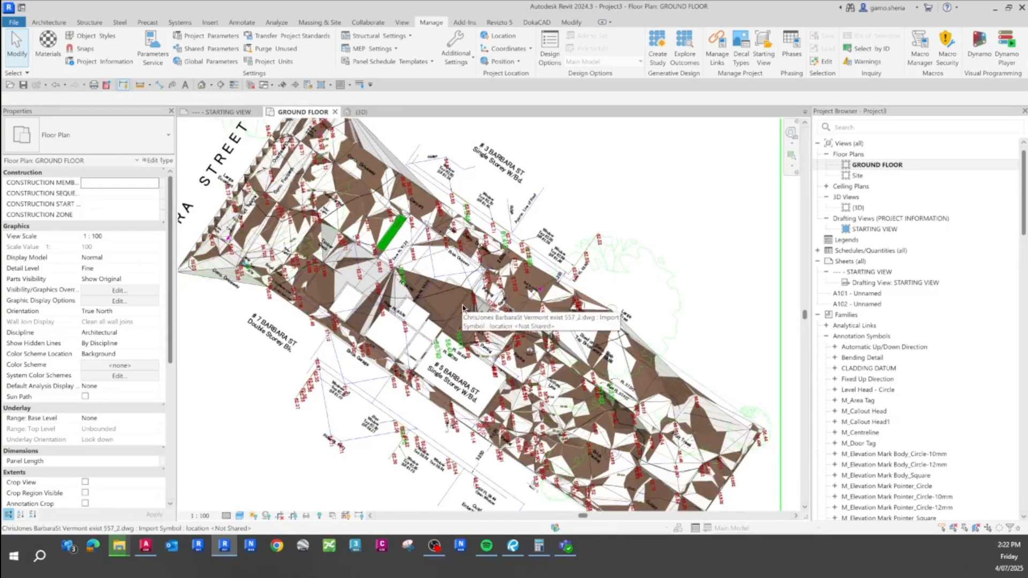
pyautogui.scroll(-2, 463, 308)
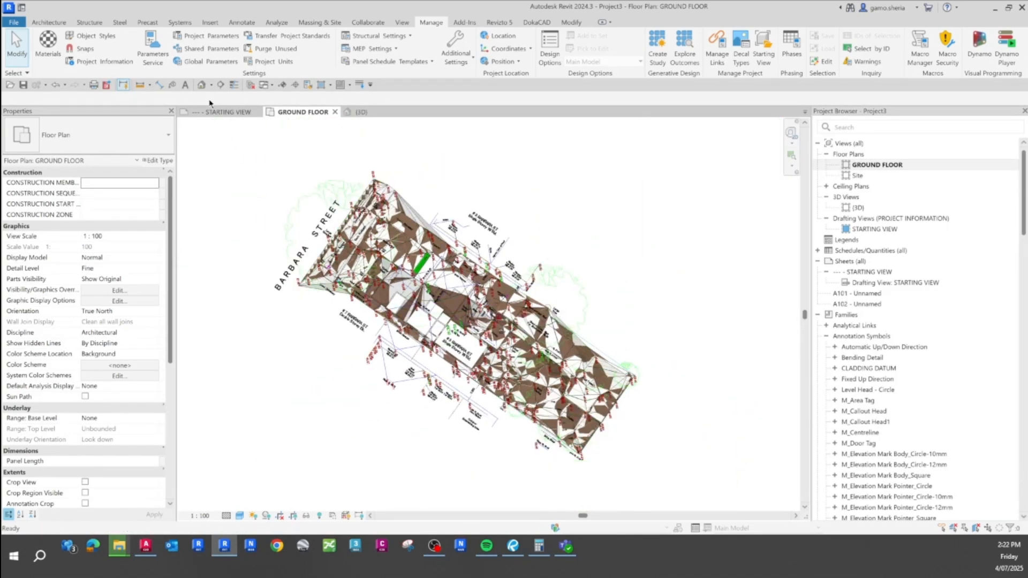
# - Place a horizontal building section across the survey's lower corner, facing the site, and go to its view
pyautogui.click(222, 85)
pyautogui.scroll(-1, 571, 313)
pyautogui.click(336, 408)
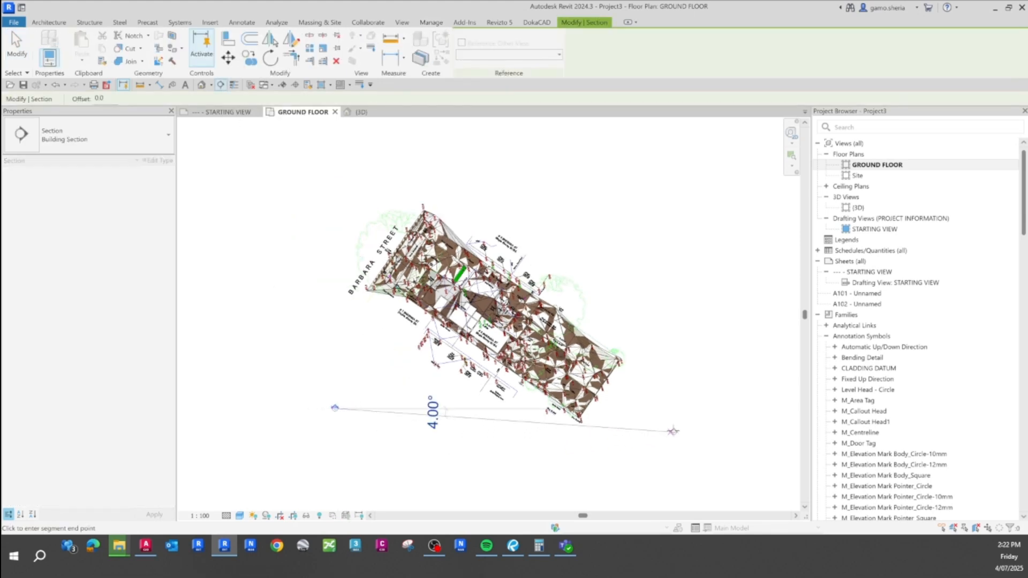
pyautogui.click(692, 407)
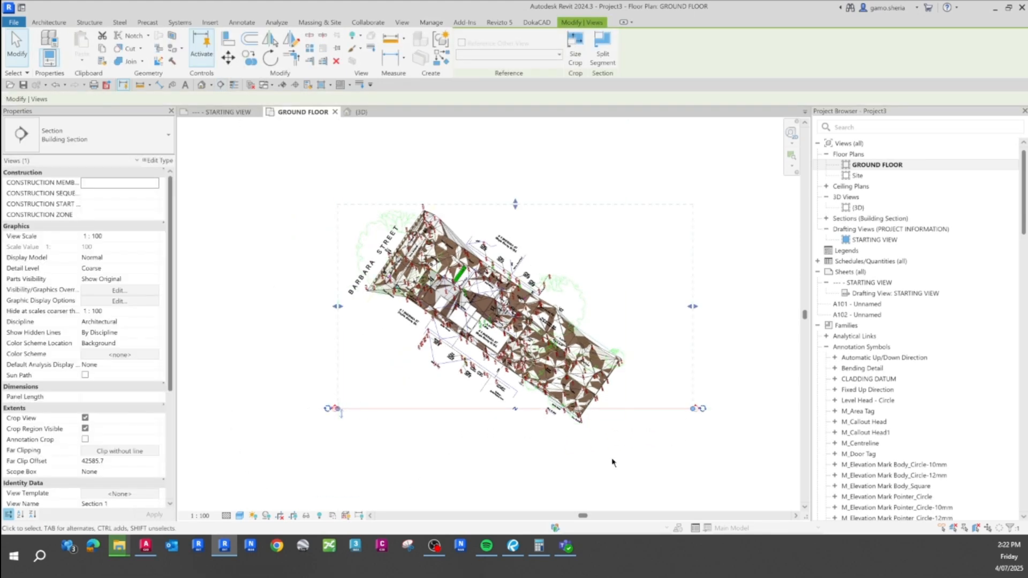
pyautogui.rightClick(652, 410)
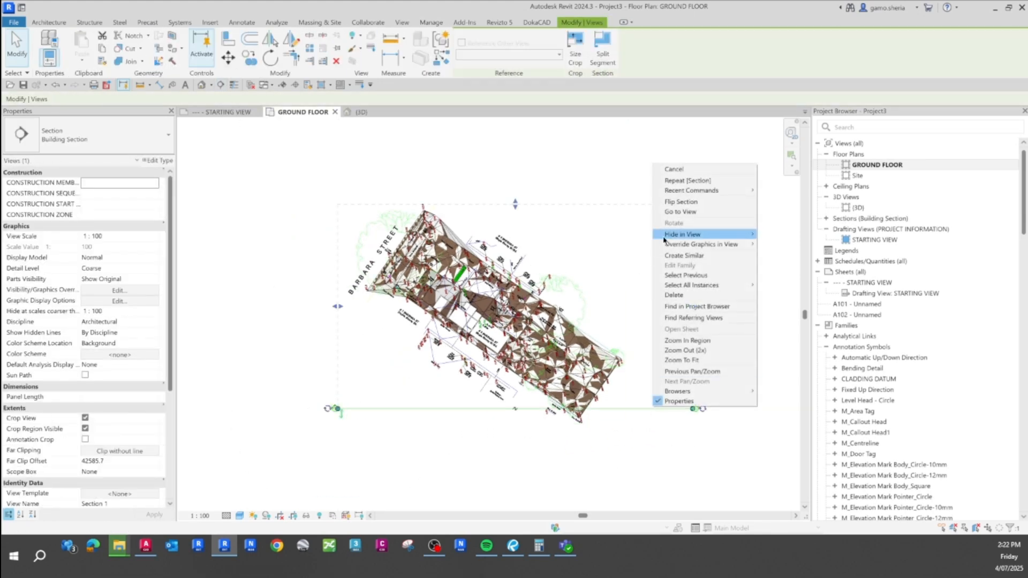
pyautogui.click(685, 212)
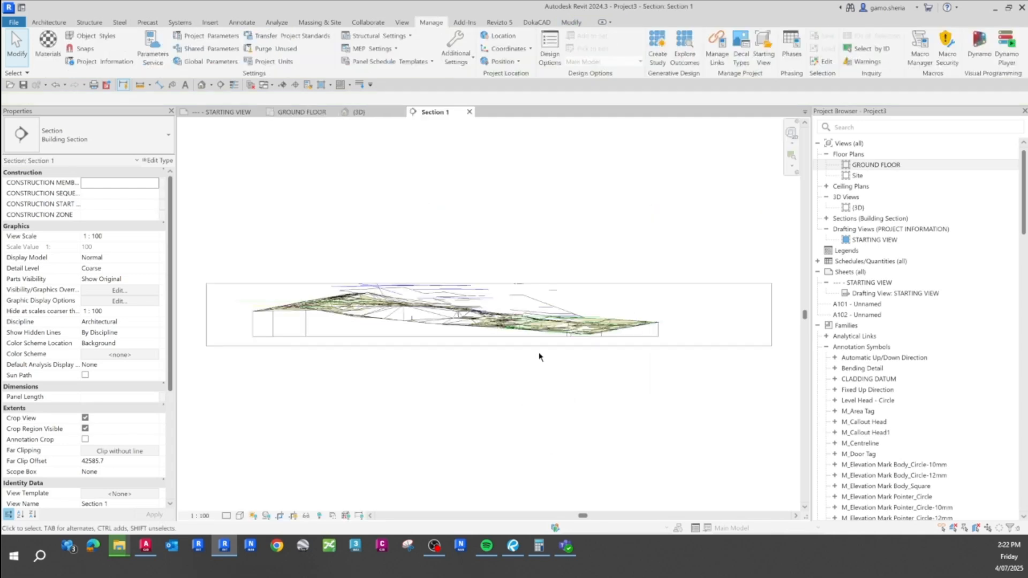
# - Turn off cropping in the section view and locate the GROUND FLOOR level relative to the toposolid
pyautogui.click(280, 515)
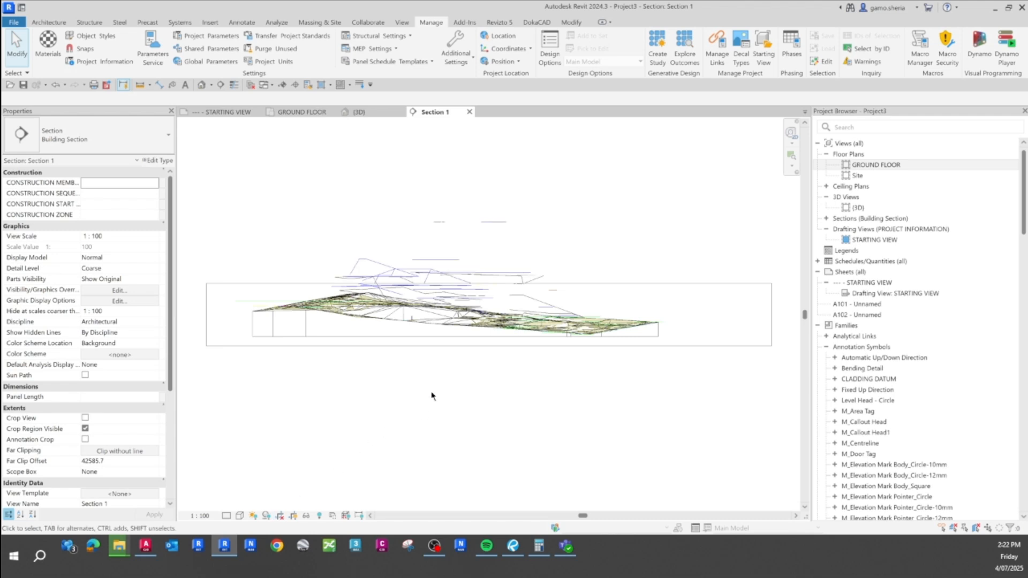
pyautogui.scroll(-5, 424, 413)
pyautogui.scroll(5, 429, 434)
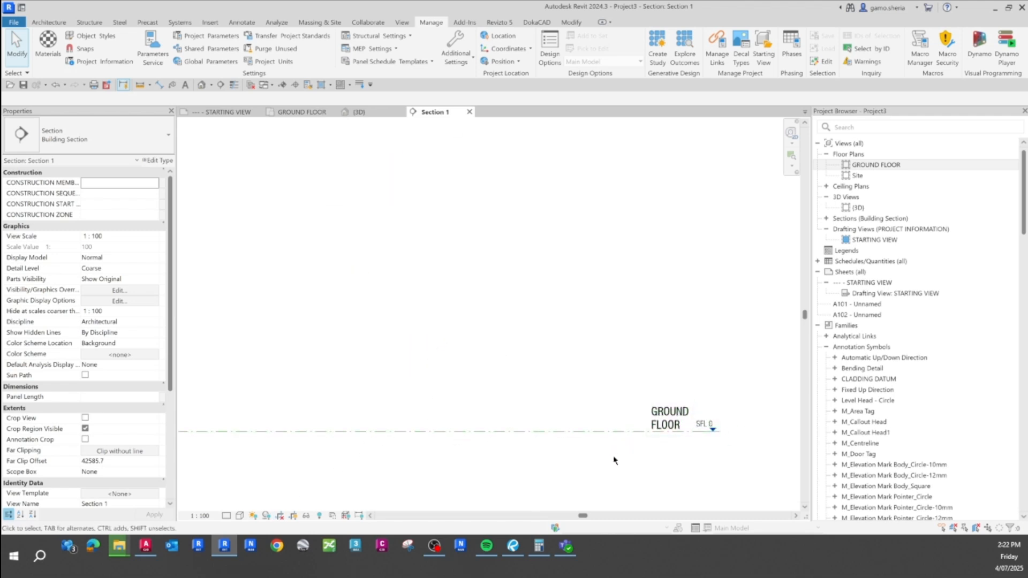
pyautogui.scroll(-5, 557, 465)
pyautogui.scroll(-3, 552, 396)
pyautogui.scroll(7, 489, 266)
pyautogui.scroll(-3, 498, 307)
pyautogui.scroll(1, 489, 291)
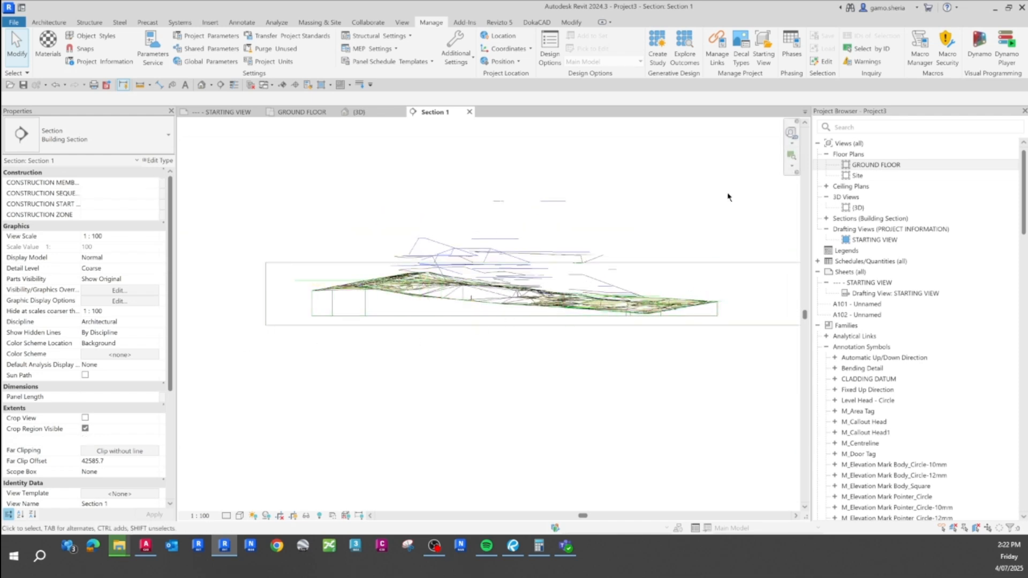
# - Draw a new level across the full width of the toposolid in the section view
pyautogui.click(49, 22)
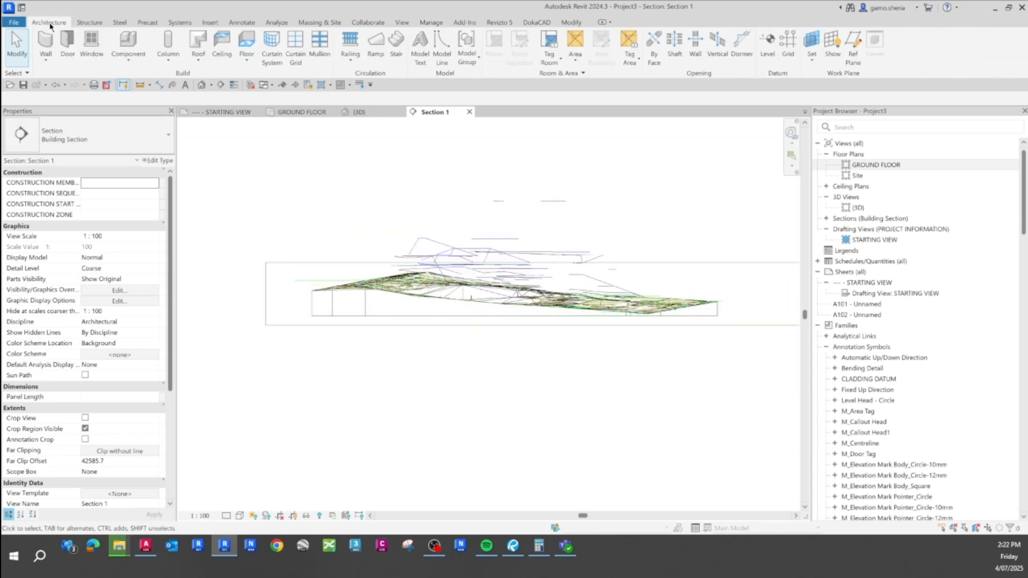
pyautogui.click(767, 47)
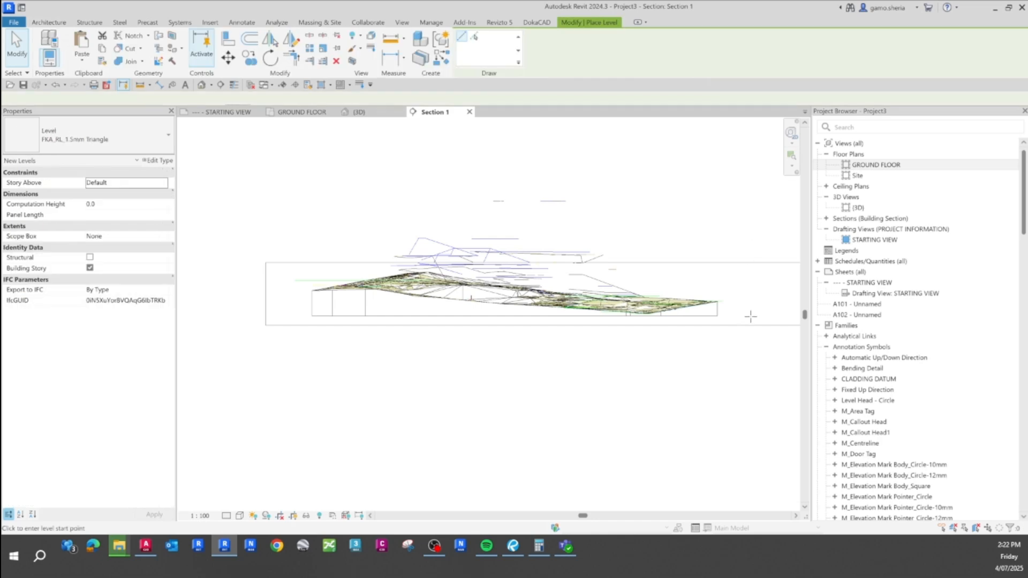
pyautogui.click(750, 306)
pyautogui.click(271, 319)
pyautogui.press('Escape')
pyautogui.press('Escape')
# - Raise the new level's elevation to meet the top of the toposolid's left end in the section view
pyautogui.scroll(4, 263, 308)
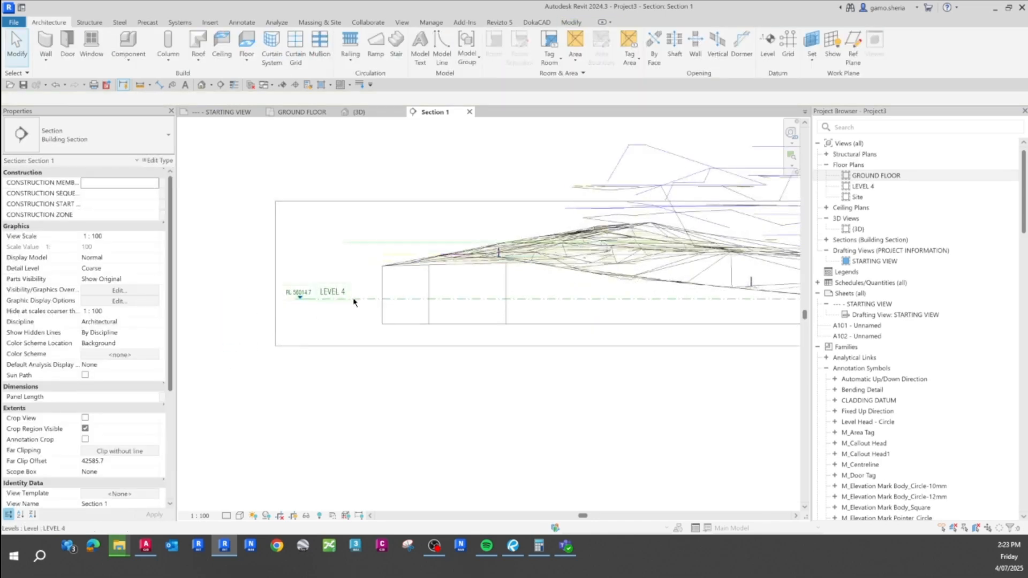
pyautogui.click(354, 301)
pyautogui.click(125, 183)
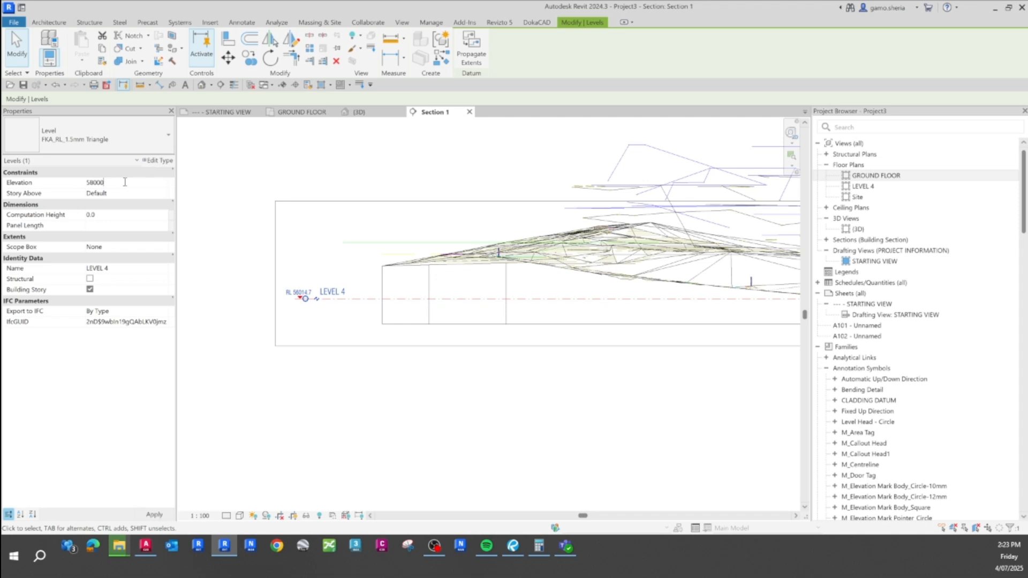
pyautogui.click(349, 408)
pyautogui.scroll(-3, 349, 409)
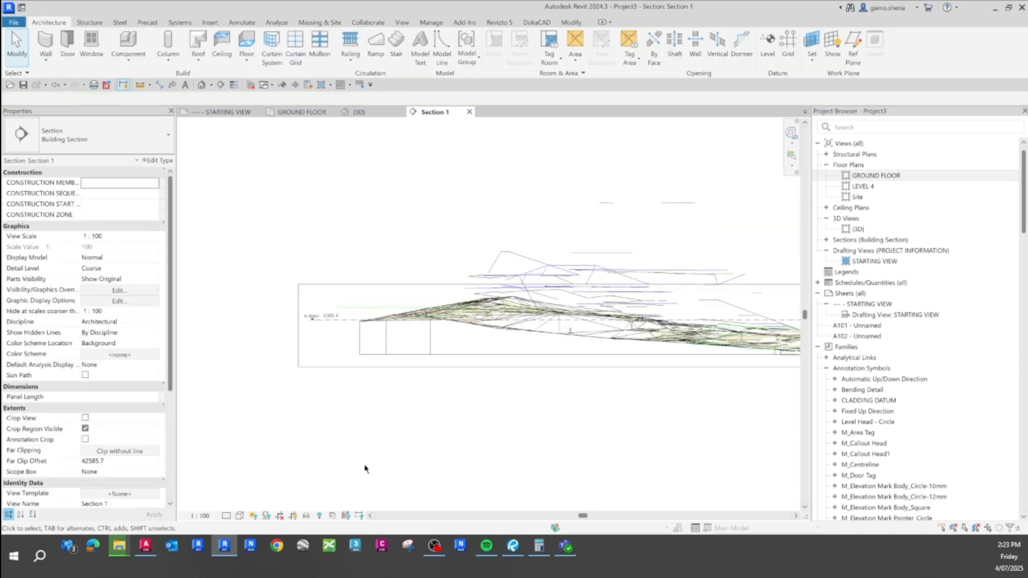
pyautogui.scroll(3, 551, 348)
pyautogui.scroll(-1, 616, 360)
pyautogui.scroll(2, 499, 345)
pyautogui.scroll(-1, 693, 393)
pyautogui.scroll(-1, 504, 395)
pyautogui.scroll(-1, 506, 400)
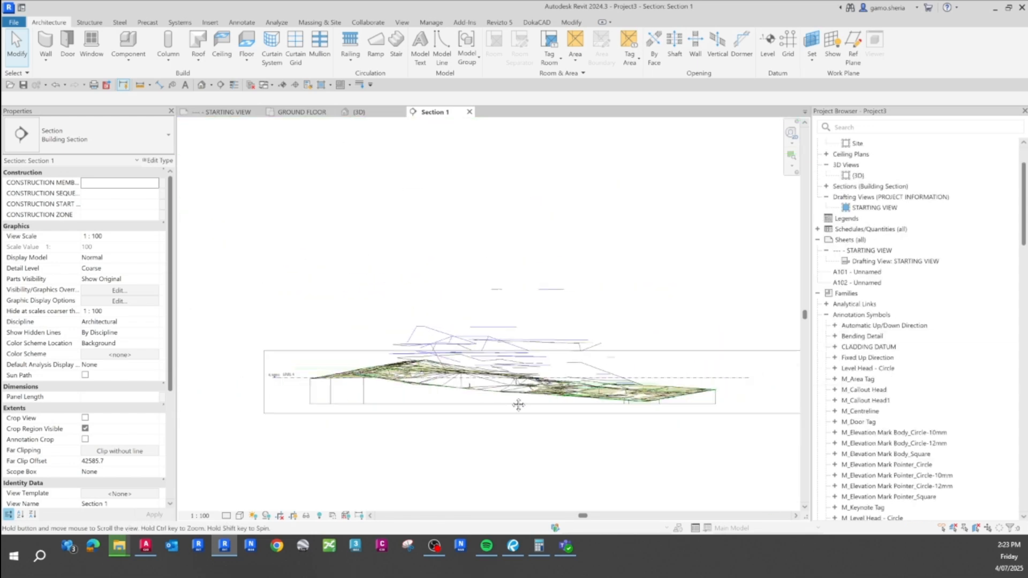
# - Rename the GROUND FLOOR level to DATUM in the section view, along with its corresponding views
pyautogui.moveTo(512, 401); pyautogui.dragTo(508, 424, button='middle')
pyautogui.scroll(5, 259, 418)
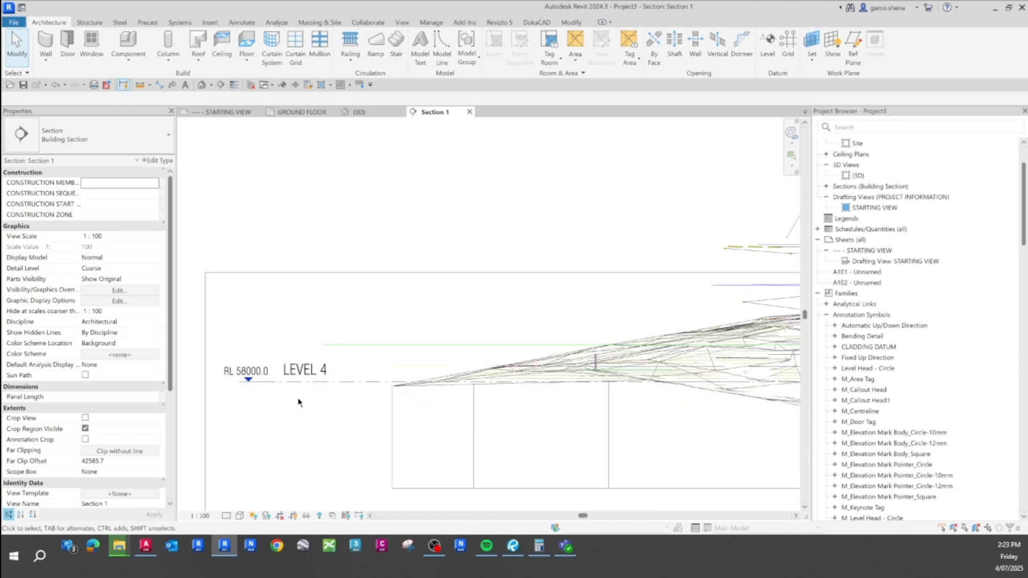
pyautogui.scroll(-5, 401, 438)
pyautogui.scroll(8, 395, 367)
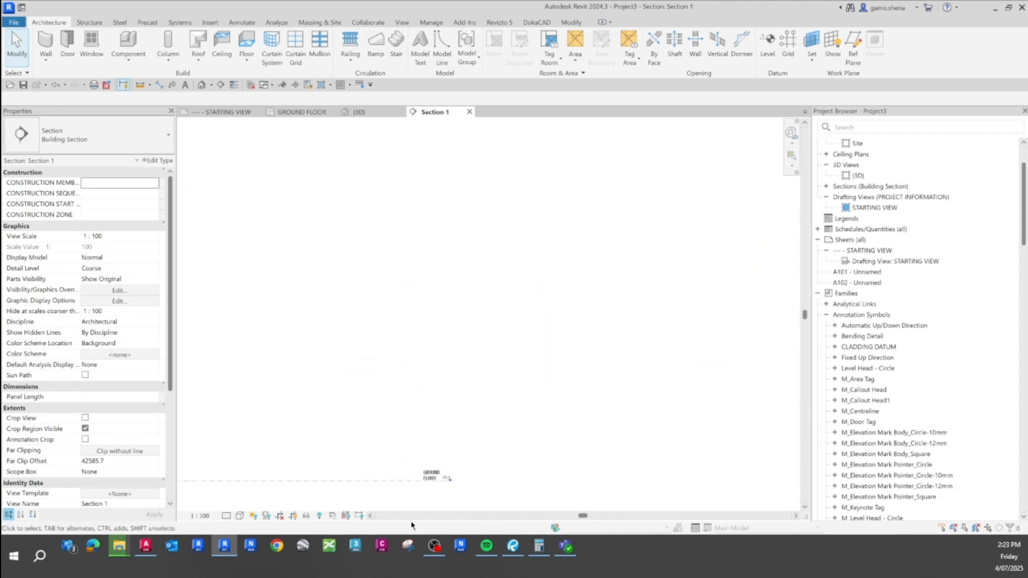
pyautogui.scroll(1, 490, 400)
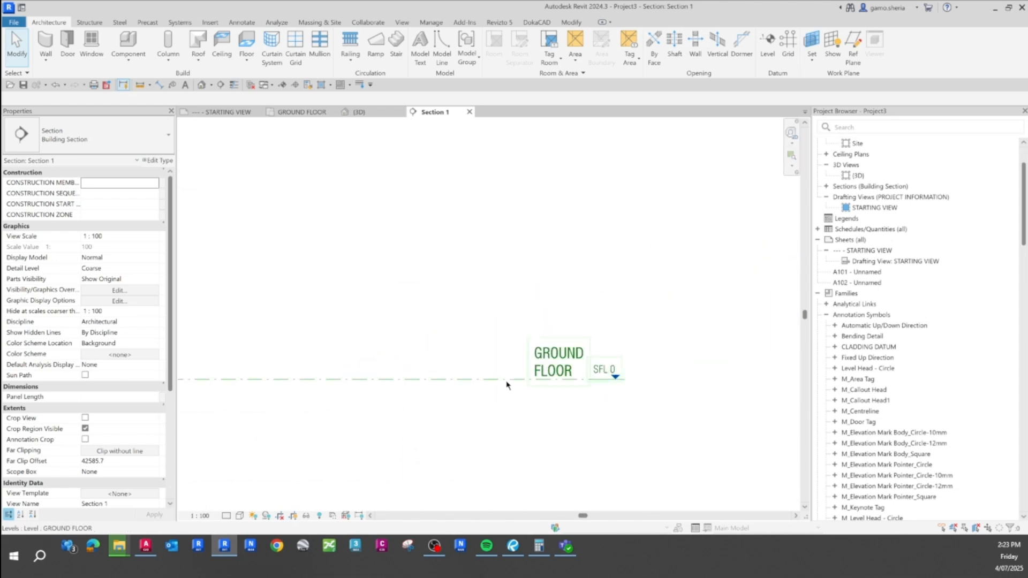
pyautogui.doubleClick(558, 360)
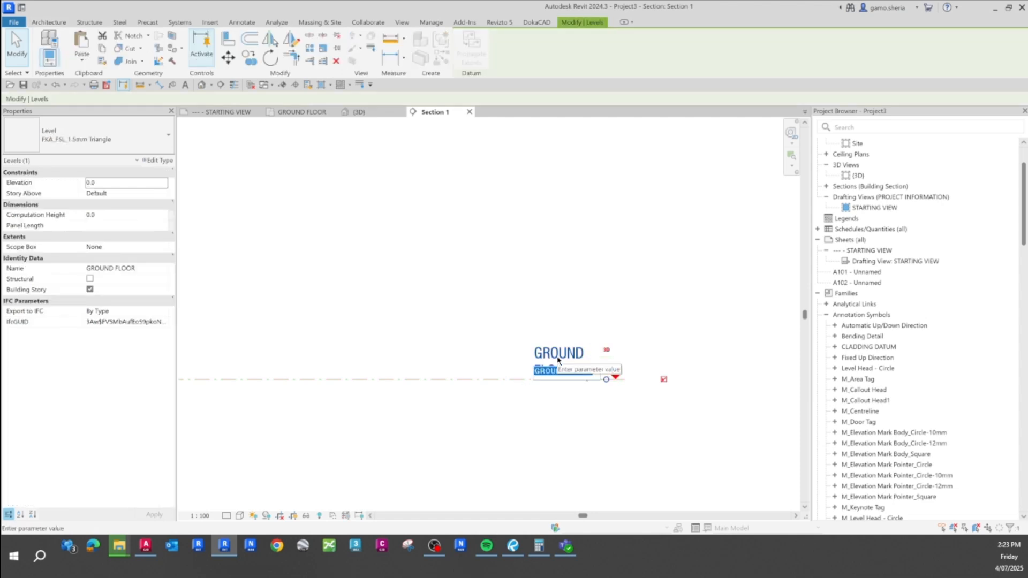
pyautogui.write('DATUM')
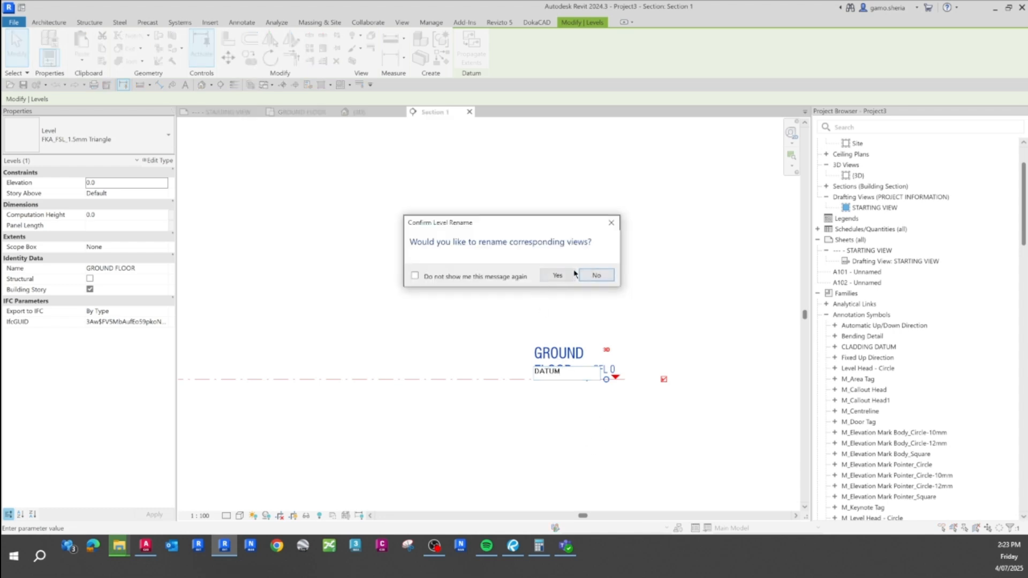
pyautogui.click(560, 275)
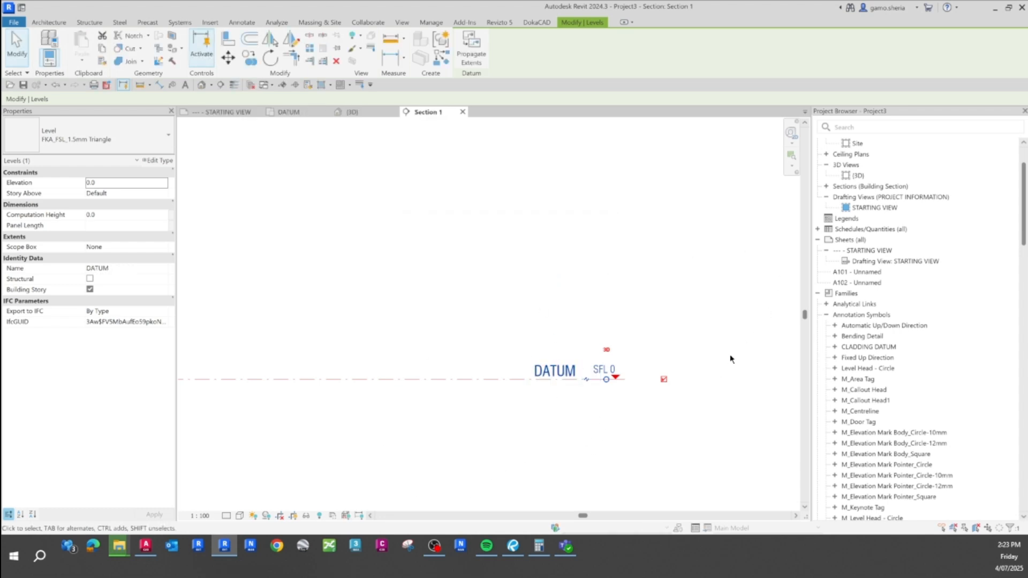
# - Rename the level at RL 58000.0 to GROUND, along with its corresponding views
pyautogui.scroll(-6, 705, 397)
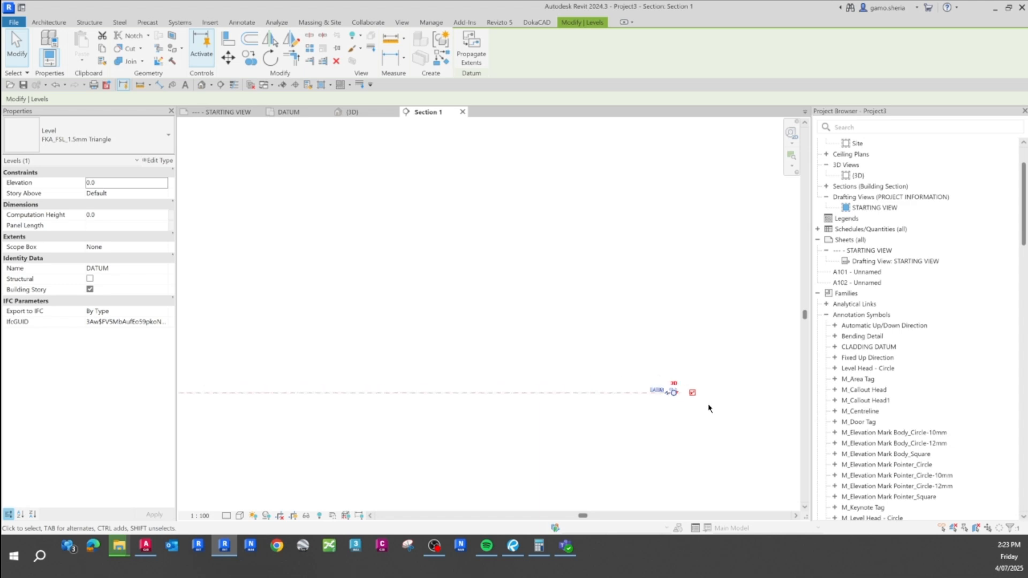
pyautogui.scroll(8, 541, 268)
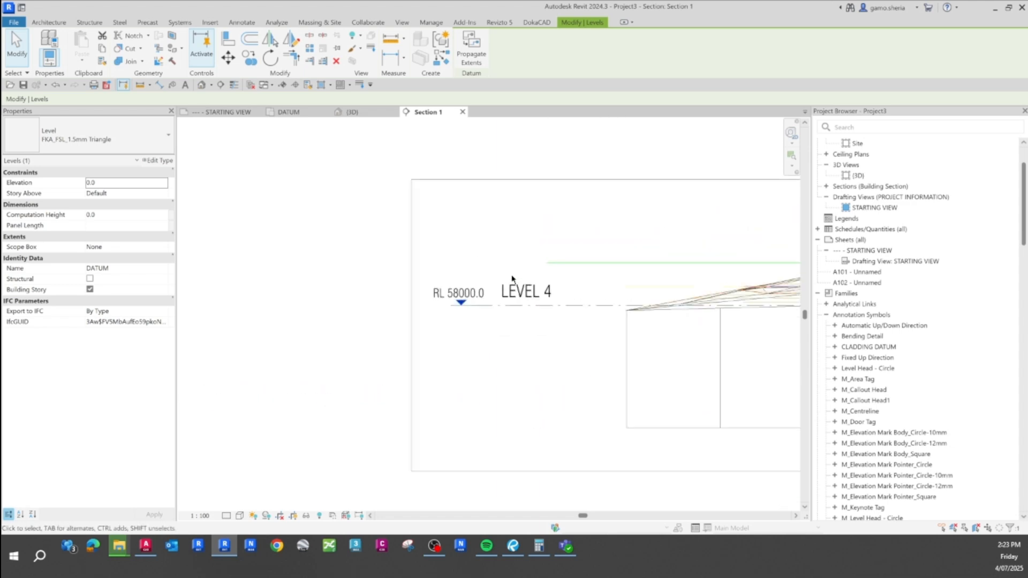
pyautogui.click(537, 263)
pyautogui.click(537, 264)
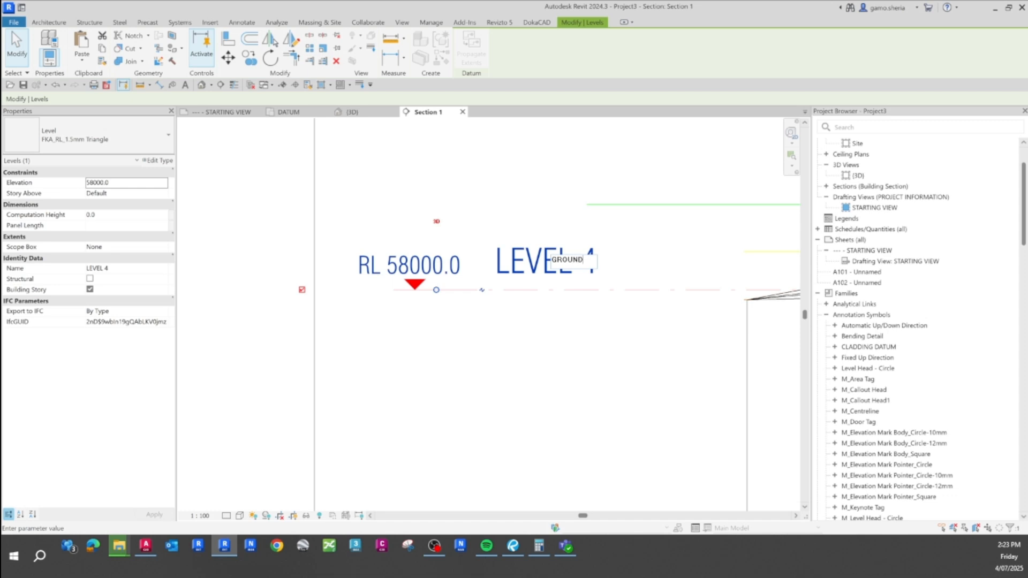
pyautogui.press('Return')
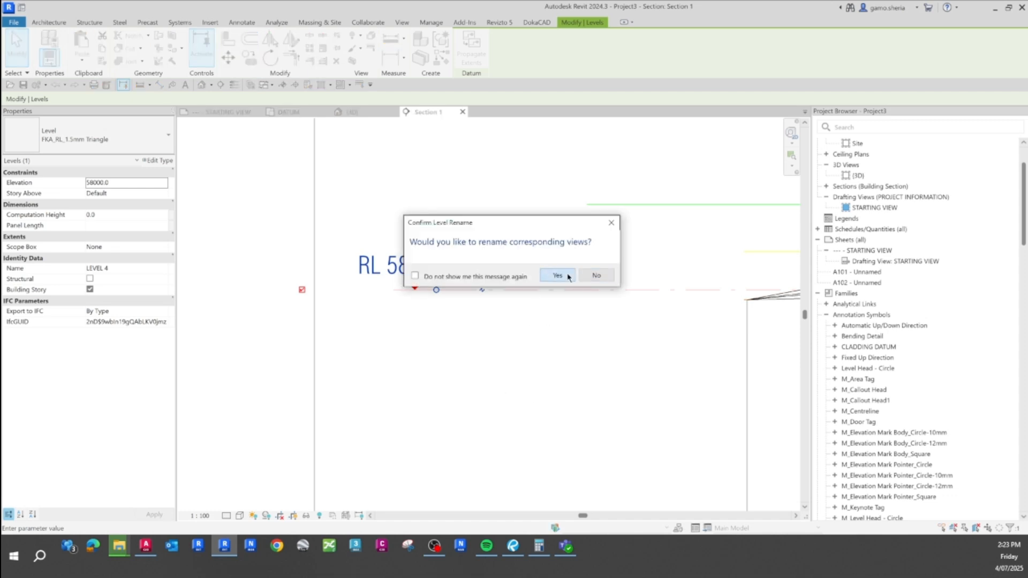
pyautogui.click(568, 277)
pyautogui.scroll(-10, 363, 340)
pyautogui.click(484, 362)
pyautogui.moveTo(672, 357); pyautogui.dragTo(628, 383, button='middle')
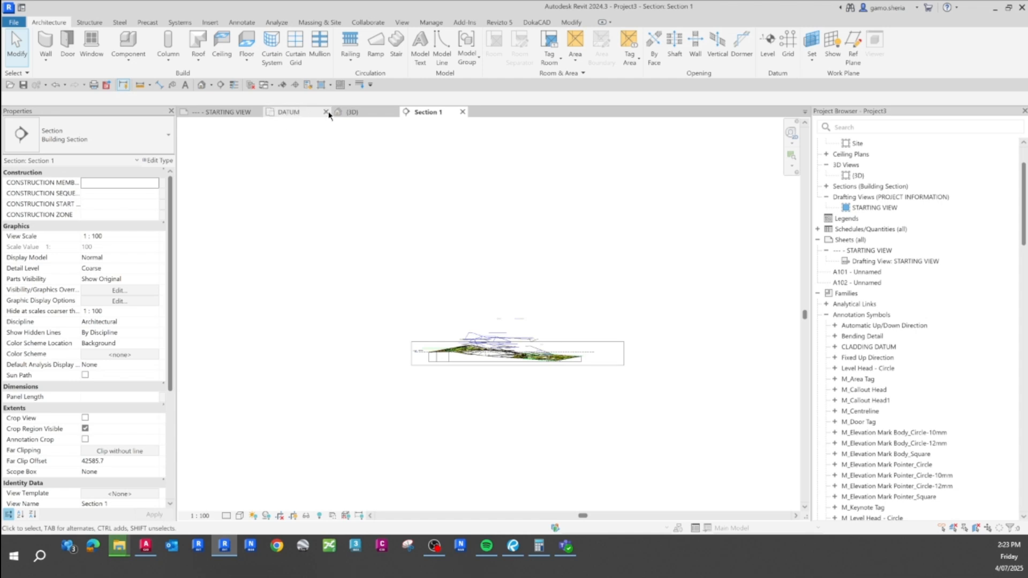
# - Close the STARTING VIEW sheet and open the GROUND floor plan
pyautogui.click(354, 112)
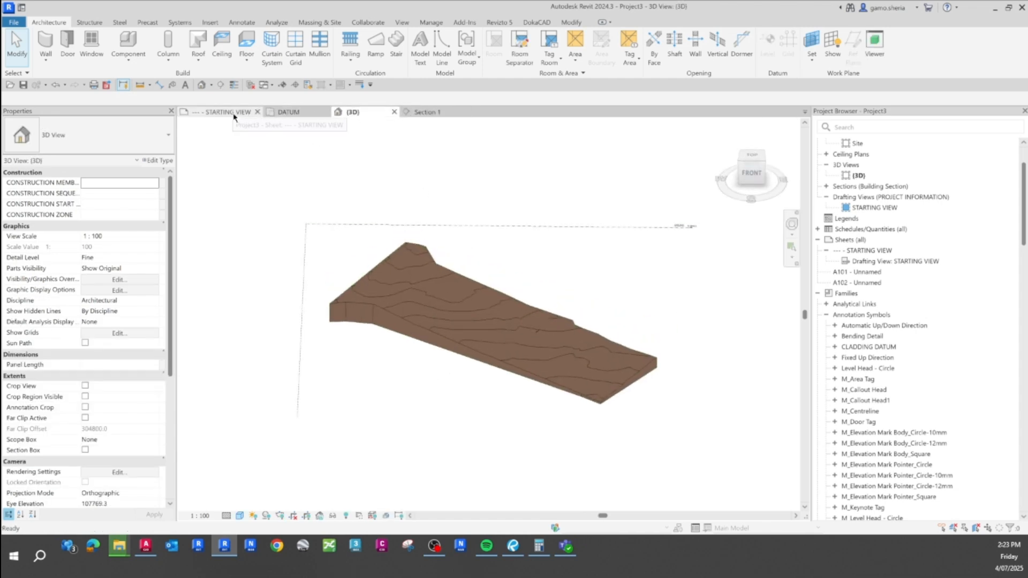
pyautogui.click(257, 112)
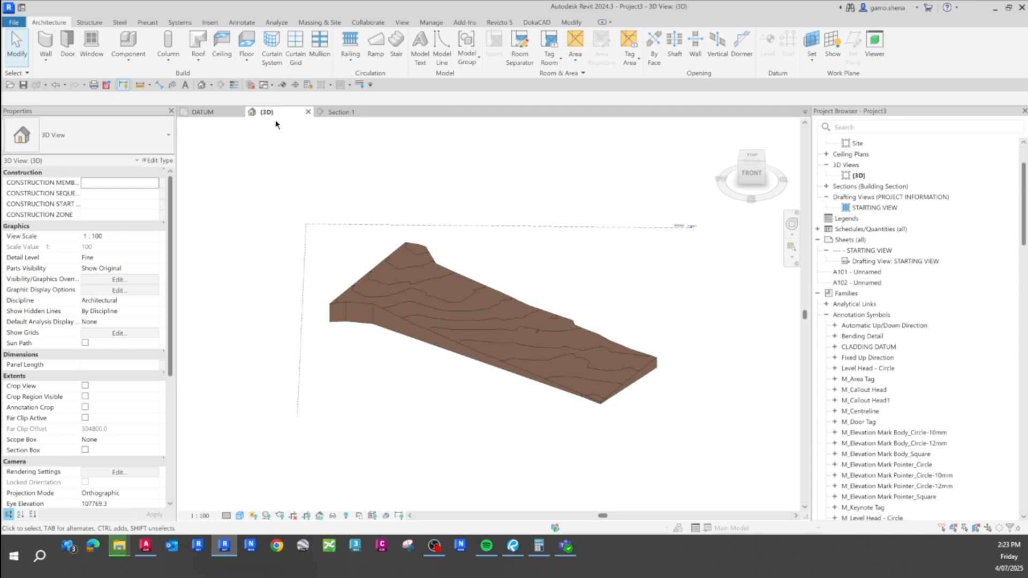
pyautogui.click(210, 113)
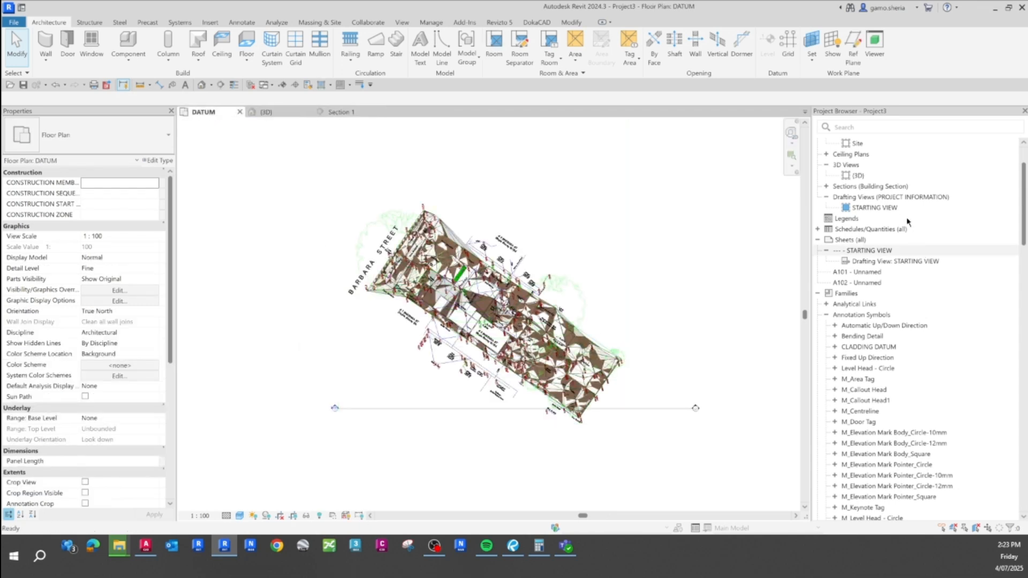
pyautogui.scroll(2, 870, 201)
pyautogui.doubleClick(863, 186)
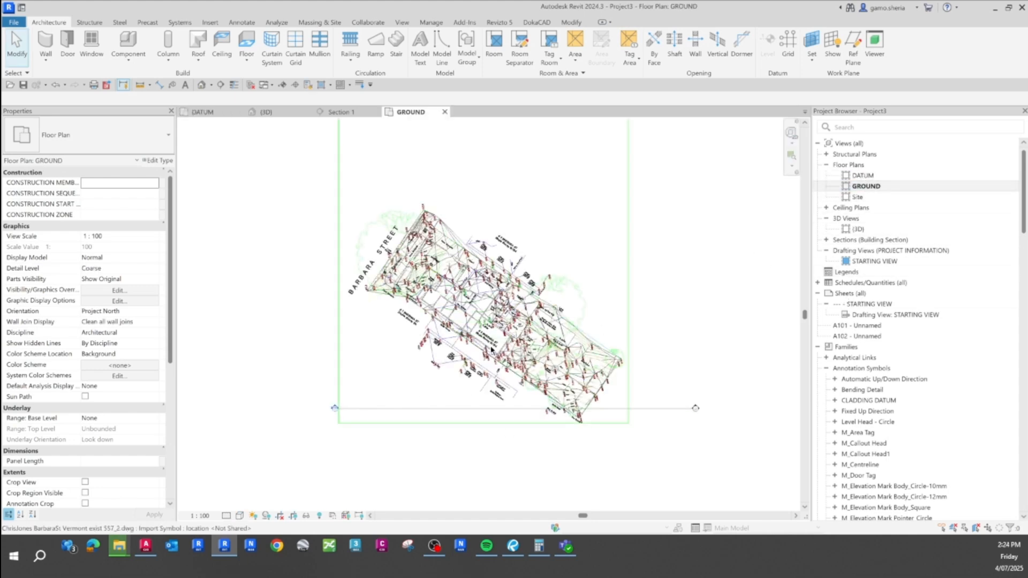
# - Switch to AutoCAD and query the coordinates of the survey's lowest corner point with the ID command
pyautogui.scroll(2, 491, 349)
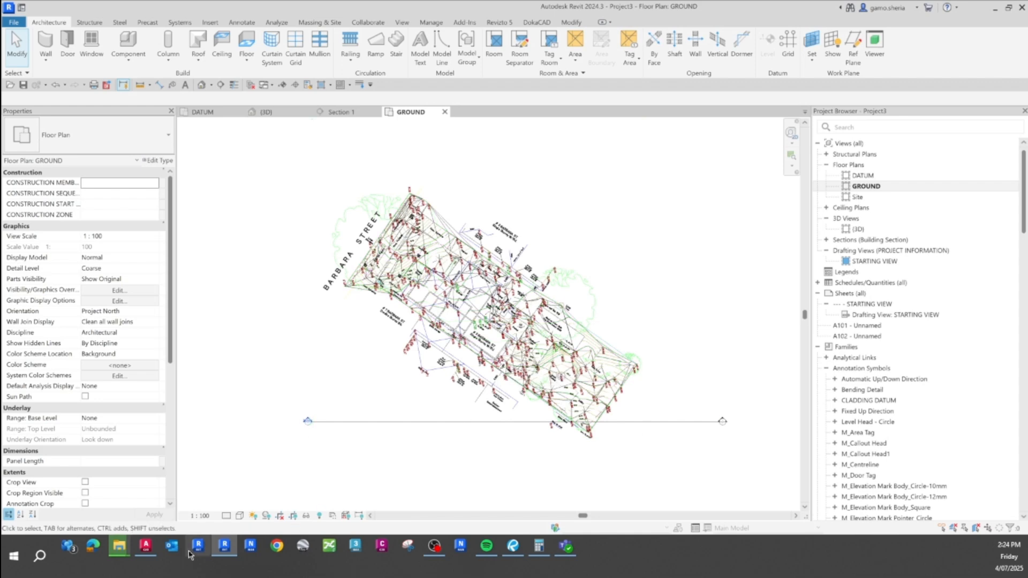
pyautogui.click(145, 546)
pyautogui.scroll(-2, 536, 161)
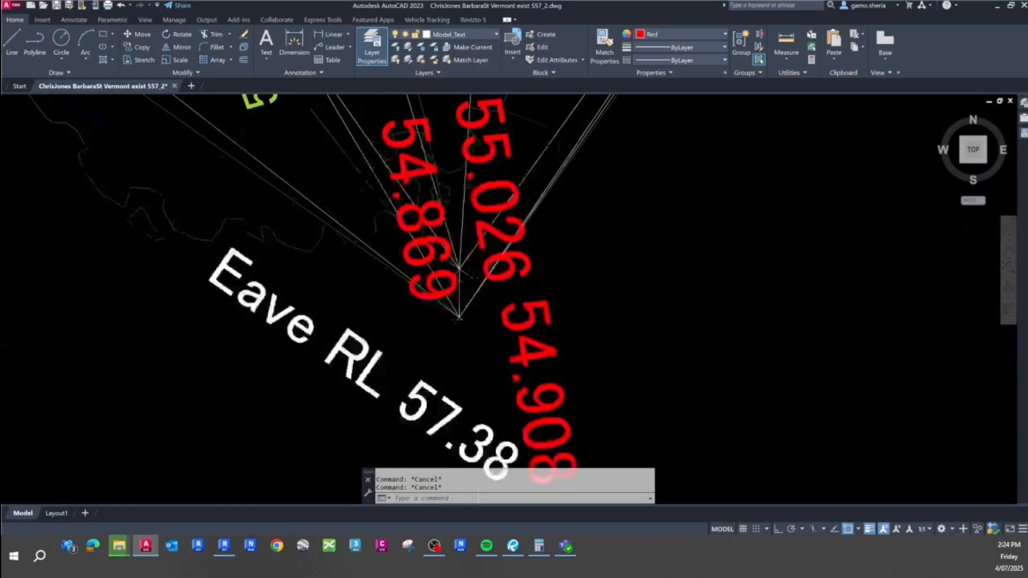
pyautogui.scroll(6, 429, 370)
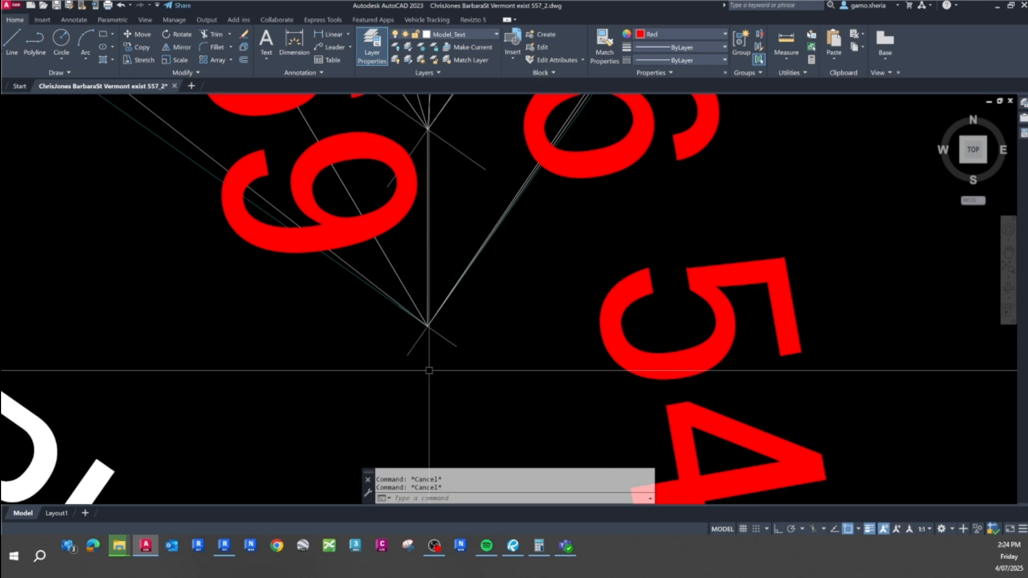
pyautogui.press('Return')
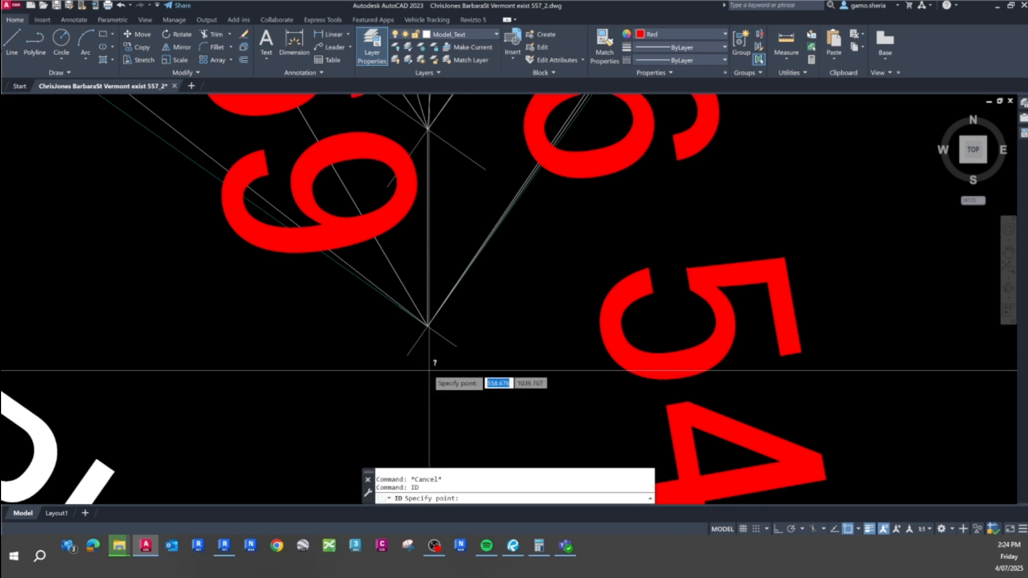
pyautogui.click(429, 329)
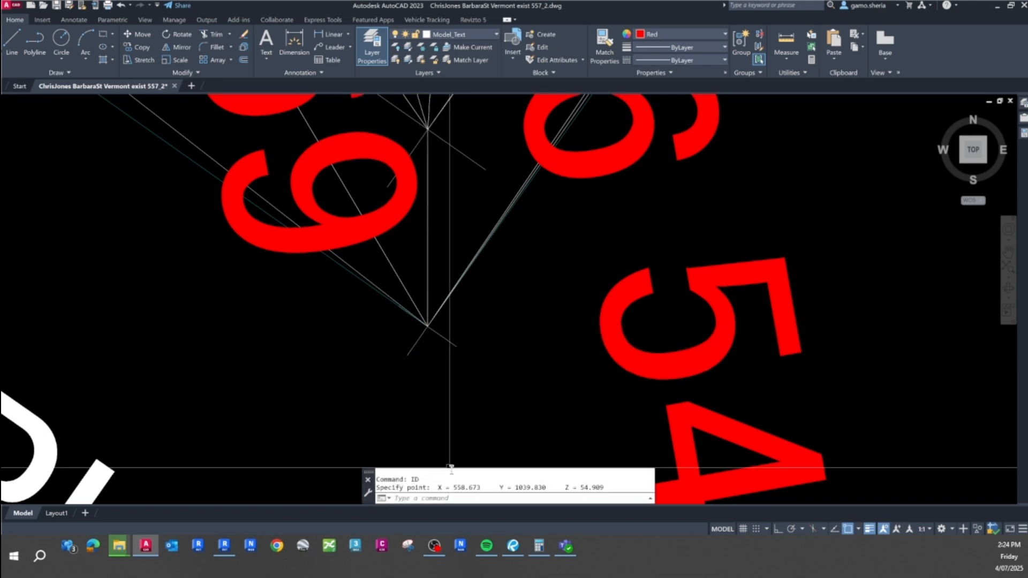
pyautogui.moveTo(553, 483); pyautogui.dragTo(487, 487)
# - Switch back to Revit, use Specify Coordinates at Point on the same survey corner, compare the values with AutoCAD, and accept them unchanged
pyautogui.click(224, 547)
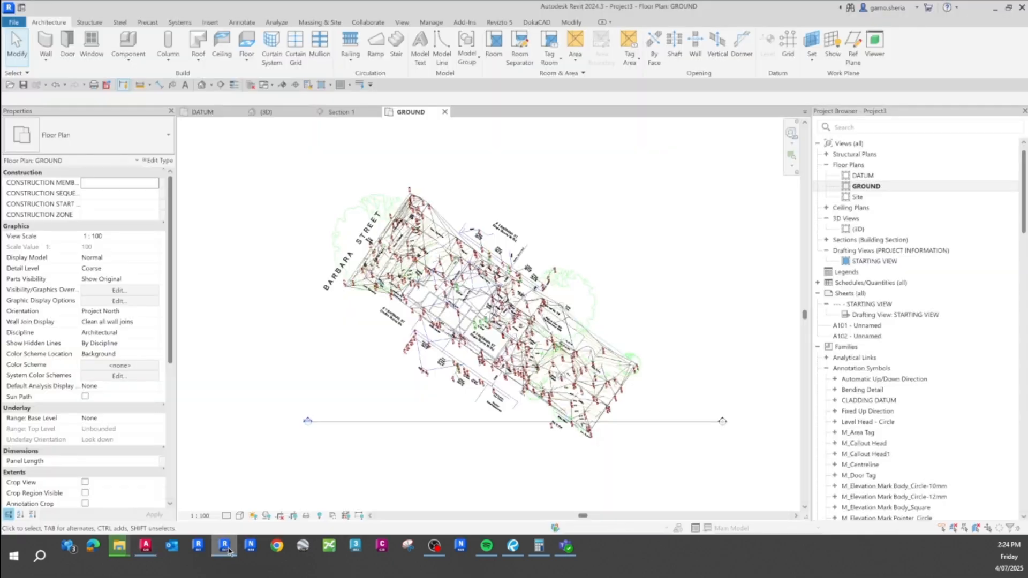
pyautogui.scroll(5, 602, 435)
pyautogui.scroll(6, 588, 375)
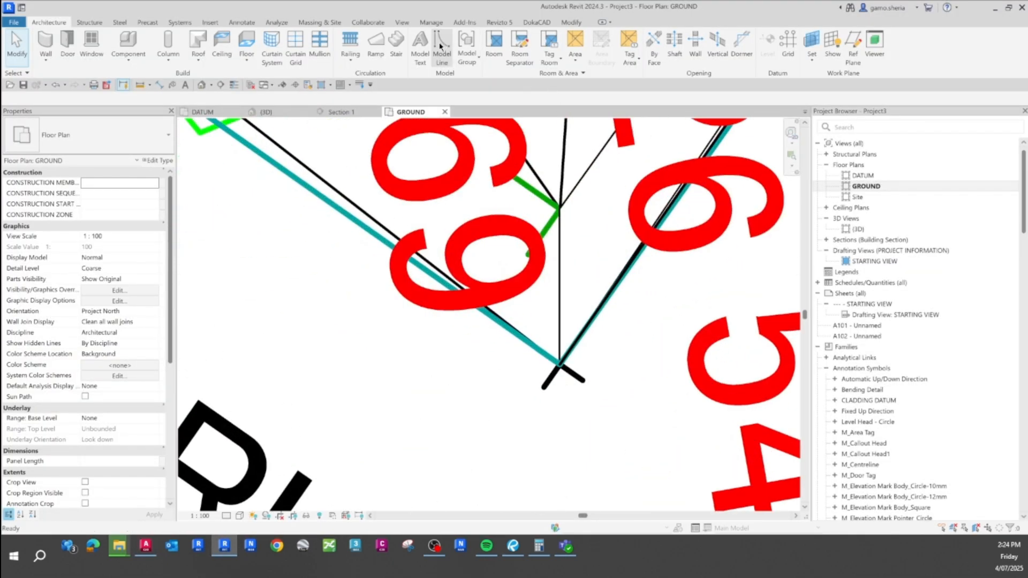
pyautogui.click(431, 23)
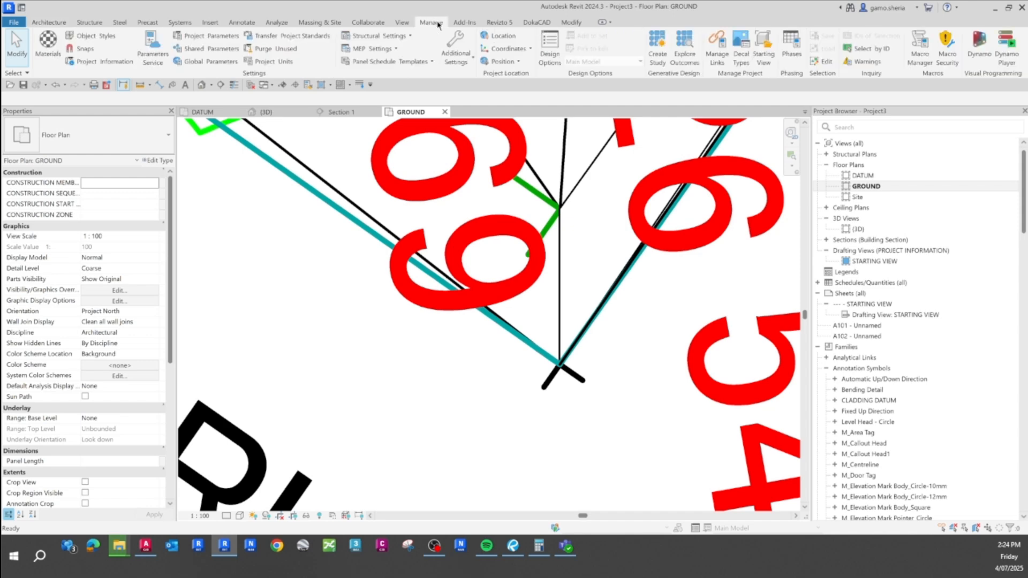
pyautogui.click(509, 49)
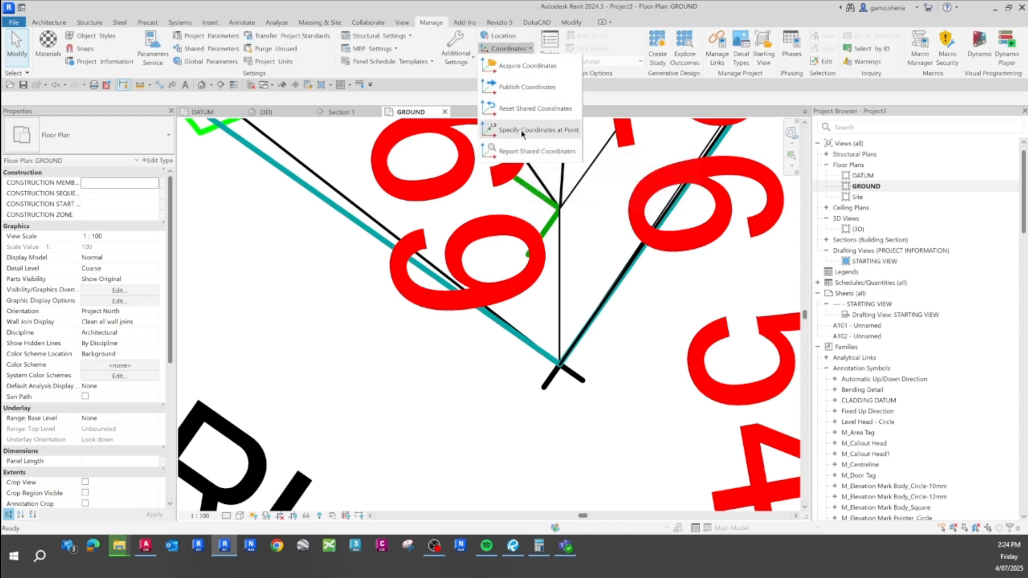
pyautogui.click(560, 366)
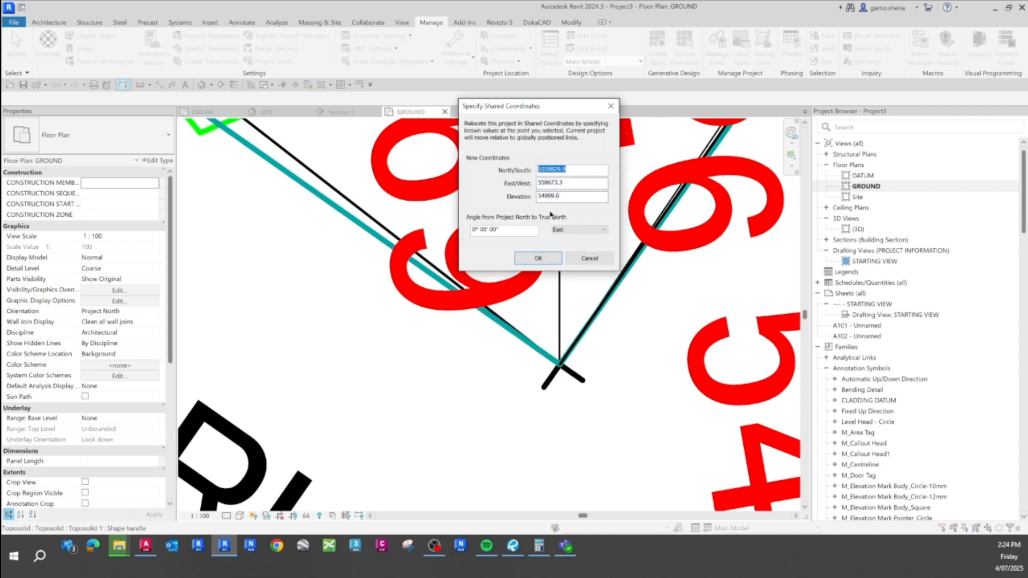
pyautogui.click(149, 549)
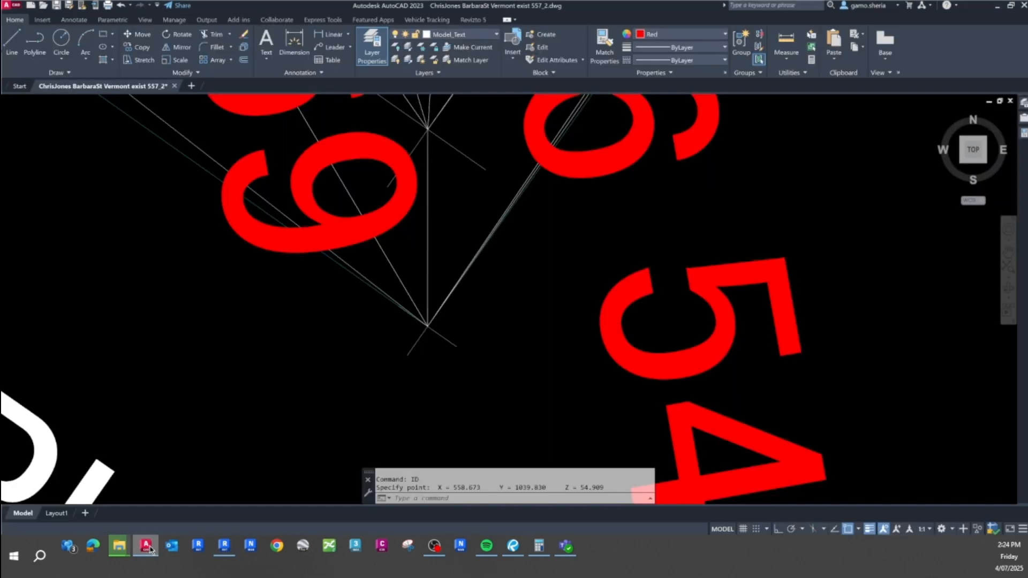
pyautogui.click(149, 549)
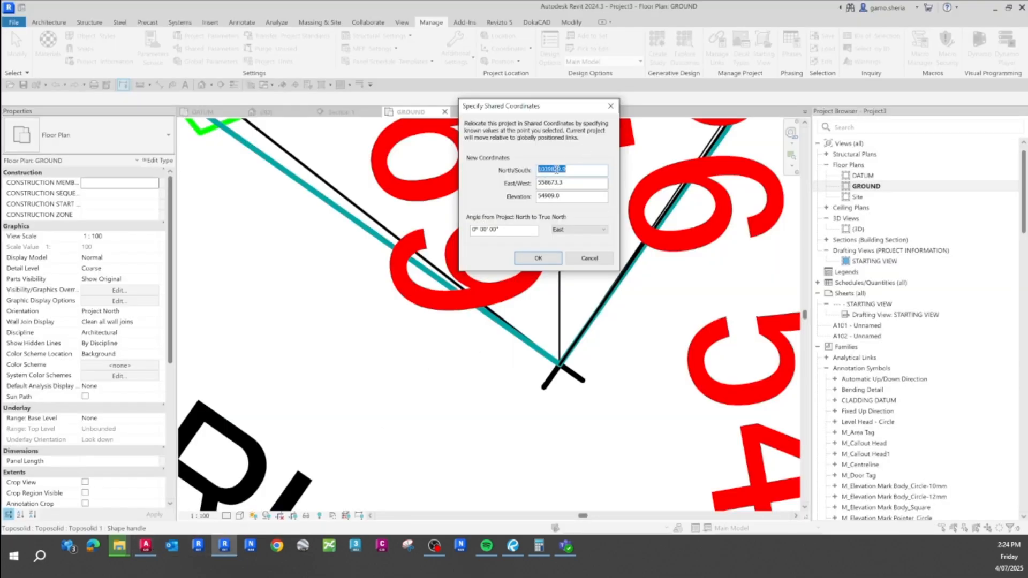
pyautogui.click(544, 263)
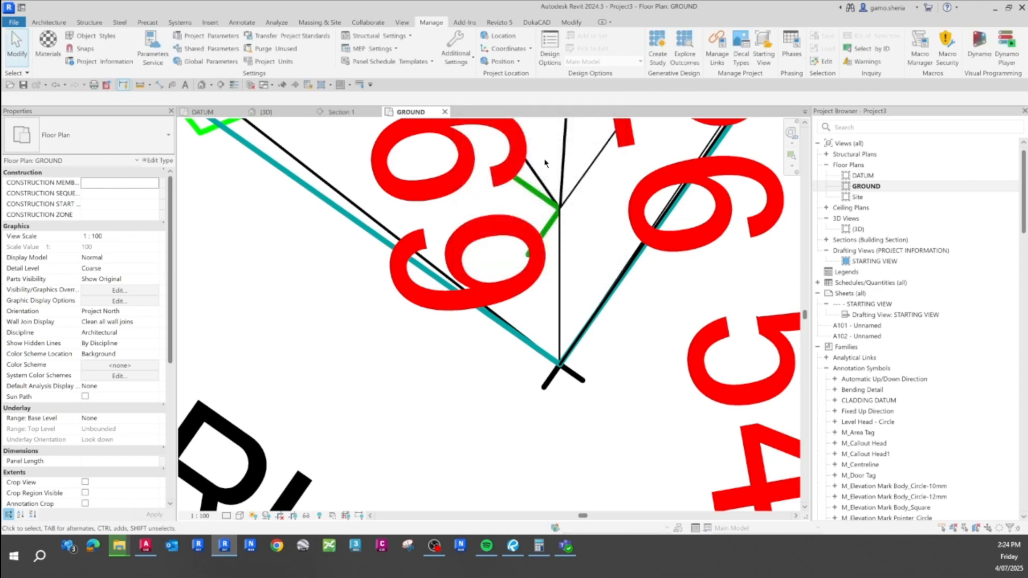
# - Acquire the shared coordinates from the linked survey DWG in the GROUND plan
pyautogui.scroll(-4, 522, 358)
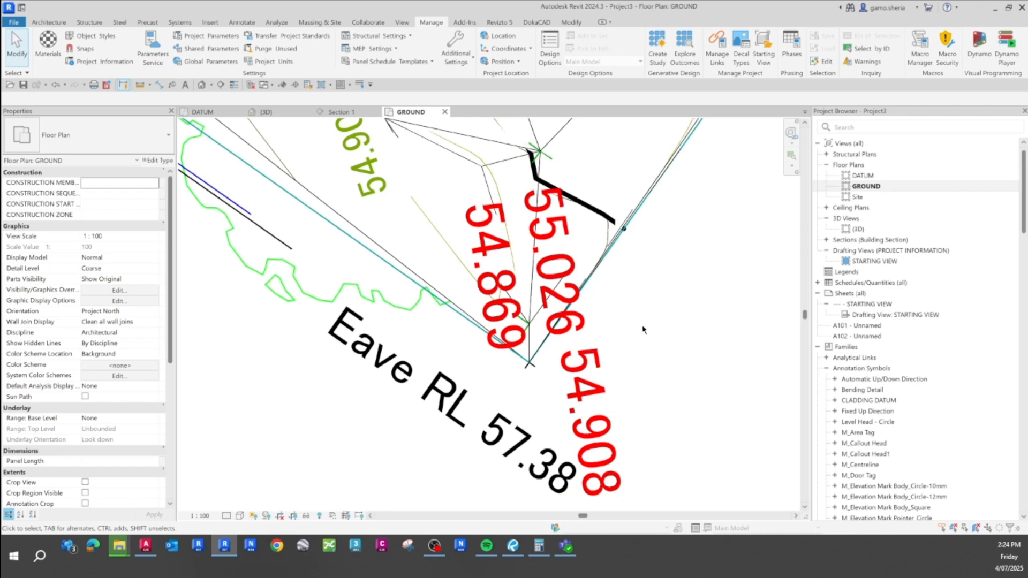
pyautogui.click(504, 50)
pyautogui.click(506, 65)
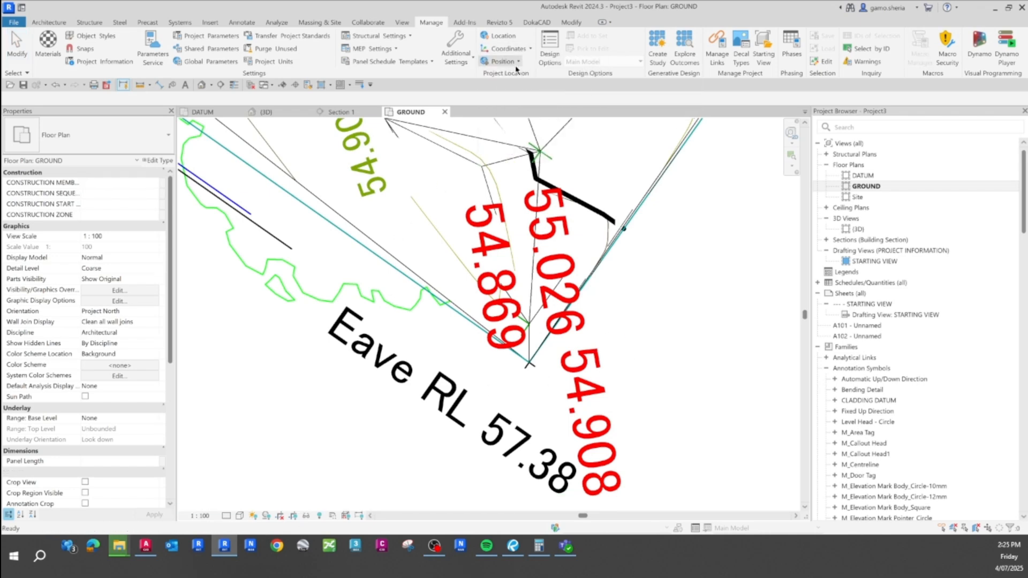
pyautogui.click(472, 320)
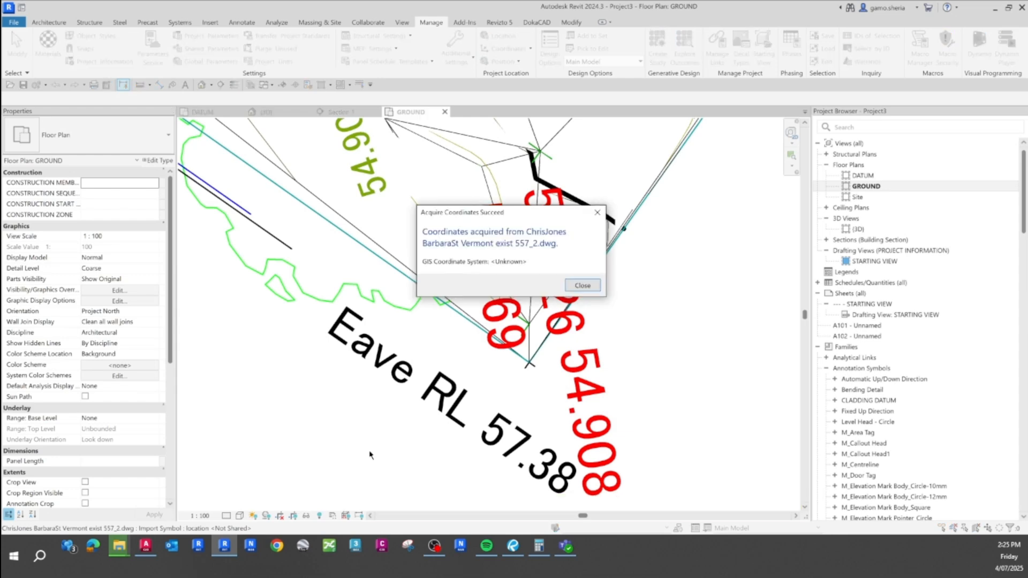
pyautogui.click(583, 286)
# - Recheck the shared coordinates at the survey's lowest corner with Specify Coordinates at Point, without changing them
pyautogui.scroll(3, 530, 360)
pyautogui.scroll(2, 531, 360)
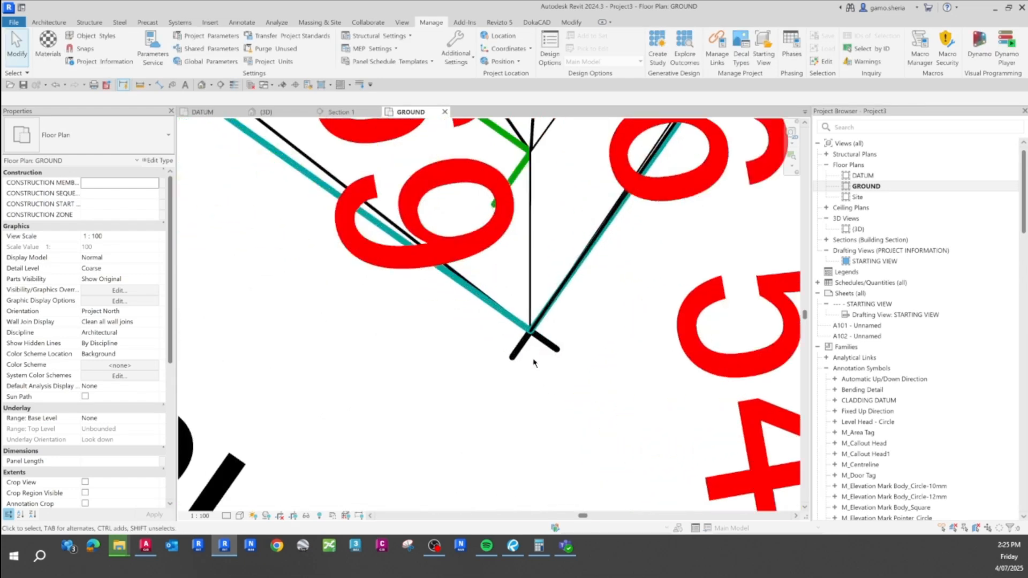
pyautogui.click(508, 48)
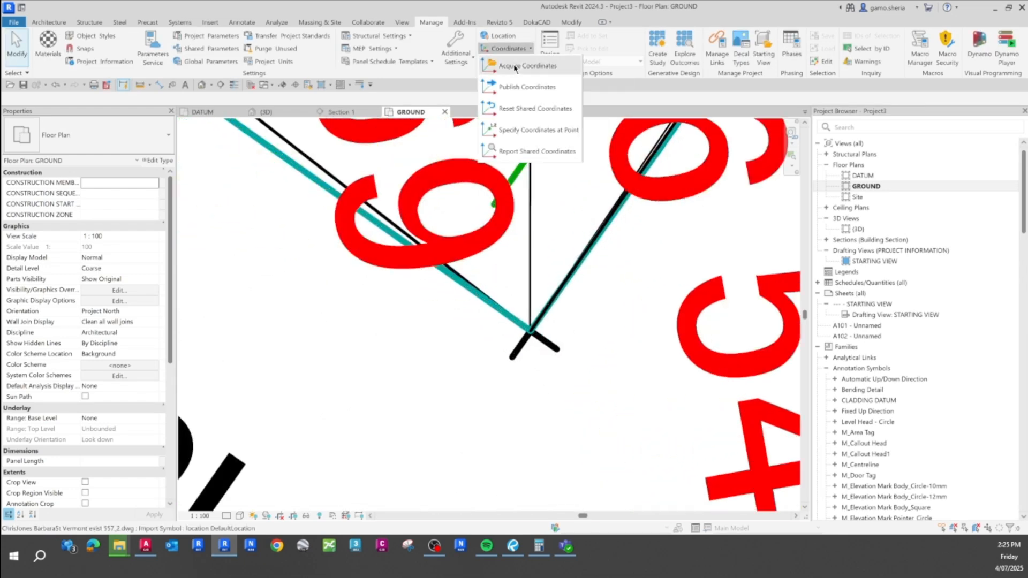
pyautogui.click(531, 130)
pyautogui.click(532, 331)
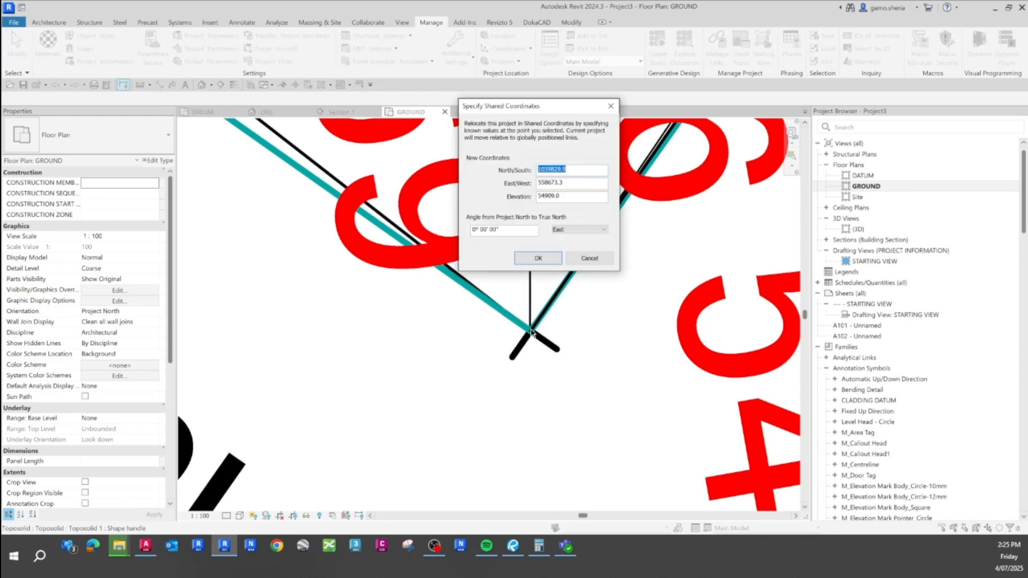
pyautogui.press('Escape')
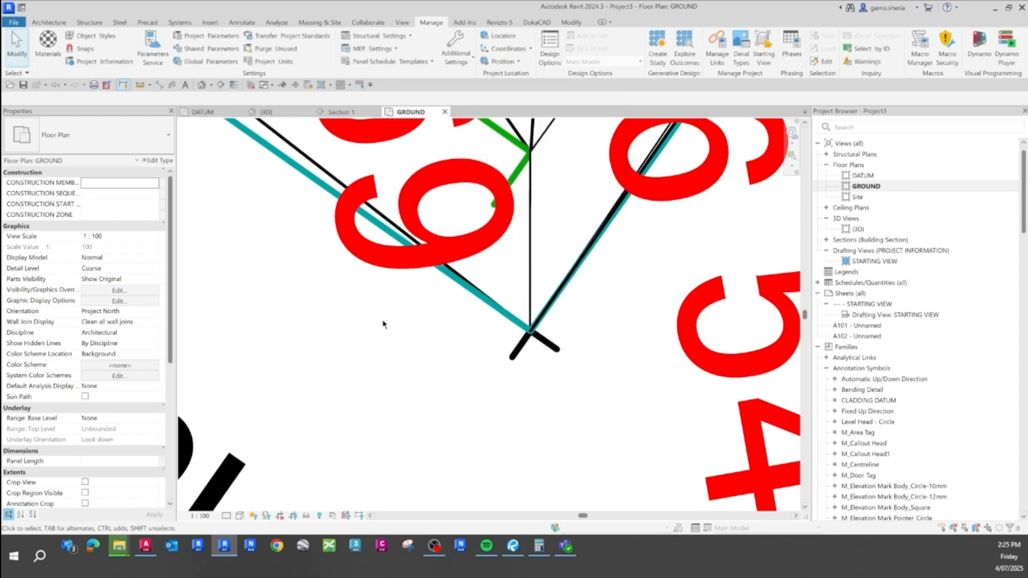
# - Examine the extent and orientation of the whole linked survey in the GROUND plan
pyautogui.scroll(-5, 469, 343)
pyautogui.scroll(-8, 477, 348)
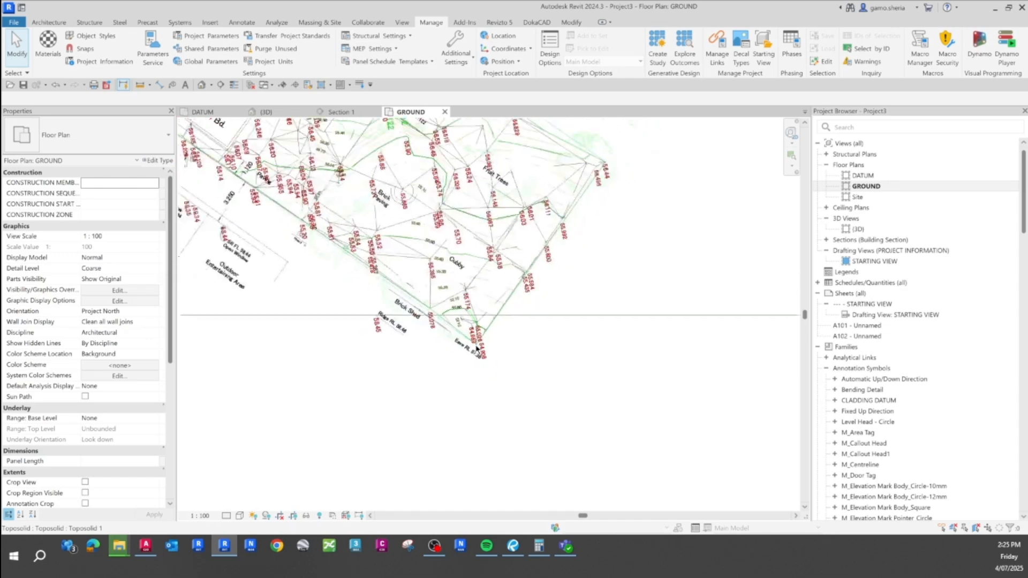
pyautogui.scroll(-2, 508, 351)
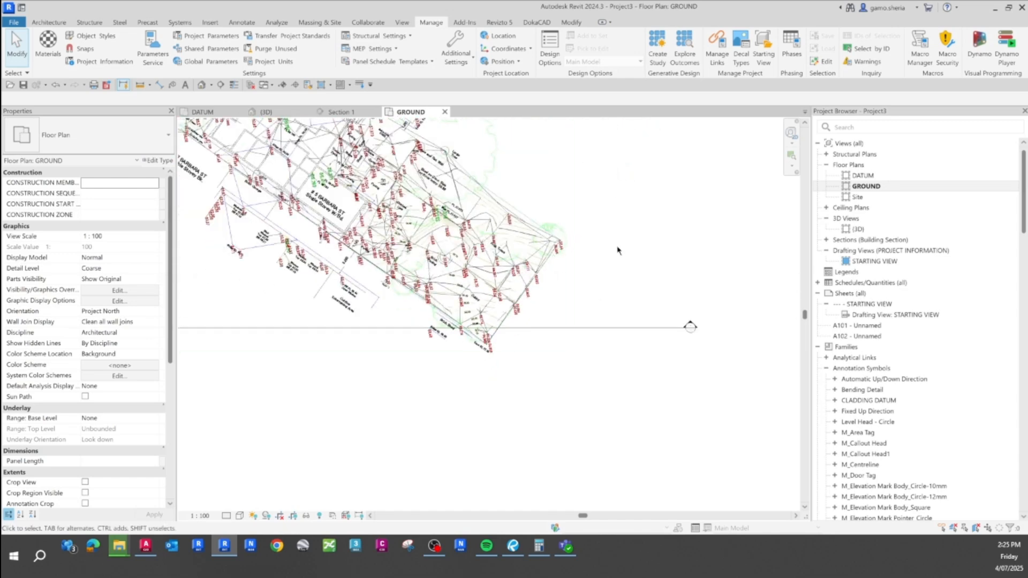
pyautogui.scroll(-4, 550, 362)
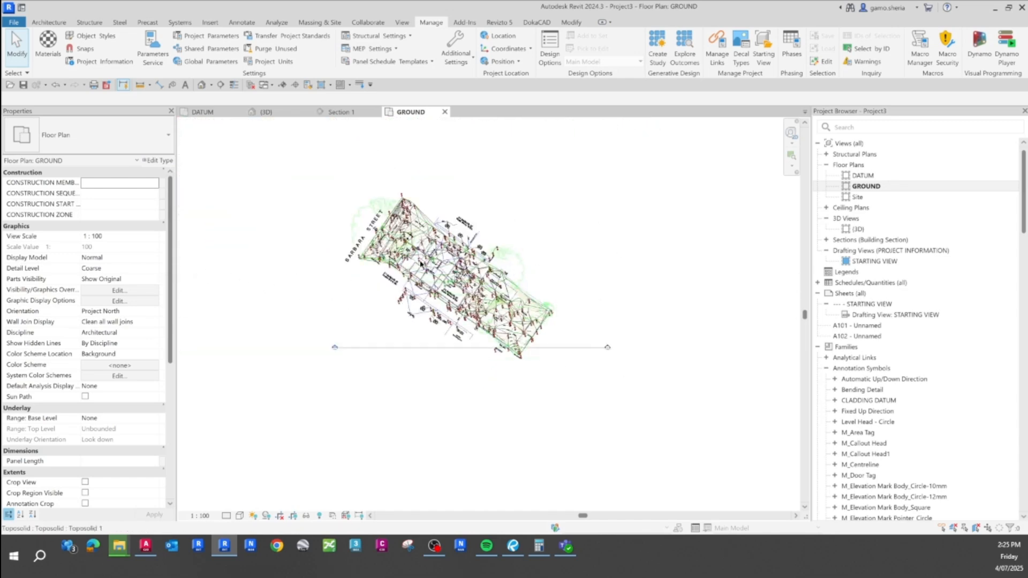
pyautogui.scroll(2, 430, 249)
pyautogui.scroll(2, 428, 263)
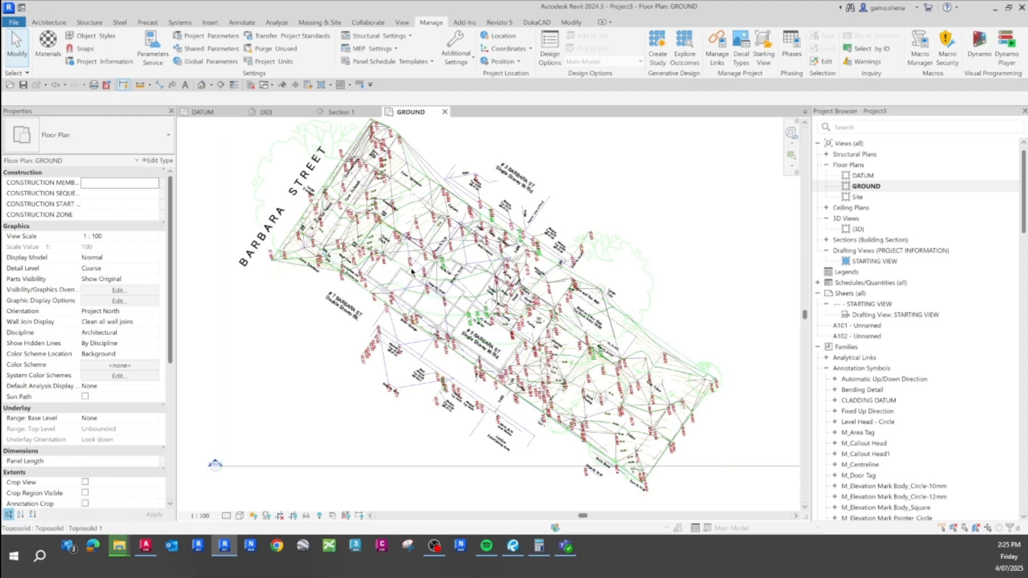
pyautogui.scroll(-1, 411, 271)
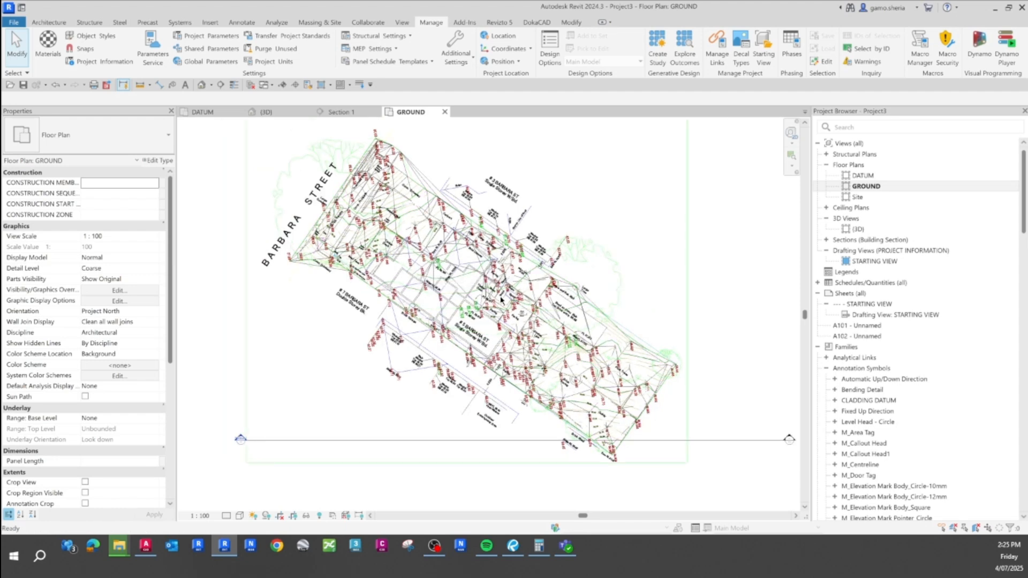
pyautogui.scroll(-1, 431, 340)
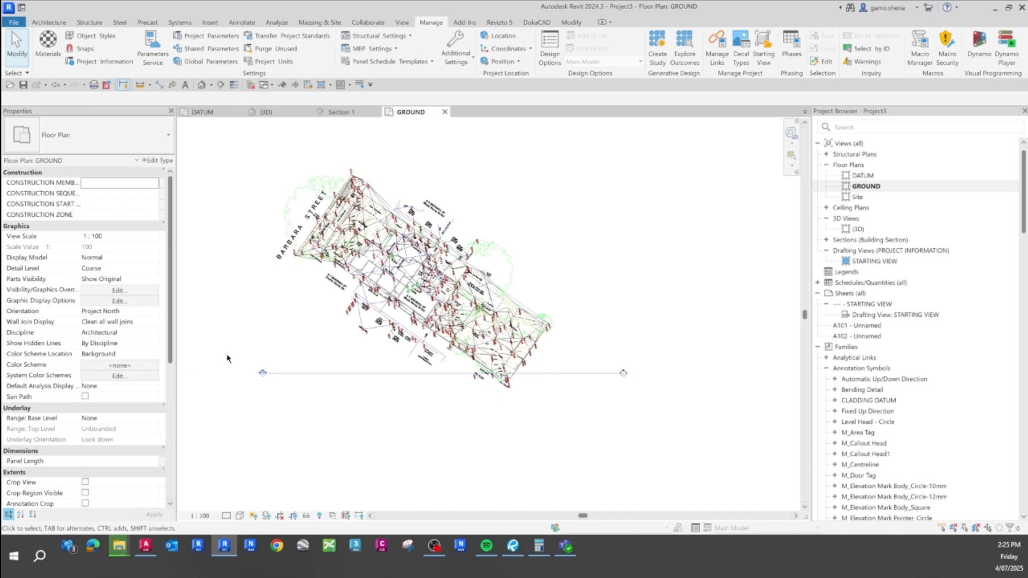
pyautogui.moveTo(316, 343); pyautogui.dragTo(325, 353, button='middle')
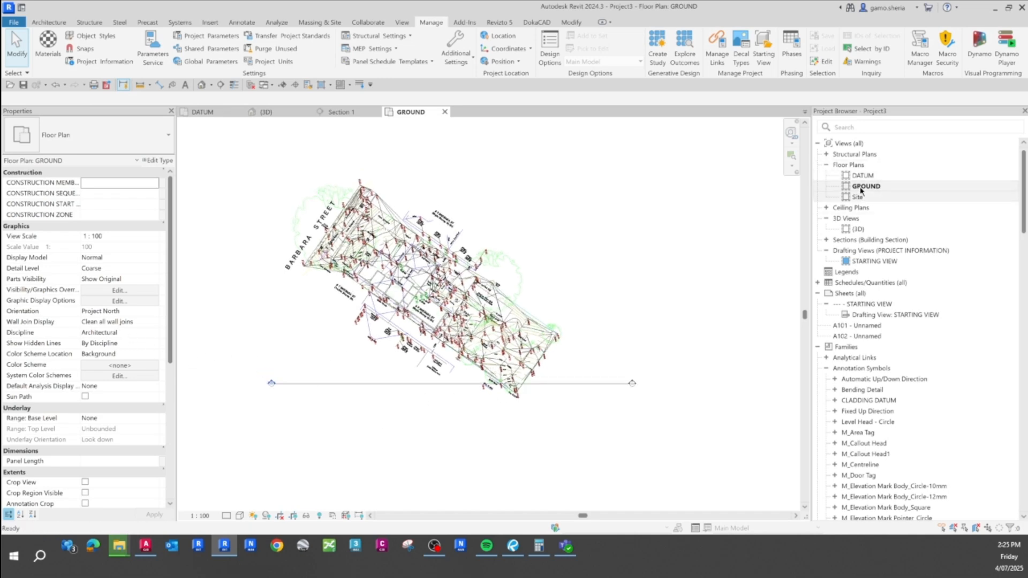
# - Open the DATUM floor plan and turn off the Topography and Toposolid categories in its Visibility/Graphic Overrides
pyautogui.doubleClick(864, 175)
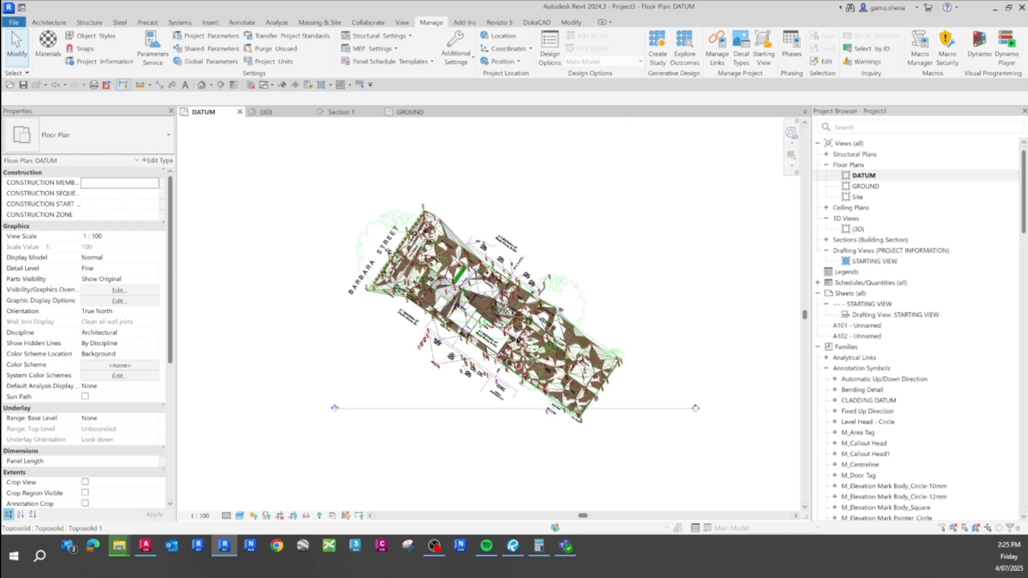
pyautogui.press('v')
pyautogui.press('g')
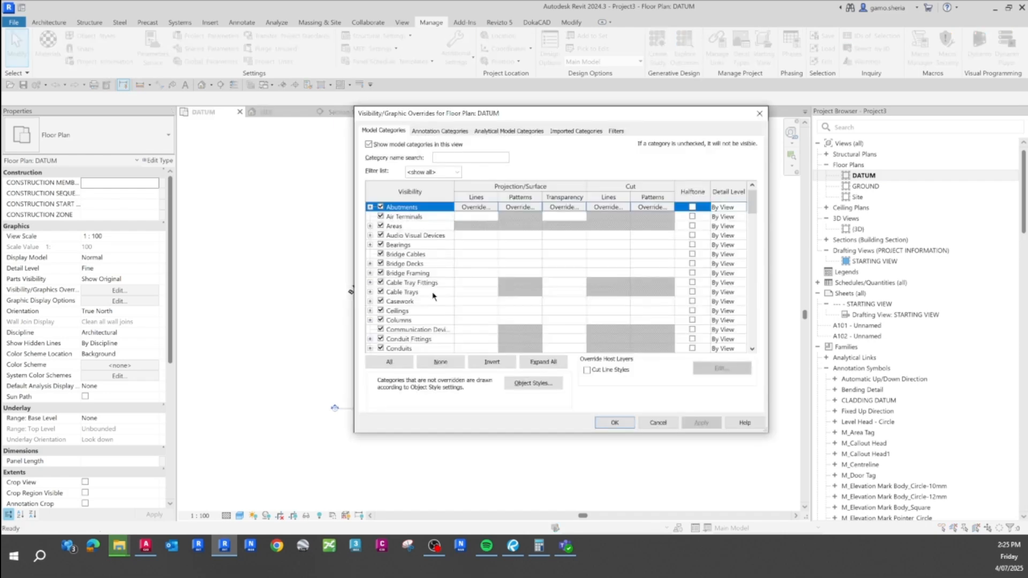
pyautogui.scroll(-9, 380, 300)
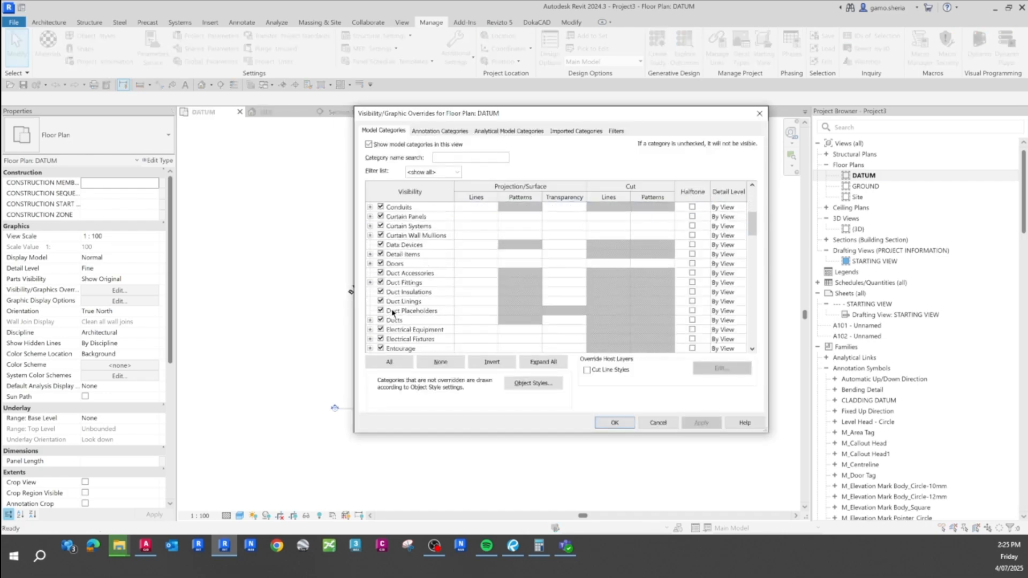
pyautogui.scroll(-12, 394, 317)
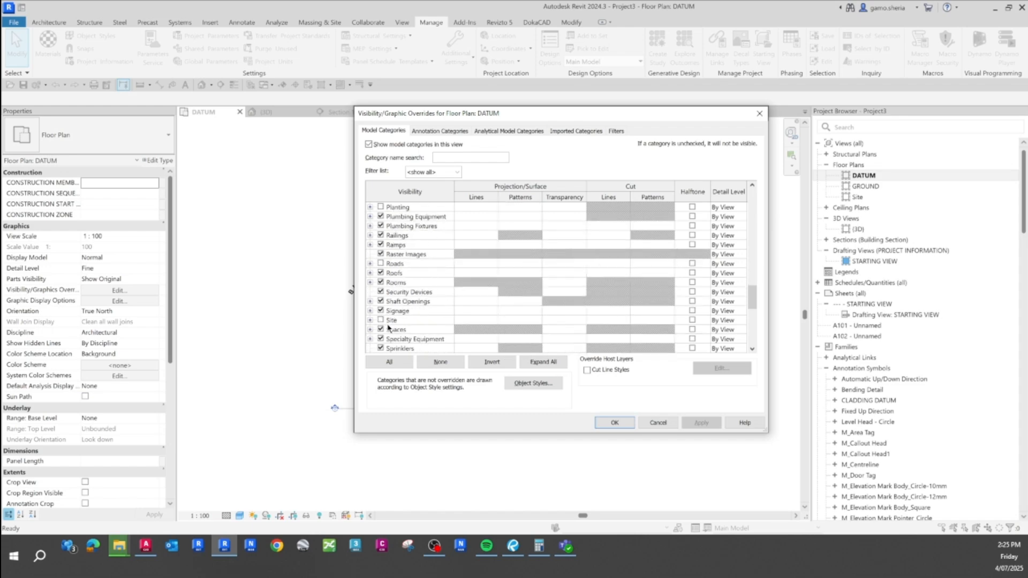
pyautogui.scroll(-6, 387, 327)
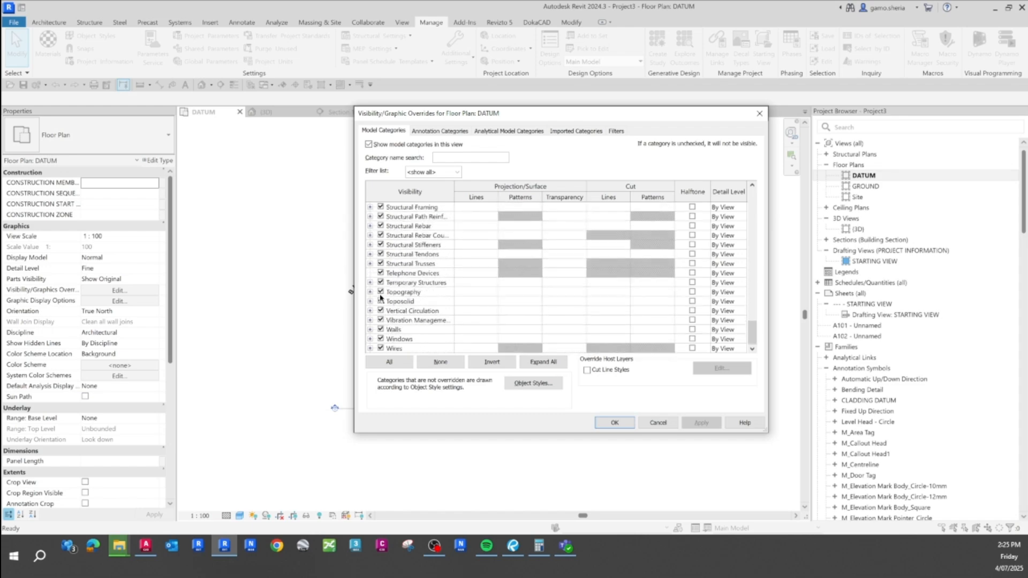
pyautogui.click(380, 292)
pyautogui.click(381, 301)
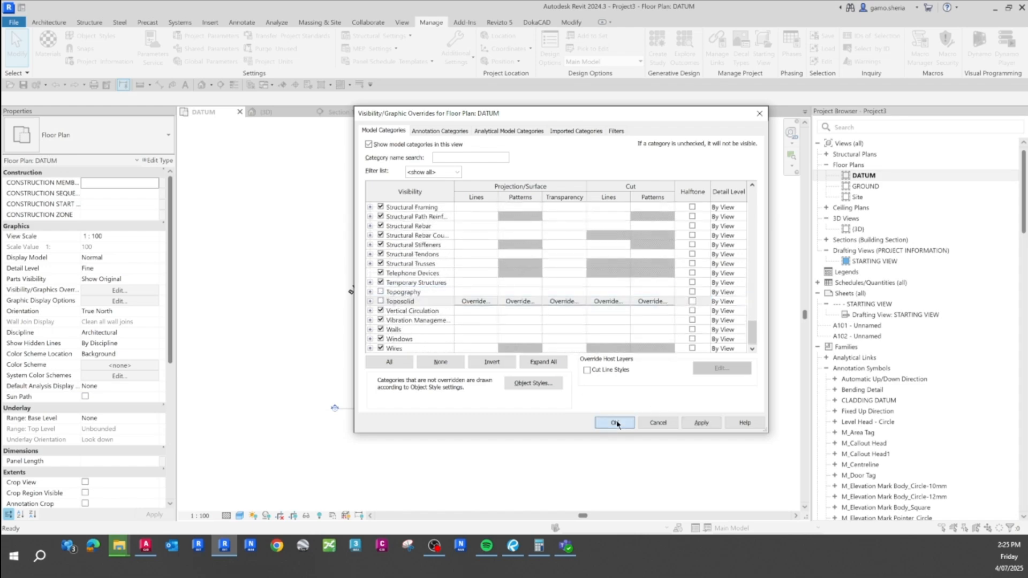
pyautogui.click(615, 423)
pyautogui.scroll(5, 473, 349)
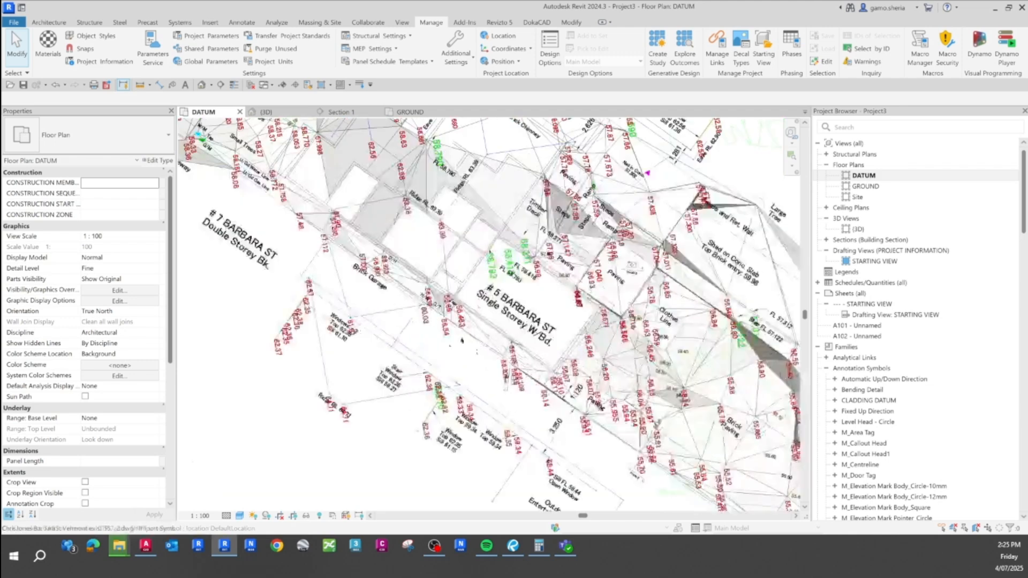
pyautogui.scroll(-4, 449, 349)
pyautogui.scroll(-2, 449, 349)
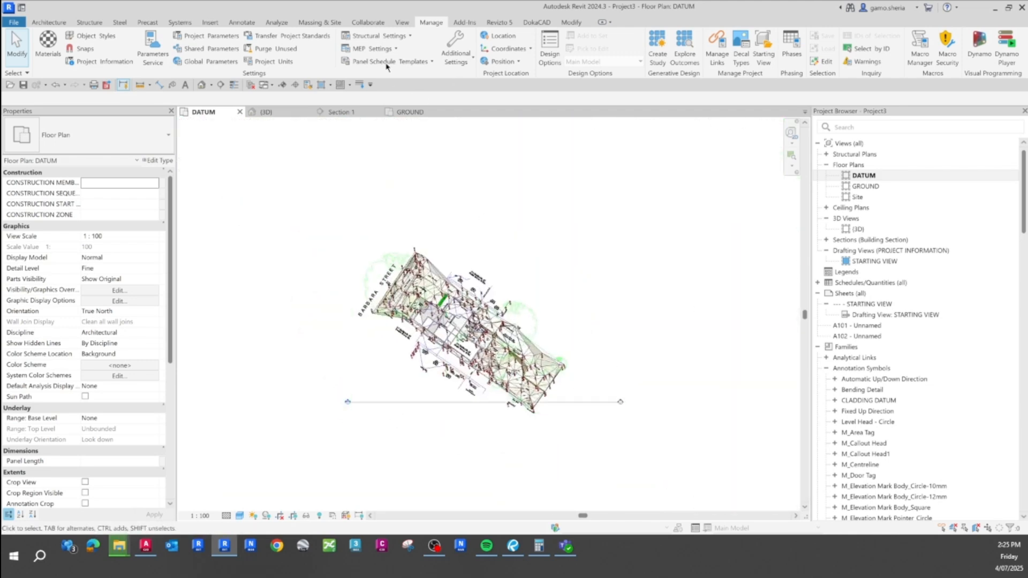
# - Draw a rectangular scope box around the whole survey in the DATUM plan
pyautogui.click(402, 23)
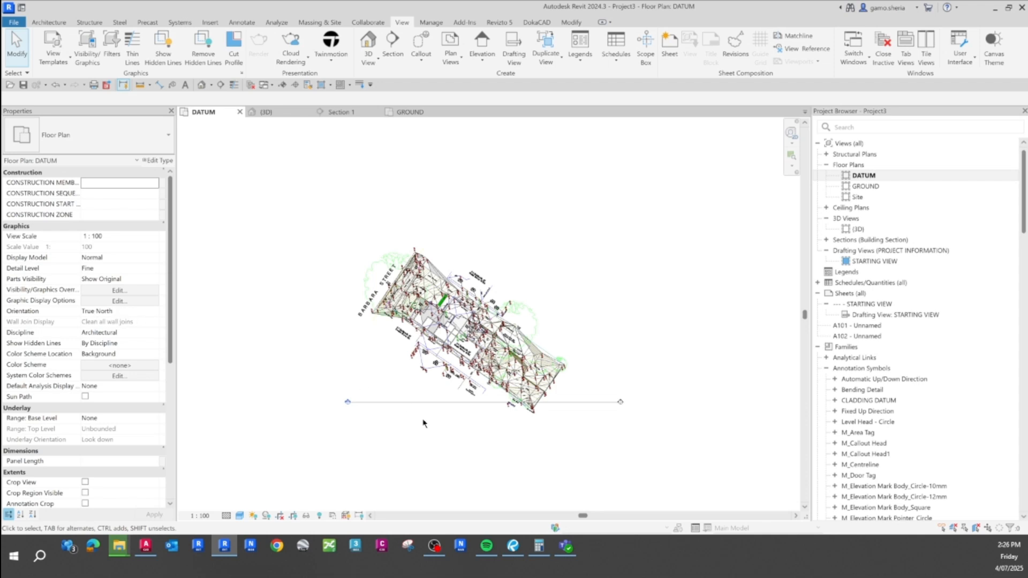
pyautogui.scroll(2, 361, 432)
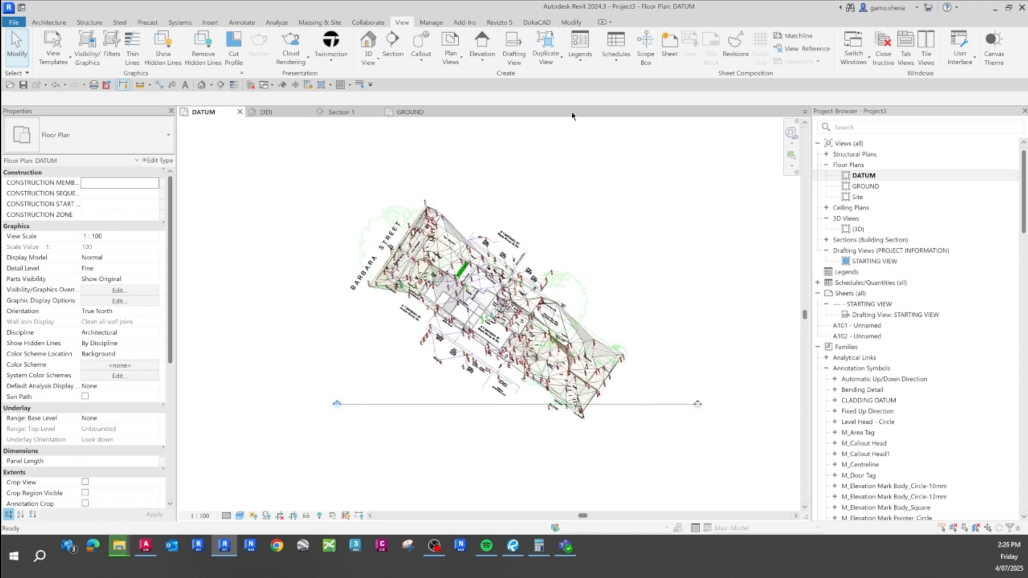
pyautogui.click(646, 48)
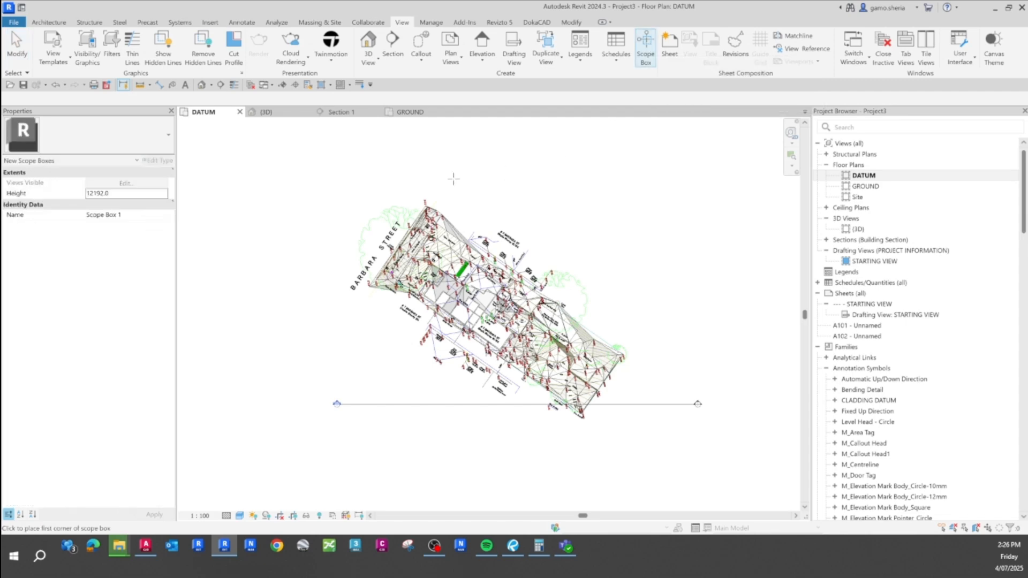
pyautogui.click(325, 161)
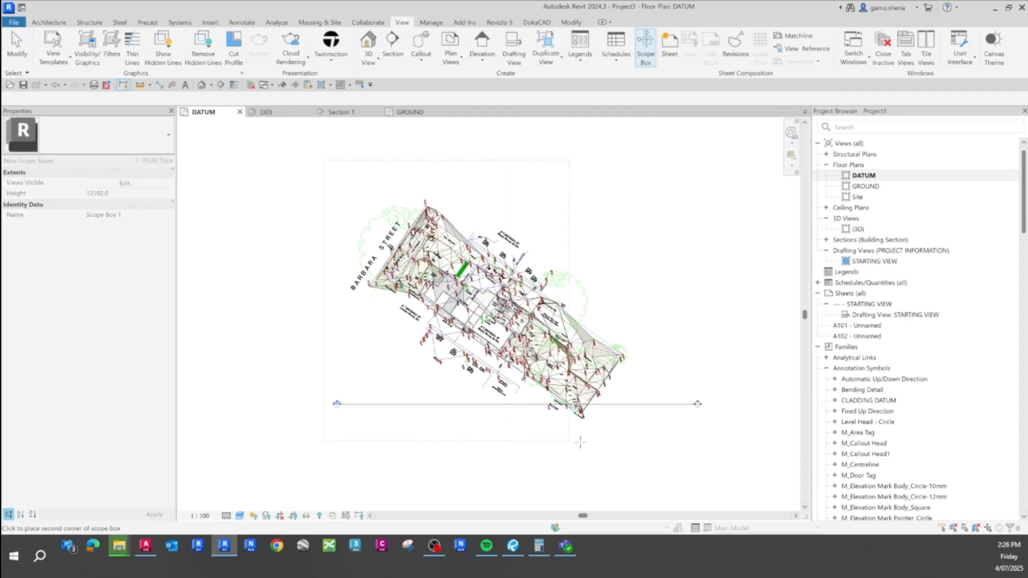
pyautogui.click(648, 429)
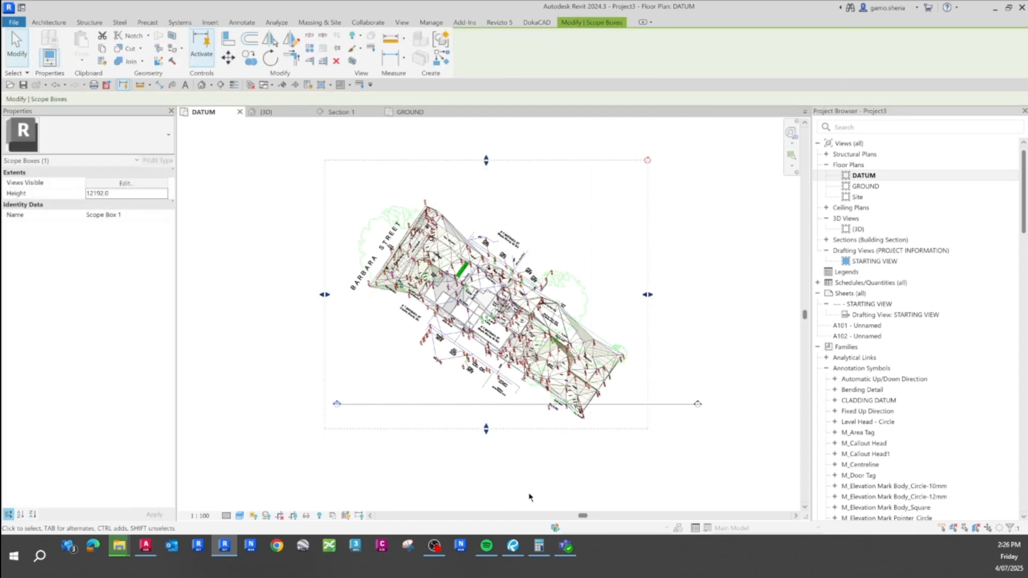
# - Rotate the scope box so that its edges run parallel to the long side boundary of the site
pyautogui.scroll(5, 484, 414)
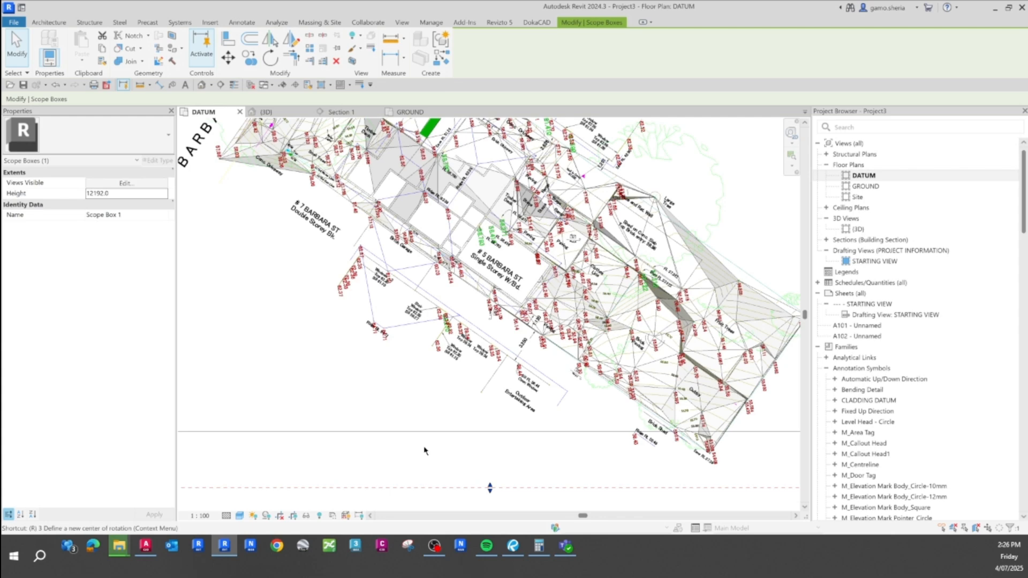
pyautogui.press('r')
pyautogui.press('o')
pyautogui.click(268, 99)
pyautogui.click(418, 286)
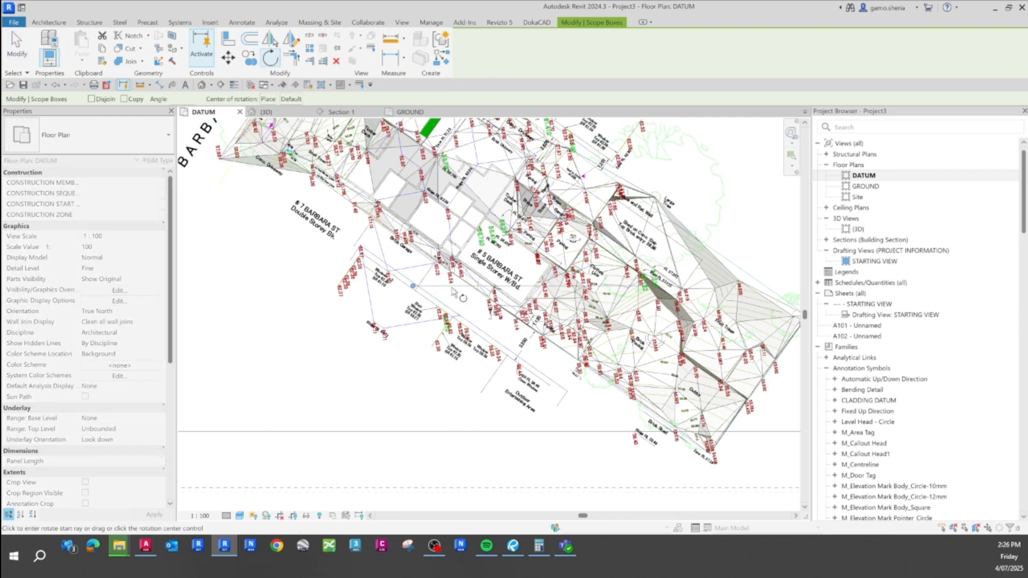
pyautogui.scroll(5, 453, 292)
pyautogui.click(462, 290)
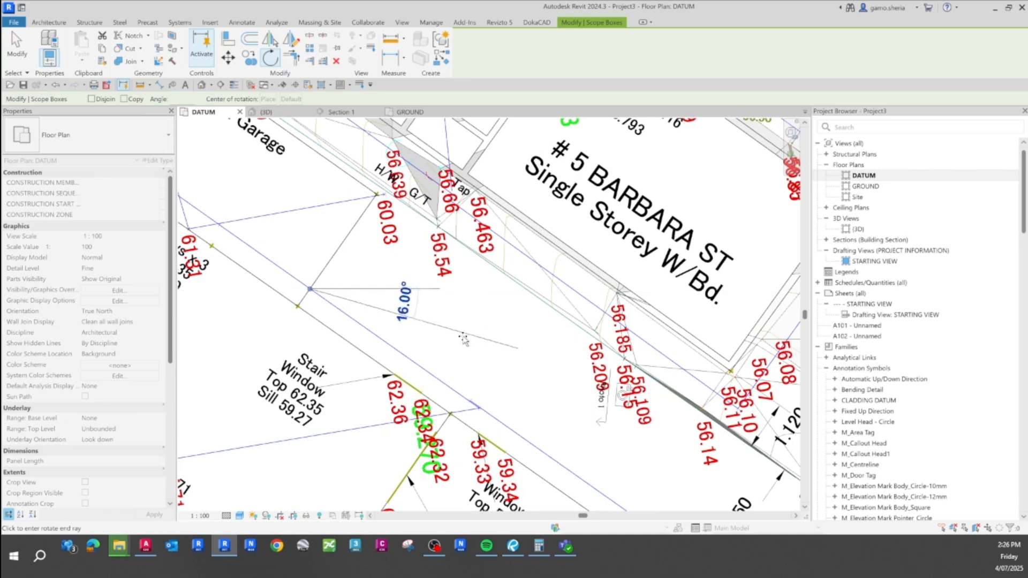
pyautogui.click(454, 390)
pyautogui.scroll(-8, 456, 382)
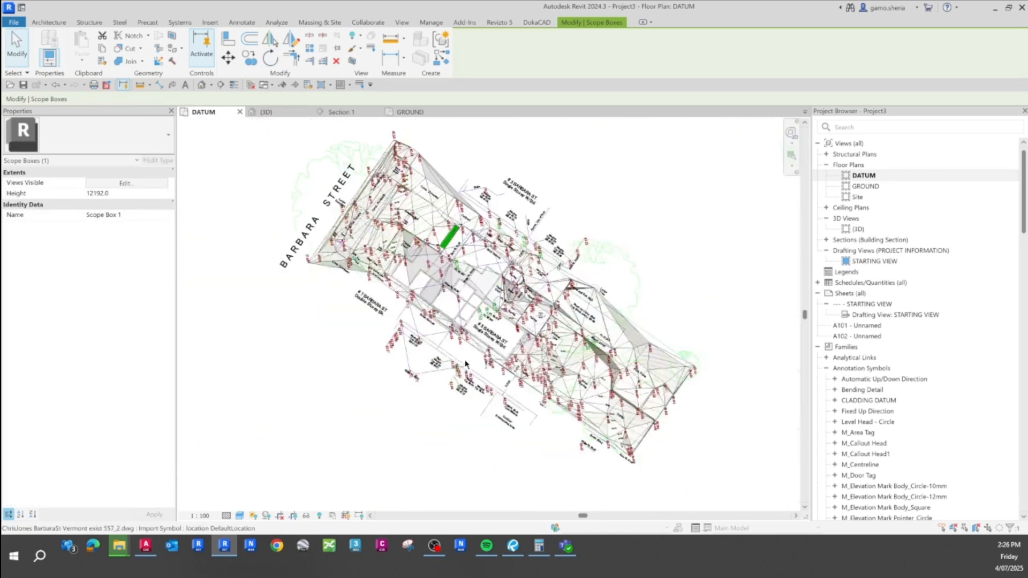
pyautogui.scroll(1, 459, 373)
pyautogui.press('Escape')
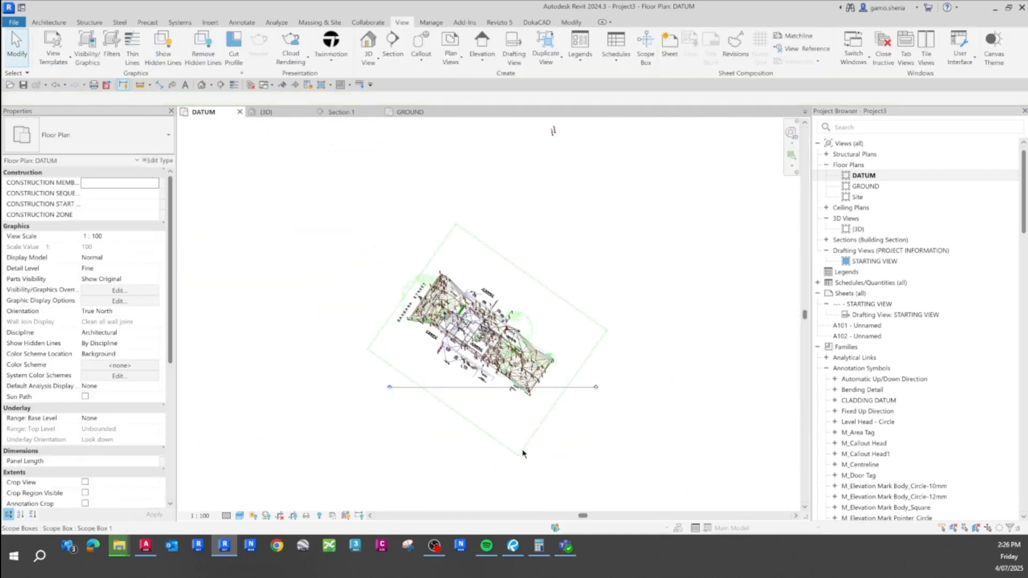
# - Adjust the rotated scope box's two end edges and its north-east edge to fit around the survey, including the street name
pyautogui.click(468, 422)
pyautogui.scroll(3, 468, 422)
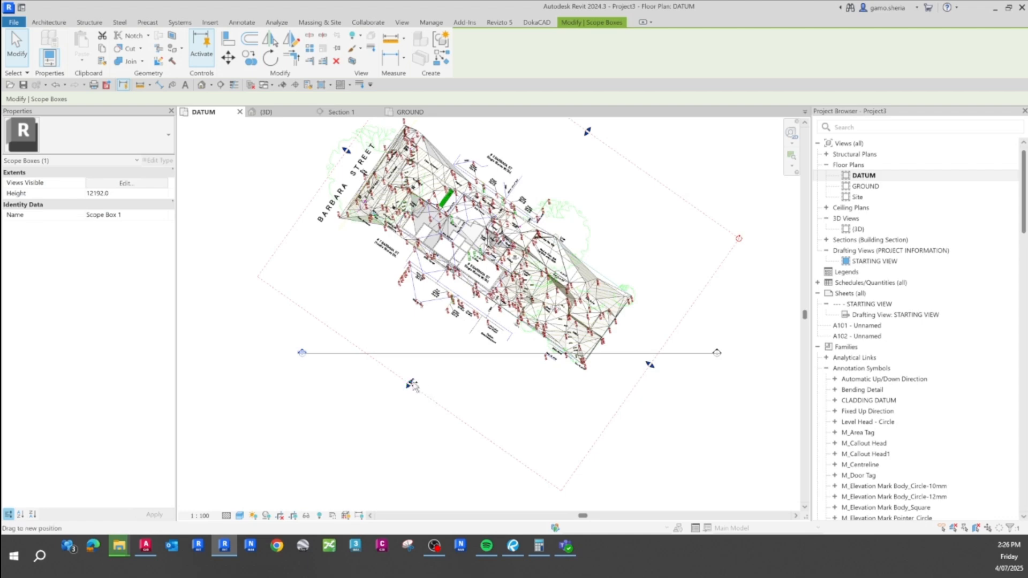
pyautogui.scroll(-2, 441, 348)
pyautogui.scroll(2, 571, 197)
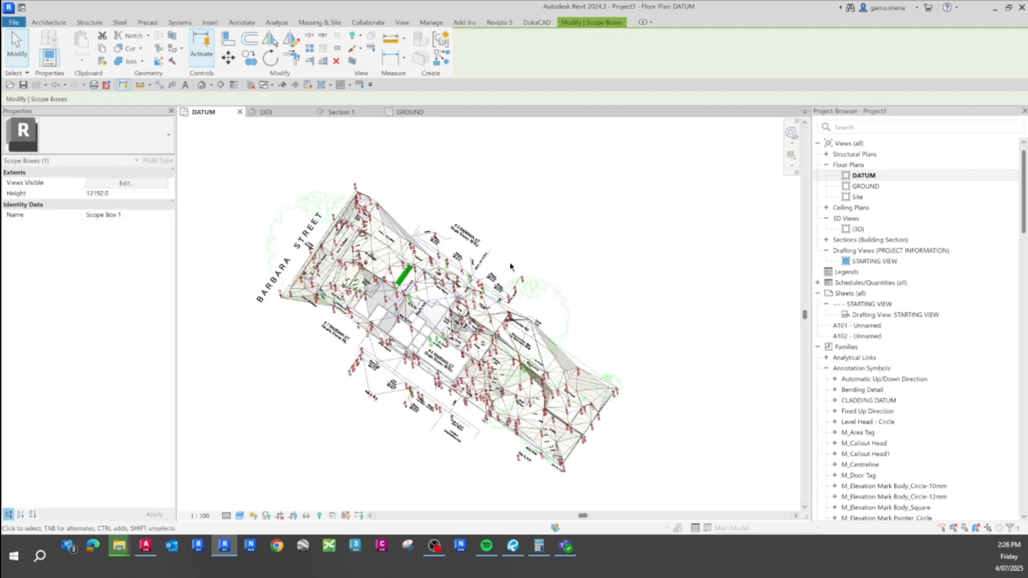
pyautogui.moveTo(570, 197); pyautogui.dragTo(525, 242)
pyautogui.moveTo(288, 223); pyautogui.dragTo(264, 207)
pyautogui.moveTo(642, 474); pyautogui.dragTo(630, 466)
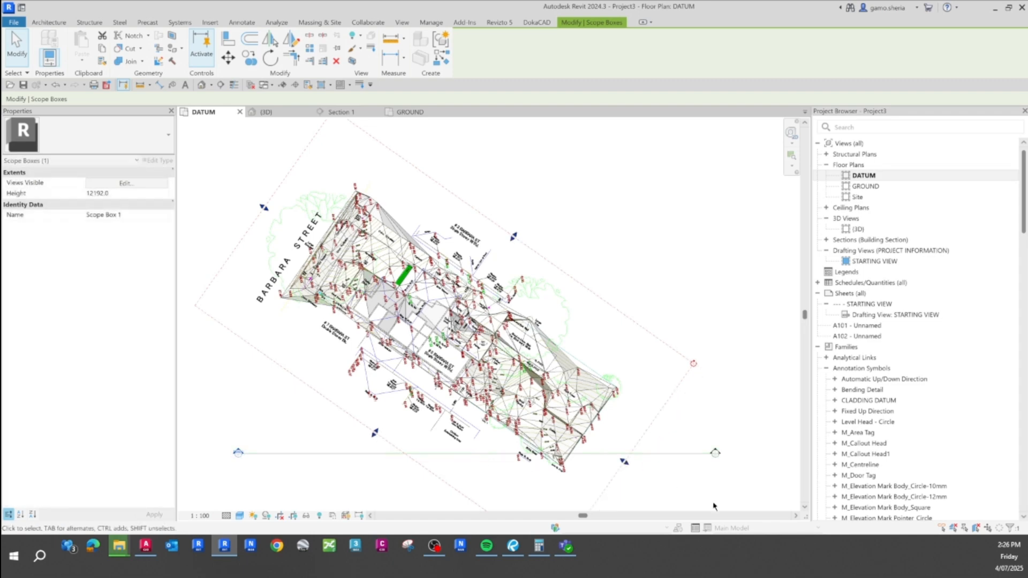
# - Rename the scope box as PLAN
pyautogui.click(142, 214)
pyautogui.write('P')
pyautogui.click(205, 387)
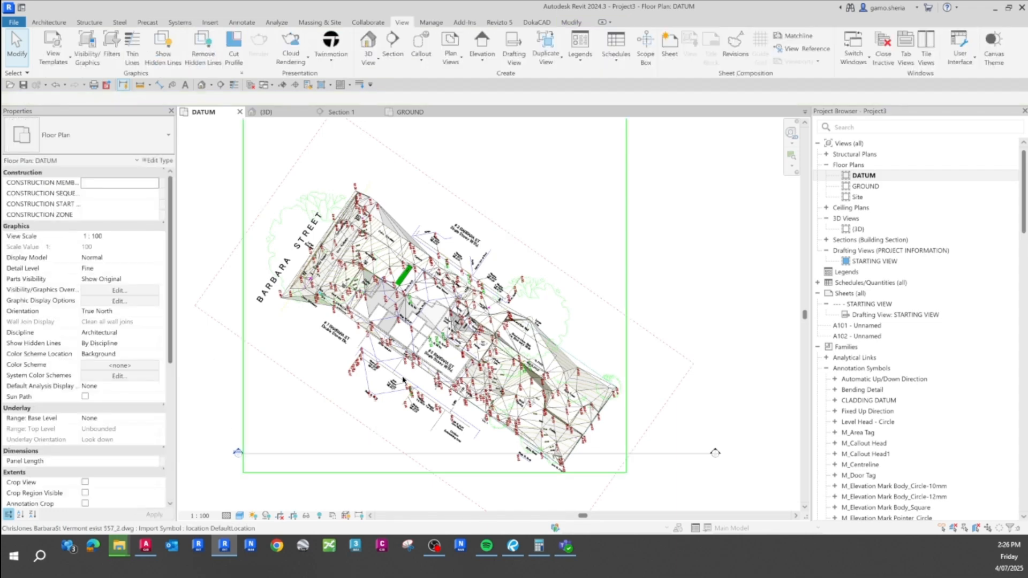
# - Open the GROUND floor plan, assign the scope box PLAN to it, and hide the view's crop region
pyautogui.doubleClick(866, 187)
pyautogui.scroll(-2, 465, 389)
pyautogui.scroll(1, 426, 321)
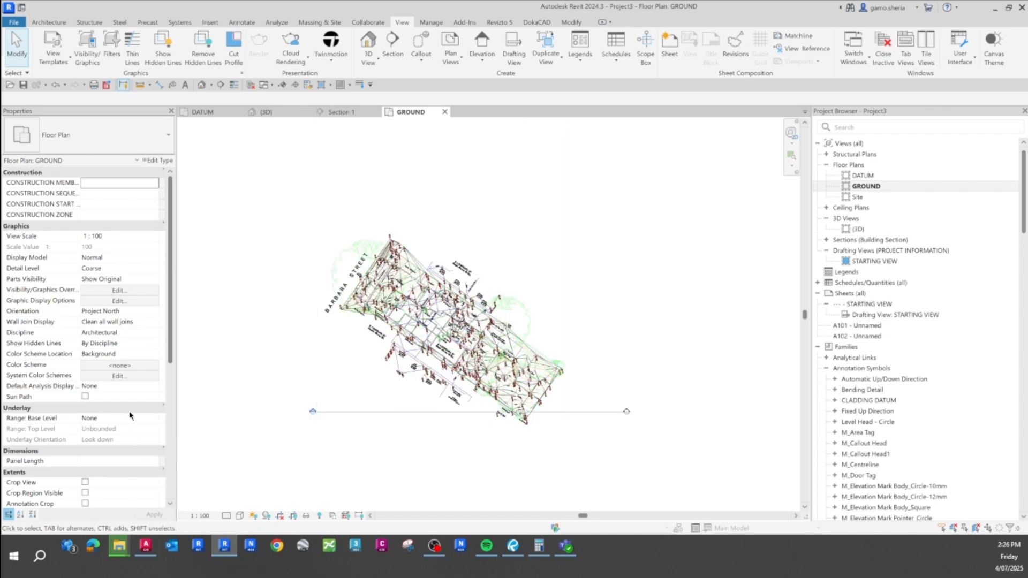
pyautogui.scroll(-4, 107, 400)
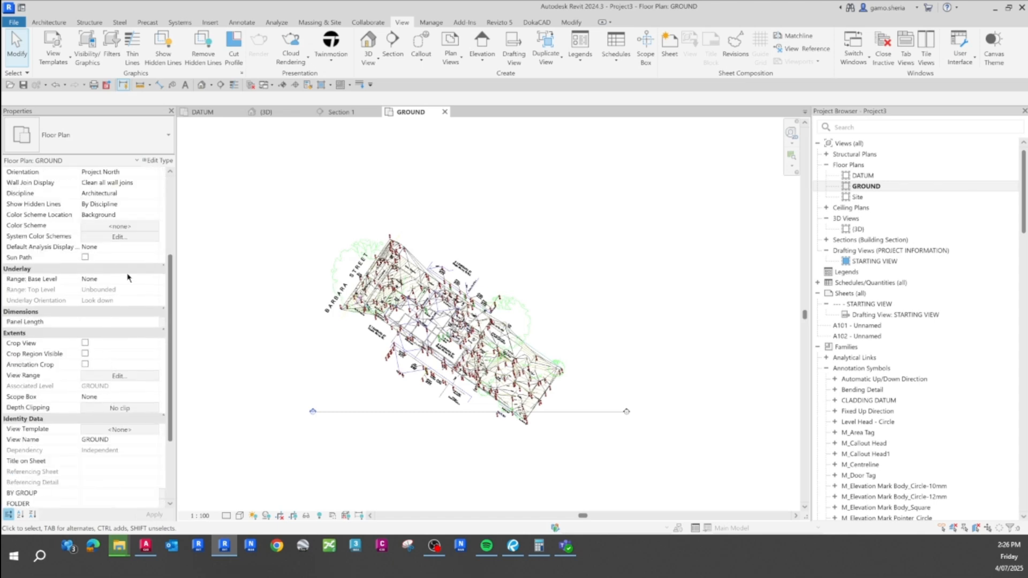
pyautogui.scroll(-2, 131, 294)
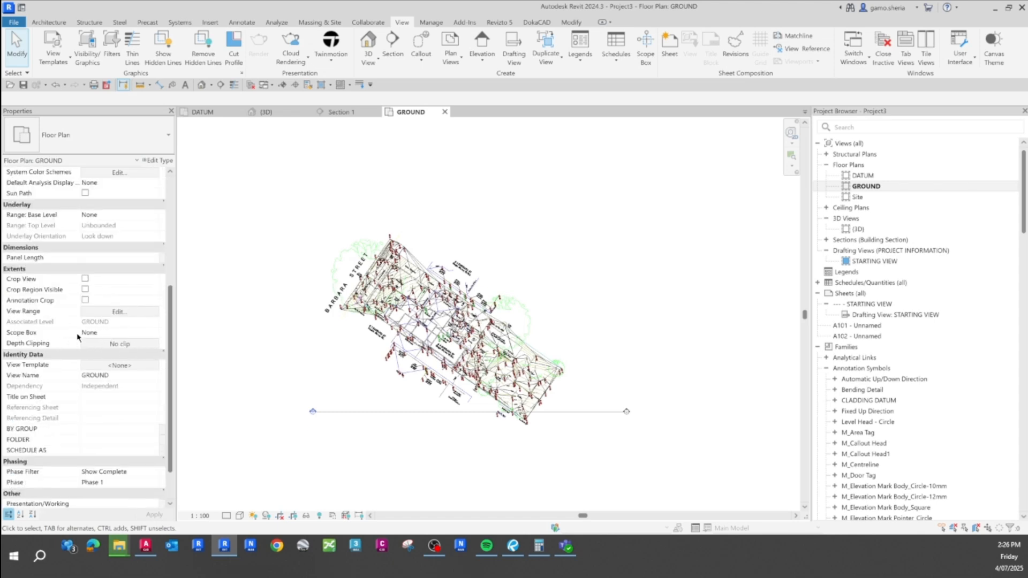
pyautogui.click(155, 335)
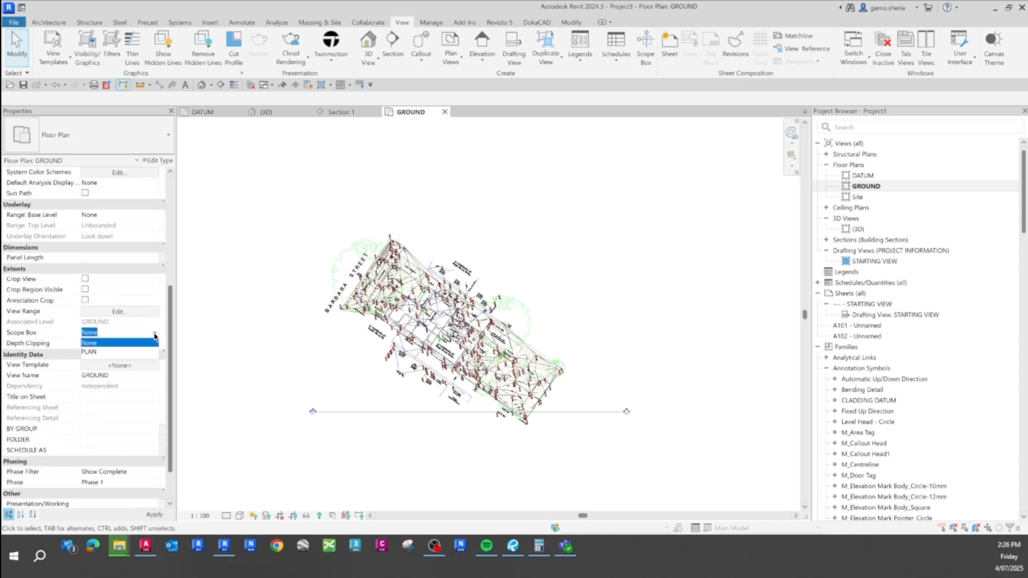
pyautogui.click(89, 352)
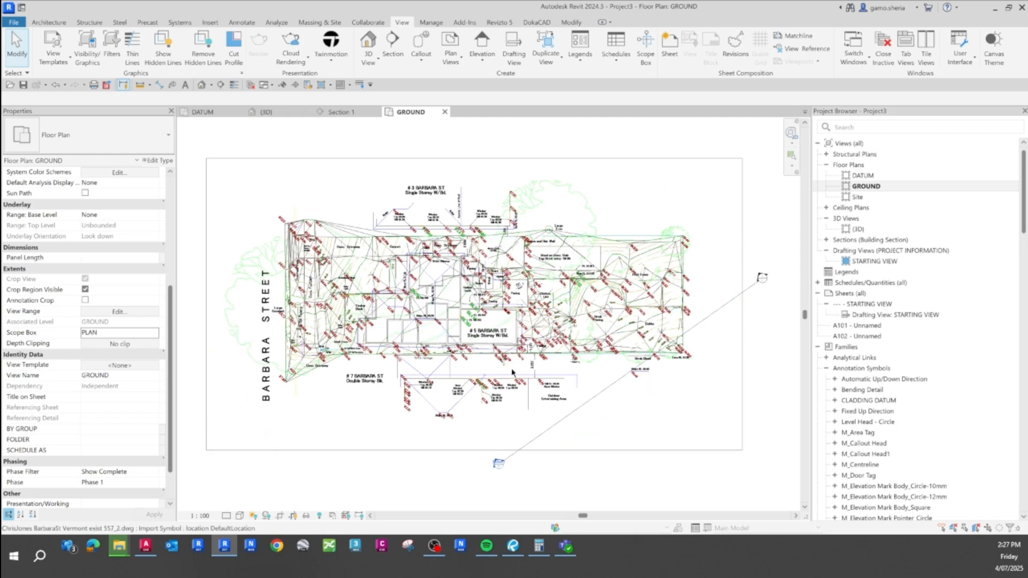
pyautogui.click(294, 517)
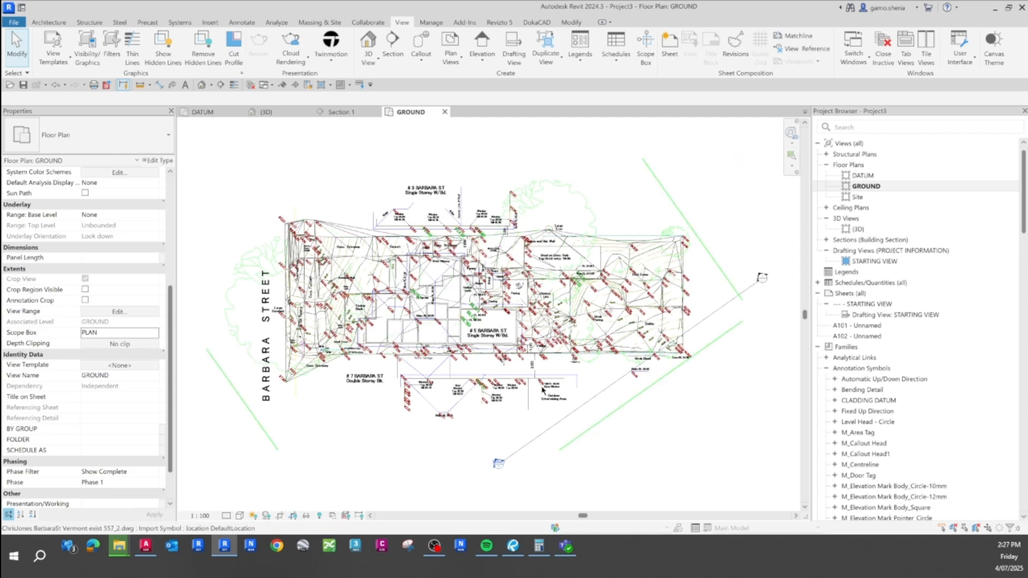
# - Delete the building section line that runs diagonally past the survey in the GROUND plan
pyautogui.scroll(-2, 514, 435)
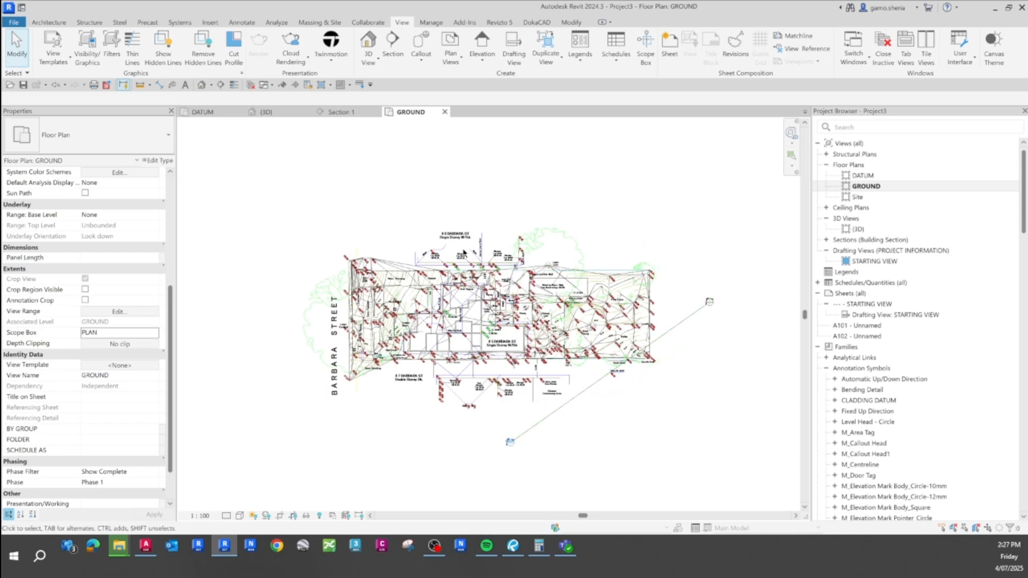
pyautogui.click(568, 407)
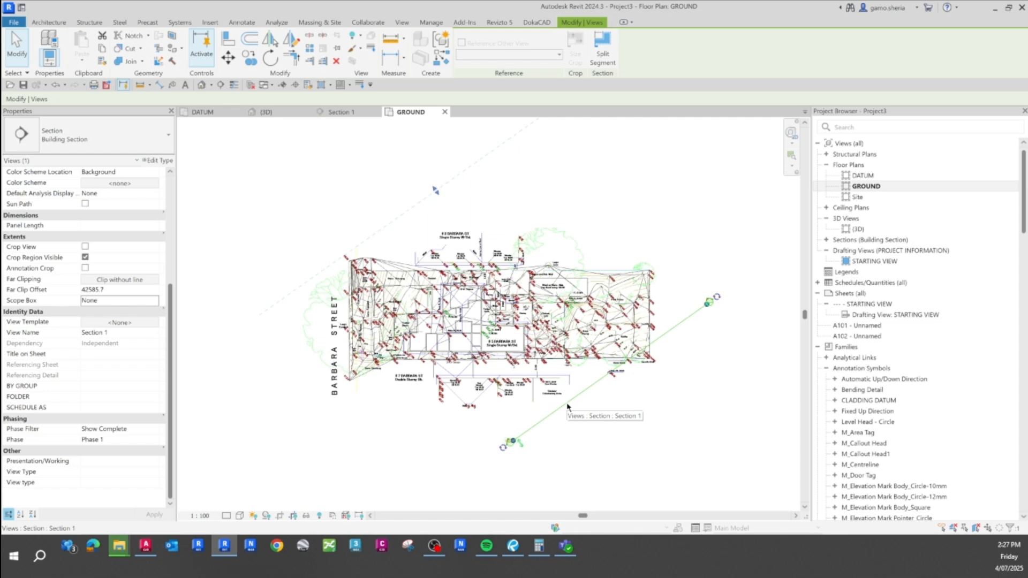
pyautogui.press('Delete')
pyautogui.click(555, 309)
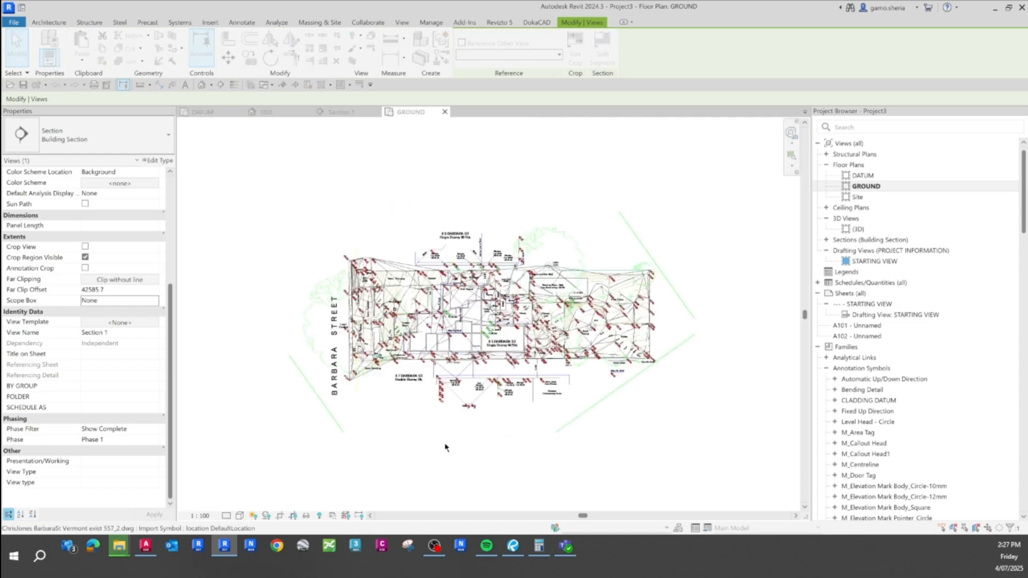
pyautogui.scroll(3, 479, 407)
pyautogui.scroll(-4, 482, 407)
pyautogui.scroll(2, 529, 402)
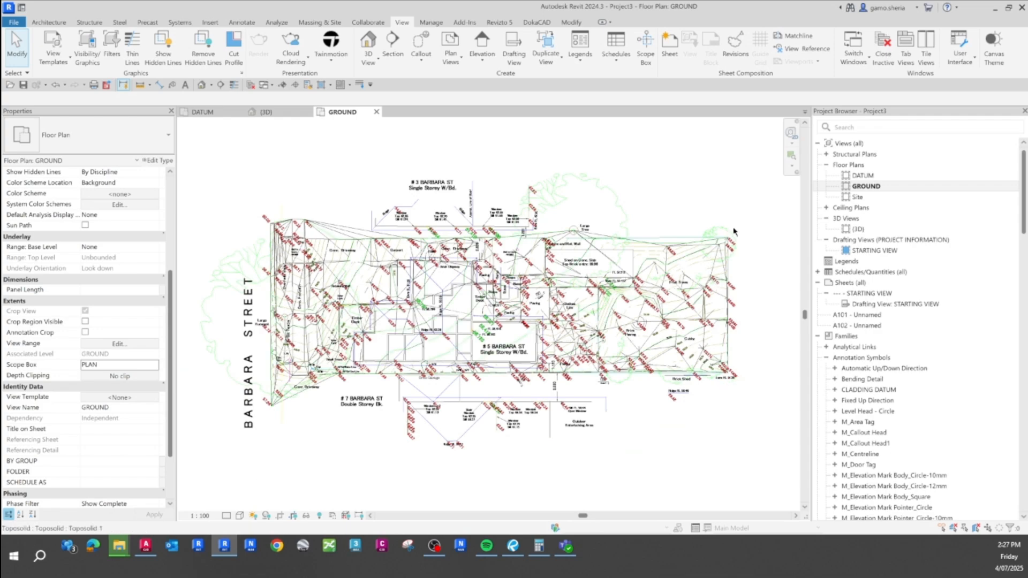
pyautogui.scroll(5, 695, 231)
pyautogui.scroll(-6, 695, 231)
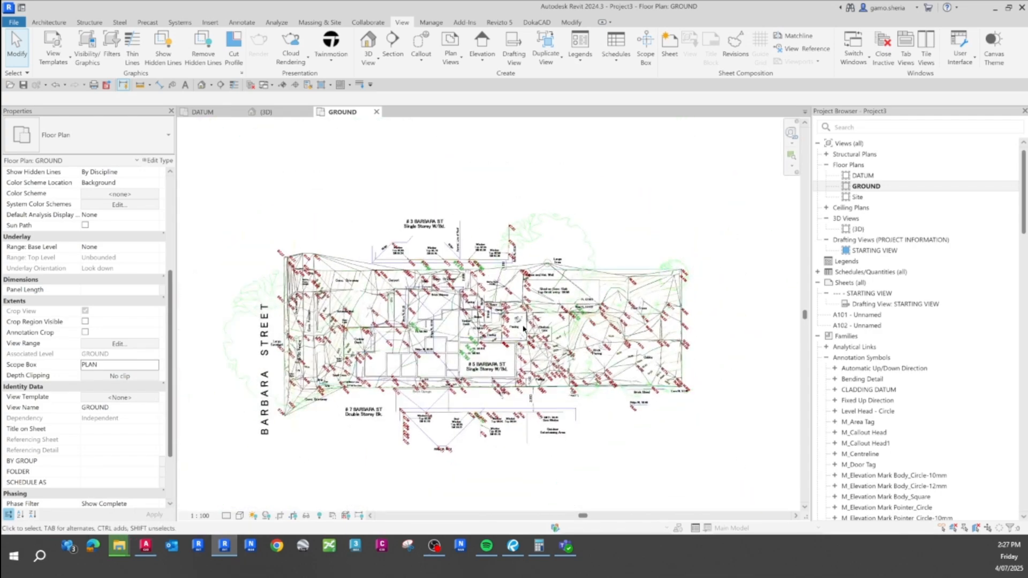
pyautogui.scroll(1, 524, 329)
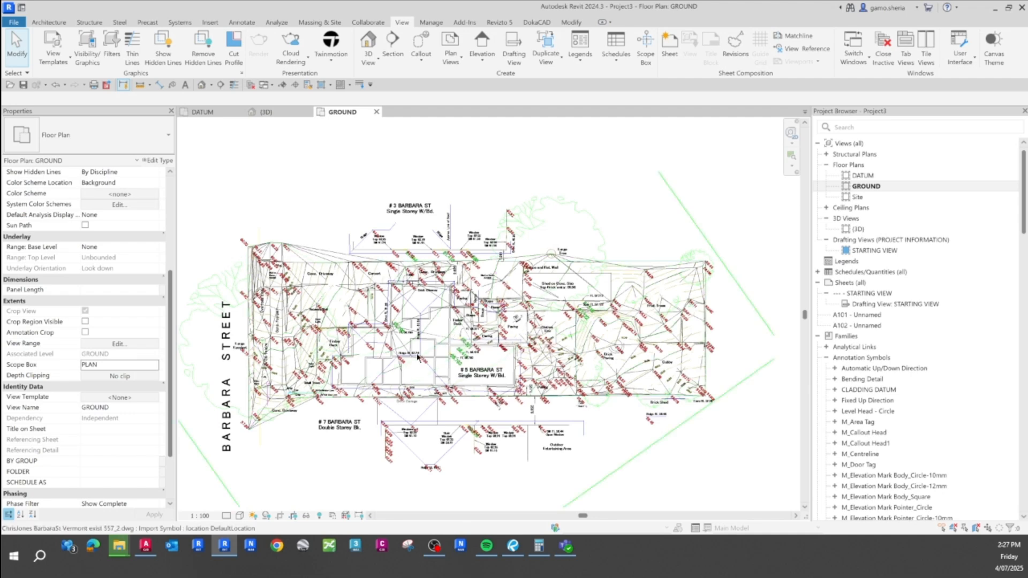
pyautogui.scroll(-2, 554, 434)
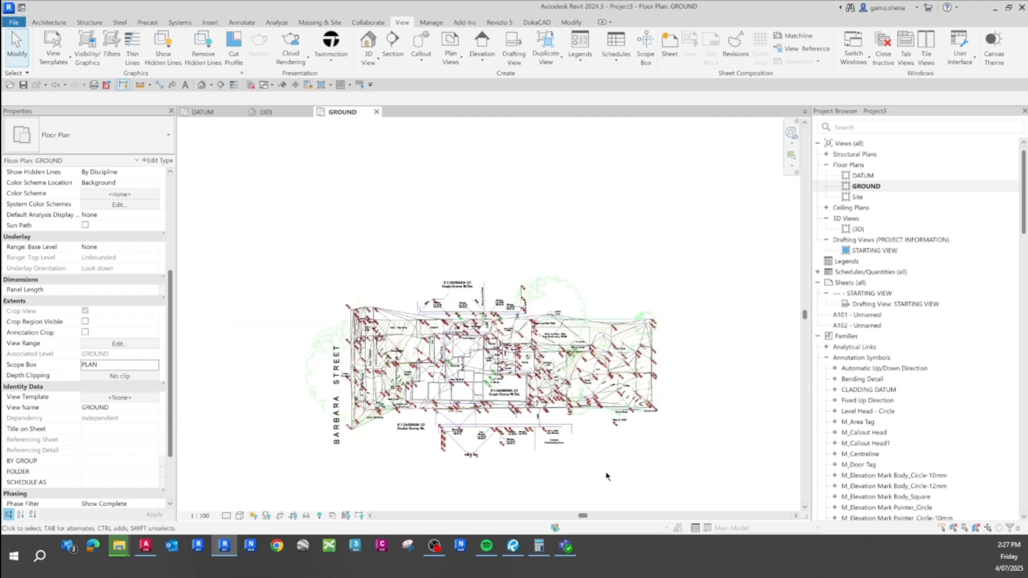
pyautogui.moveTo(641, 468); pyautogui.dragTo(386, 160)
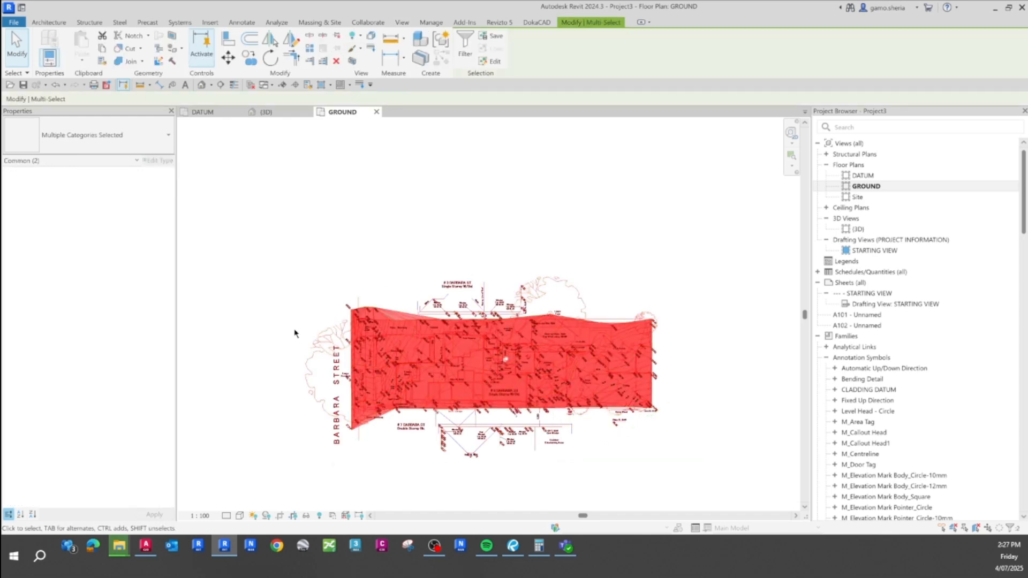
pyautogui.click(260, 442)
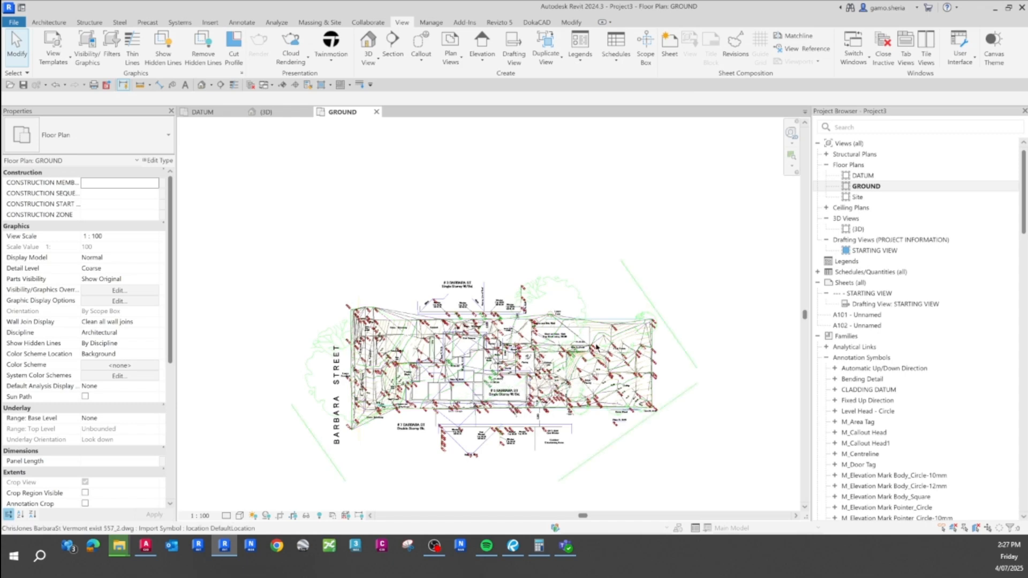
# - In the GROUND plan's visibility overrides, switch off the Topography and Toposolid model categories
pyautogui.press('v')
pyautogui.press('g')
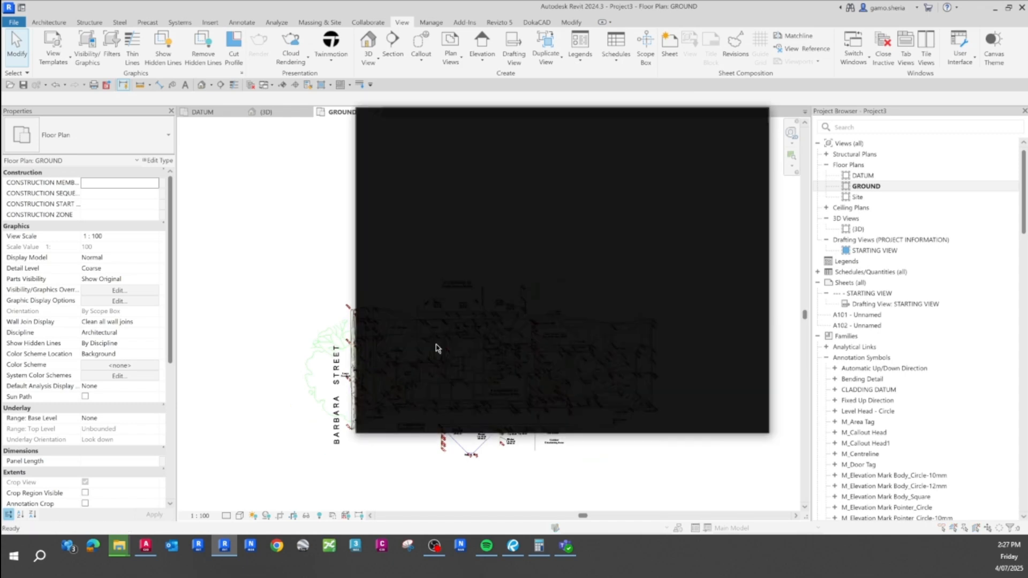
pyautogui.moveTo(751, 205); pyautogui.dragTo(757, 341)
pyautogui.click(381, 291)
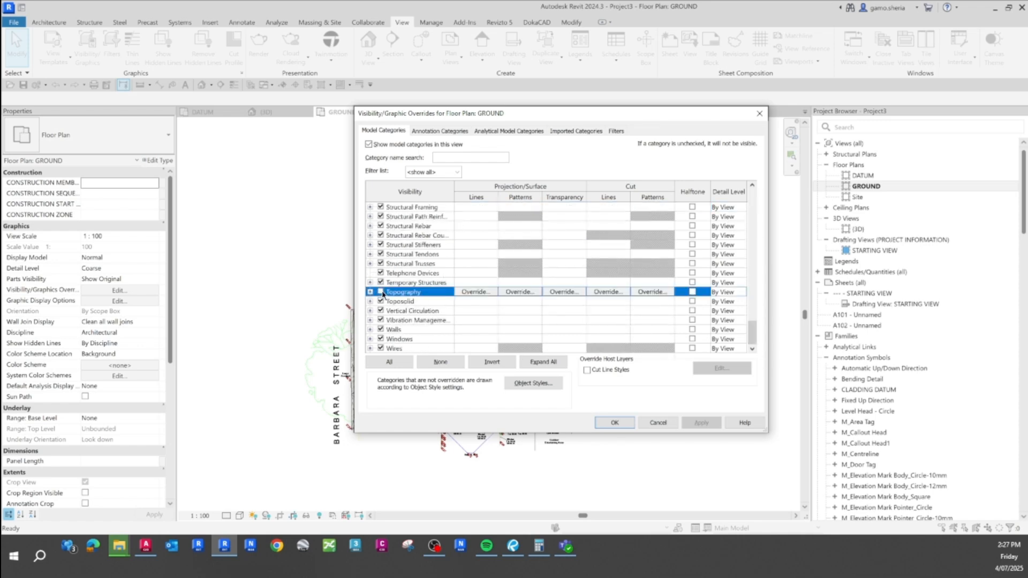
pyautogui.click(381, 301)
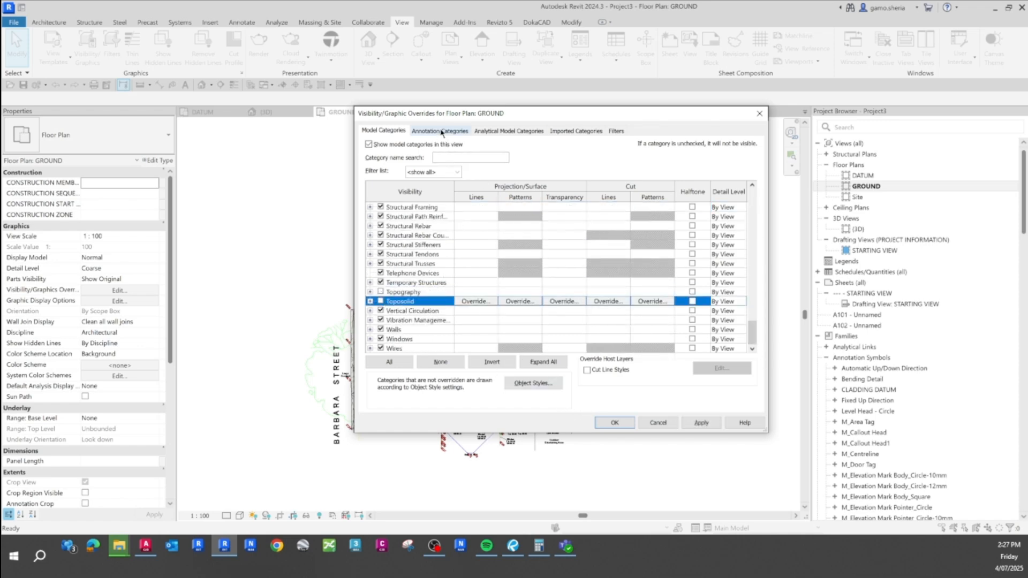
# - Expand the linked survey DWG among the imported categories, widen the layer name column, and switch off all of its layers
pyautogui.click(577, 131)
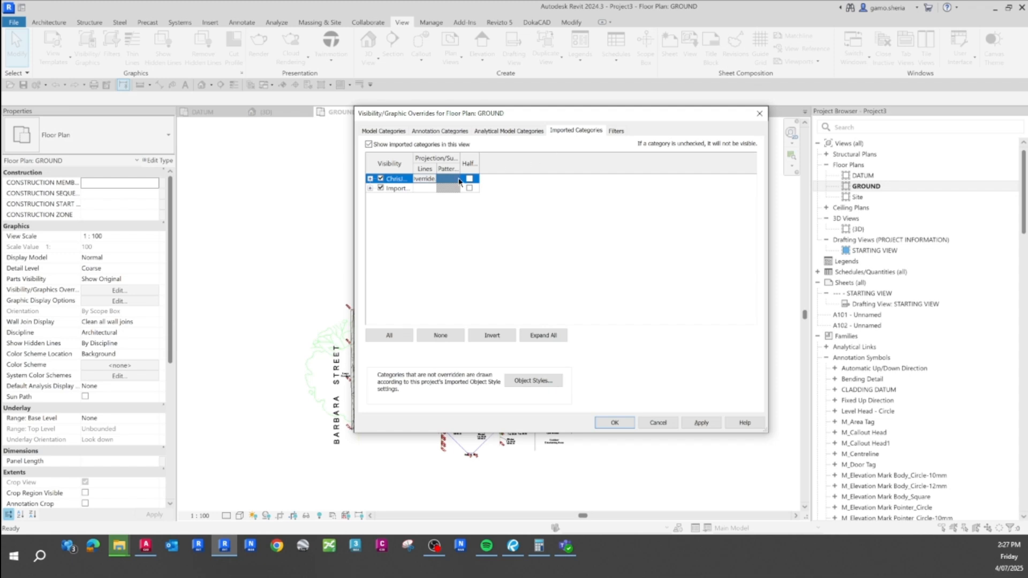
pyautogui.click(370, 179)
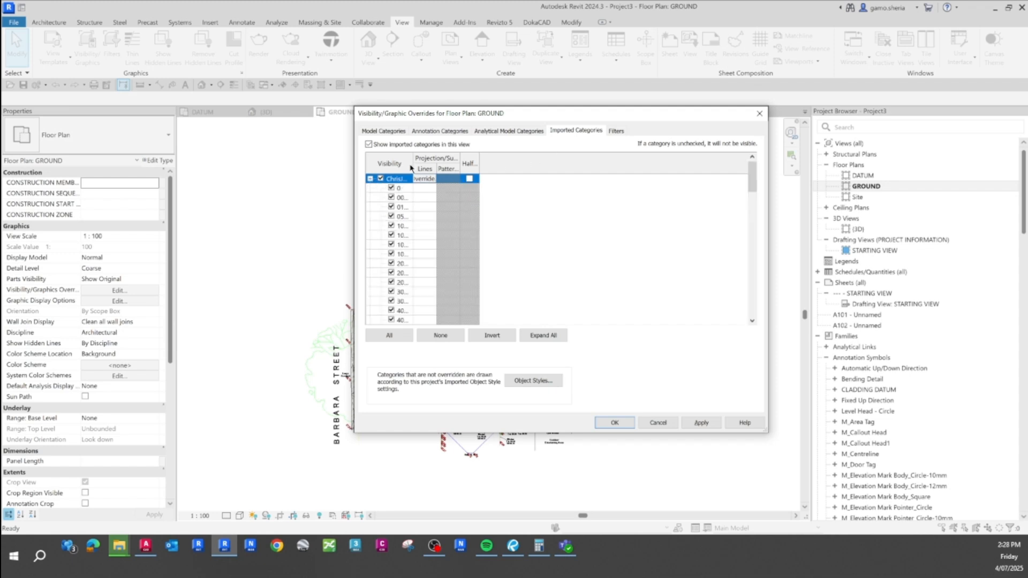
pyautogui.moveTo(413, 163); pyautogui.dragTo(611, 164)
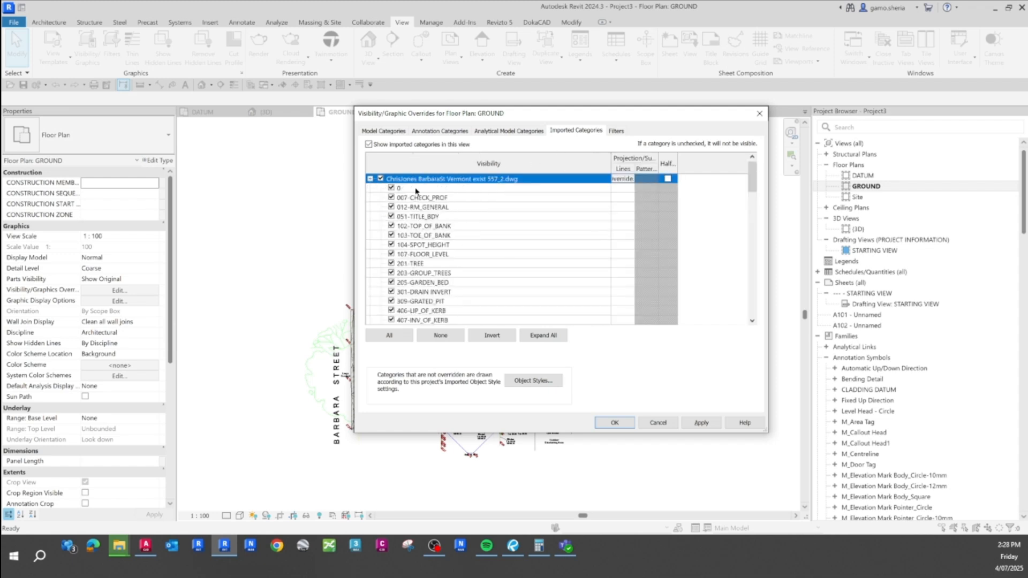
pyautogui.scroll(-10, 417, 257)
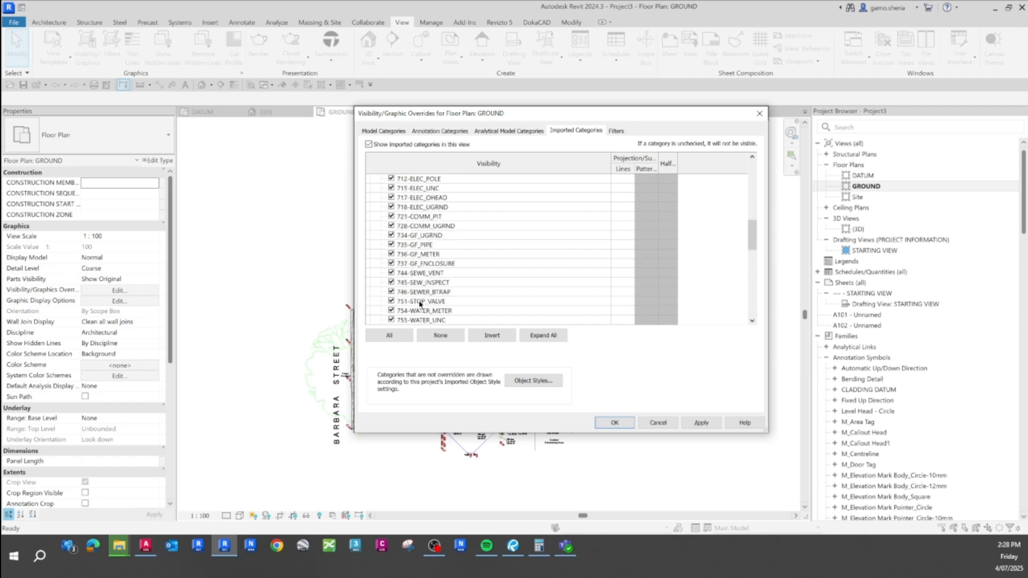
pyautogui.scroll(-6, 419, 303)
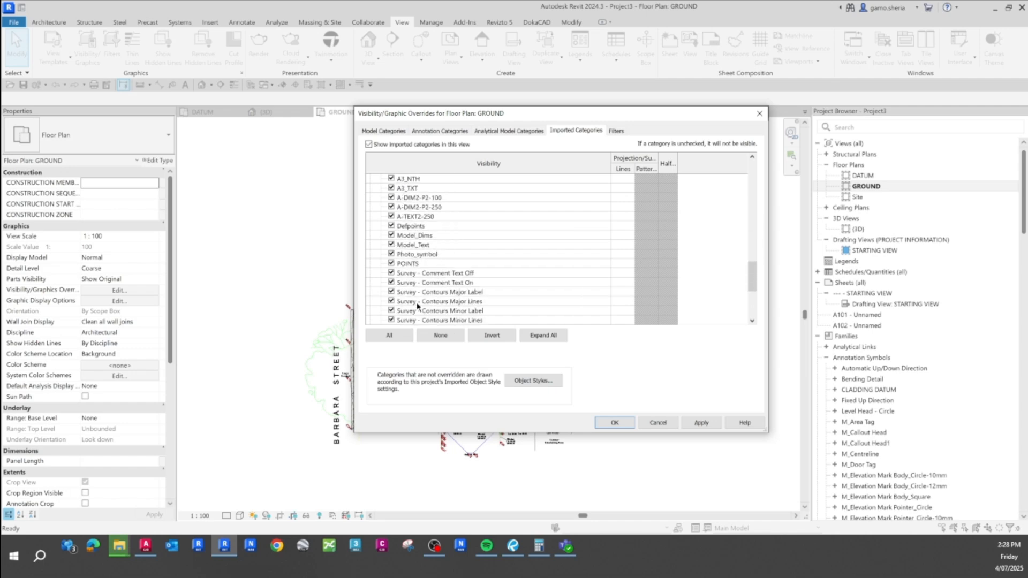
pyautogui.scroll(-3, 417, 306)
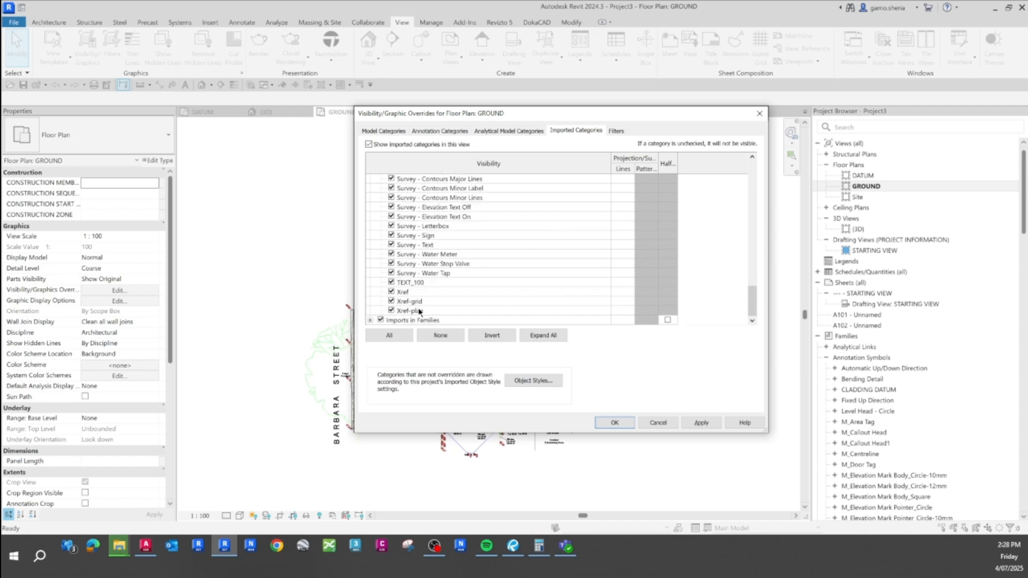
pyautogui.keyDown('shift'); pyautogui.click(427, 312); pyautogui.keyUp('shift')
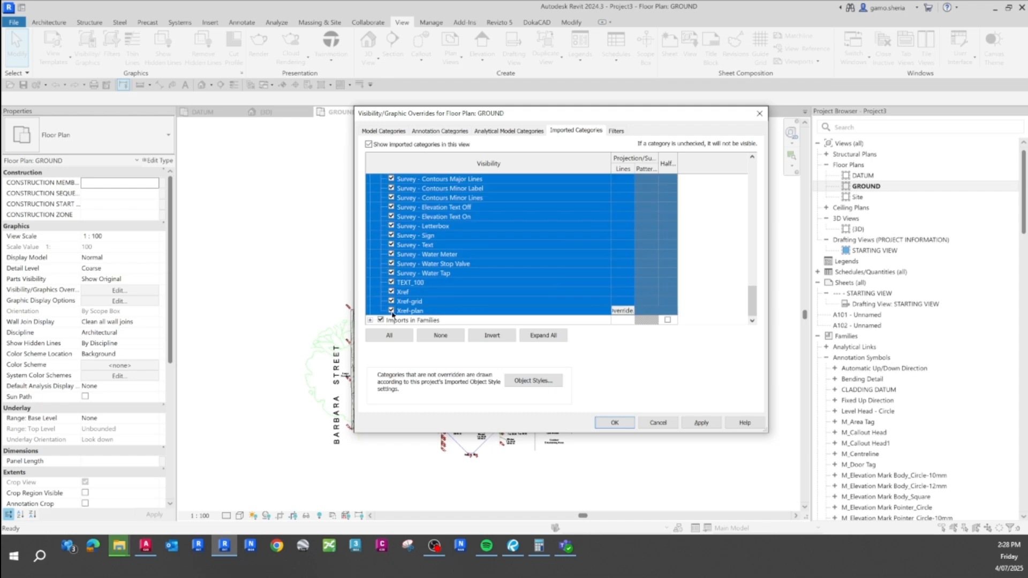
pyautogui.click(391, 310)
# - Switch the survey DWG's 903-FENCE layer back on
pyautogui.scroll(3, 420, 286)
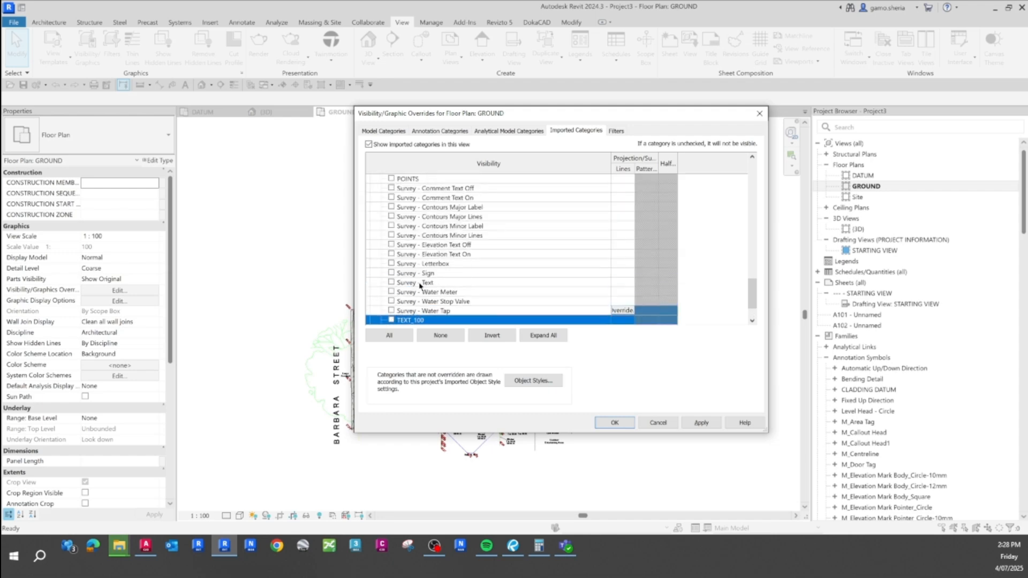
pyautogui.scroll(4, 420, 285)
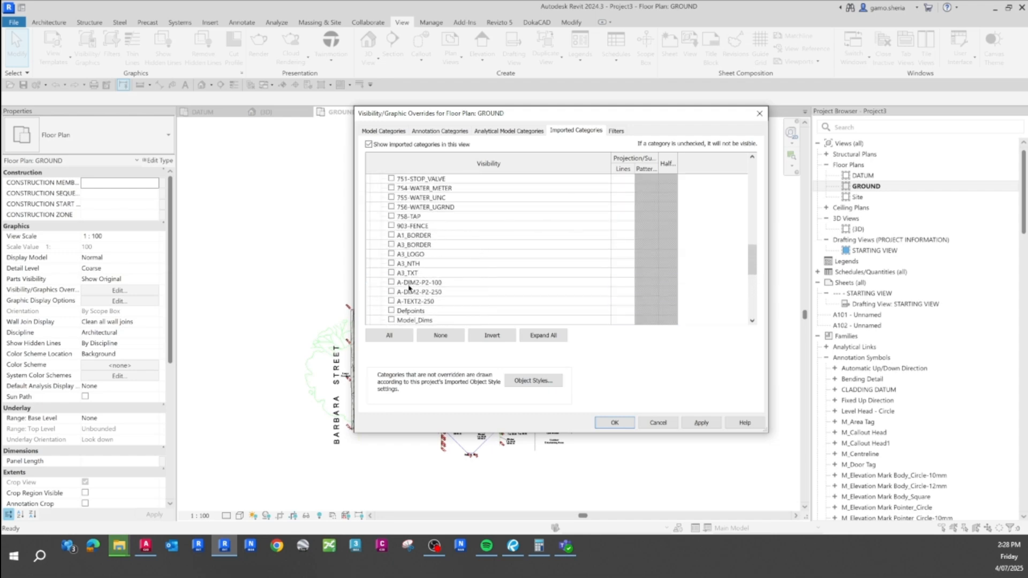
pyautogui.click(392, 226)
# - Switch to AutoCAD, check which layer the line at the site corner is on, and return to Revit
pyautogui.click(145, 549)
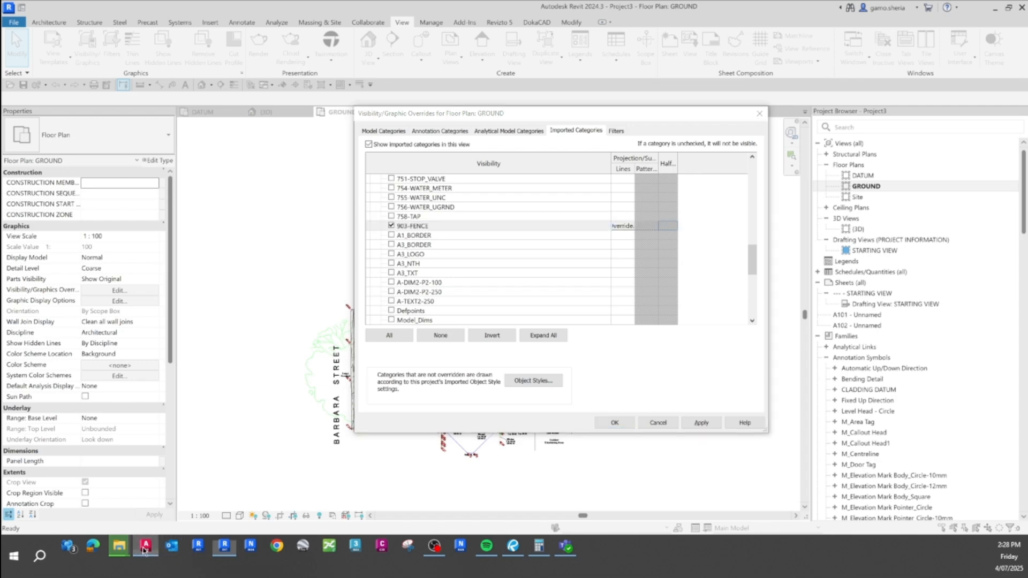
pyautogui.scroll(-3, 477, 326)
pyautogui.scroll(3, 447, 303)
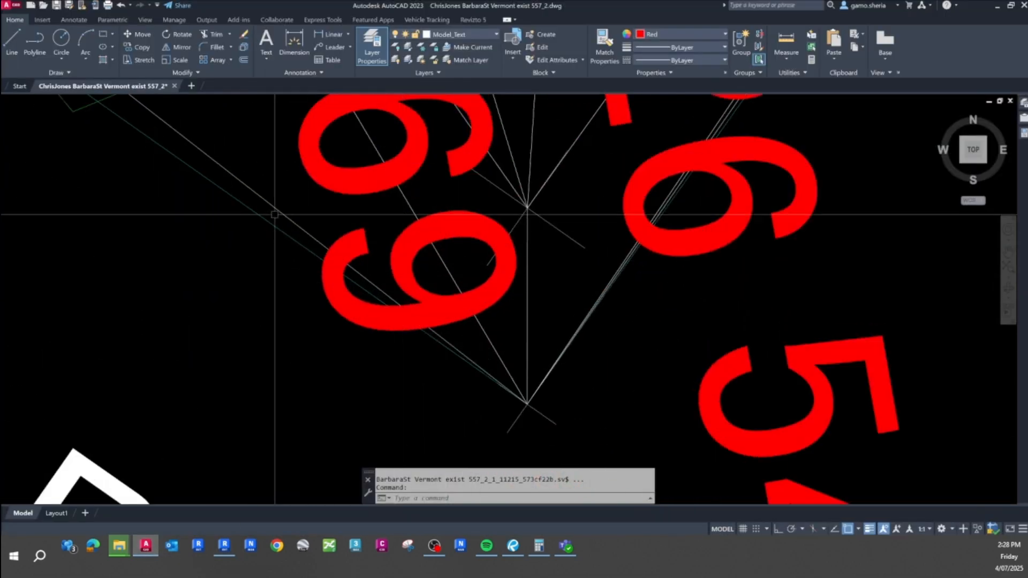
pyautogui.click(528, 402)
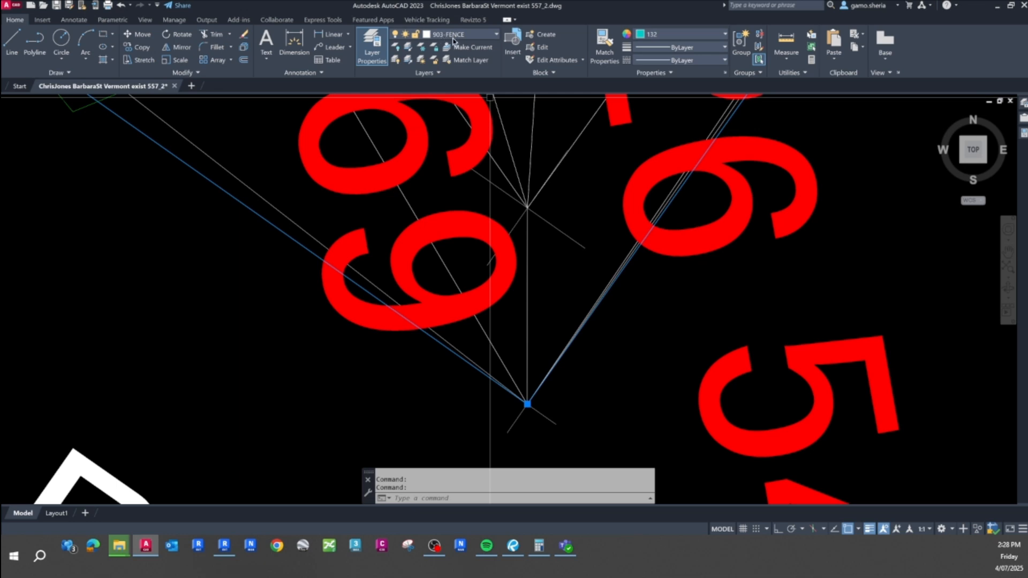
pyautogui.click(224, 546)
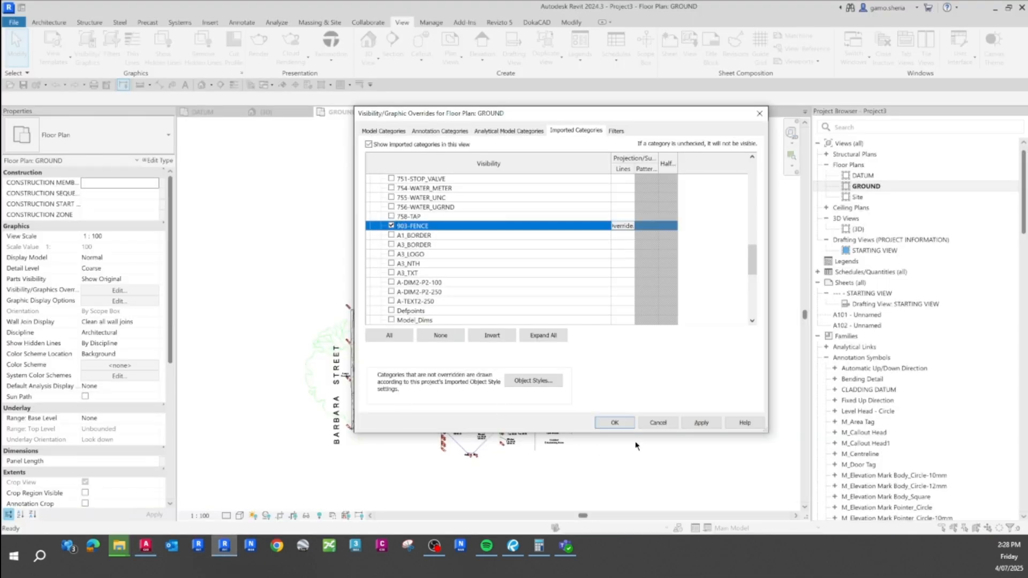
# - Accept the visibility overrides so that the GROUND plan shows only the survey's fence lines
pyautogui.click(615, 423)
pyautogui.scroll(-3, 352, 331)
pyautogui.scroll(2, 423, 379)
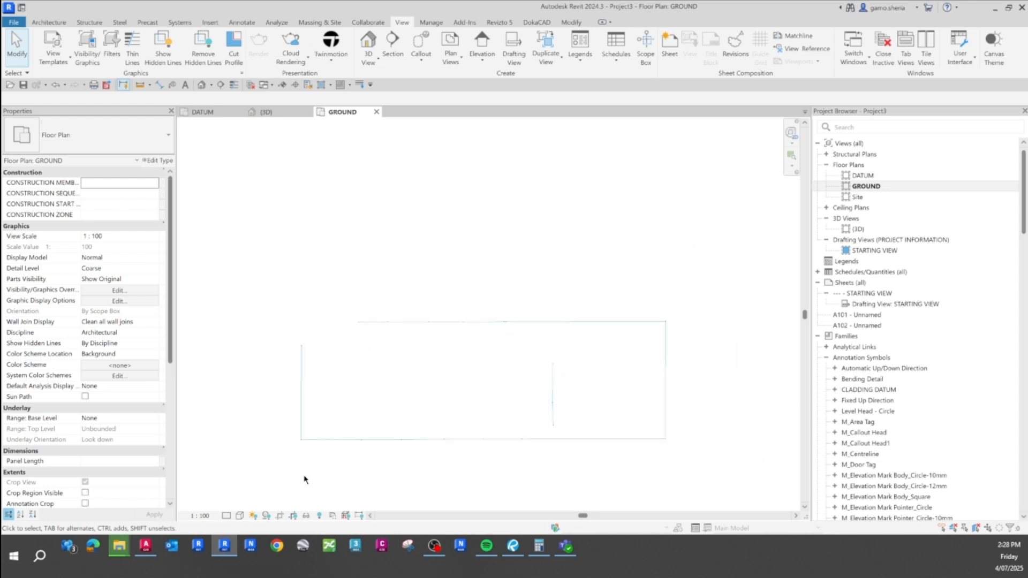
# - Begin a property line by sketching, using Pick Lines to trace the fence segments along the site's upper long boundary
pyautogui.click(322, 23)
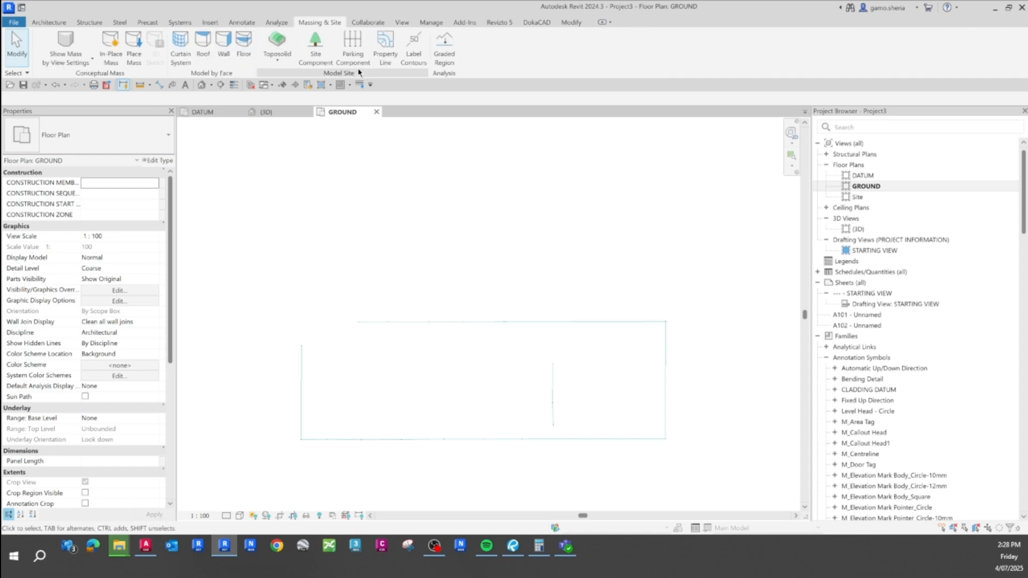
pyautogui.click(386, 47)
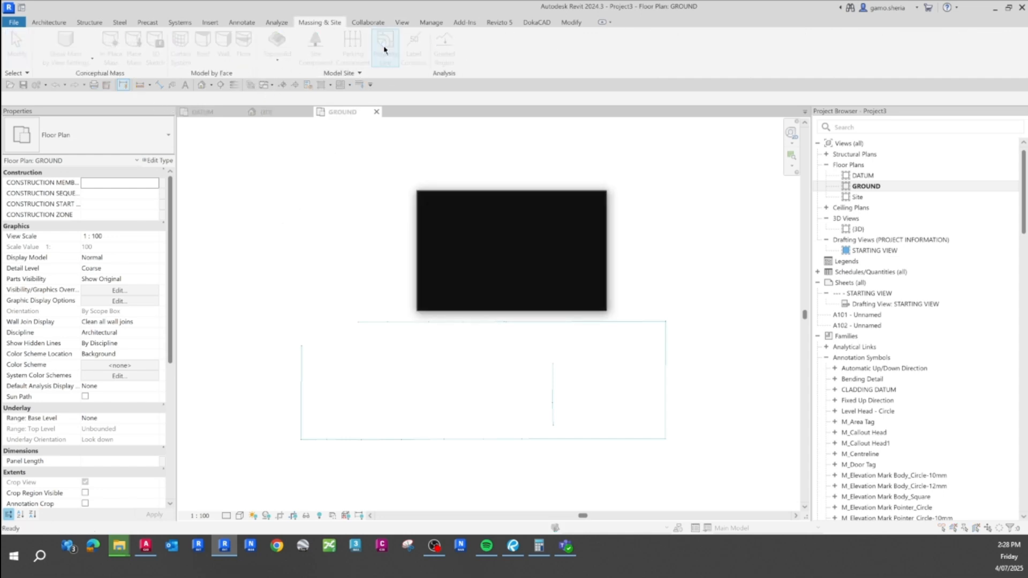
pyautogui.click(492, 277)
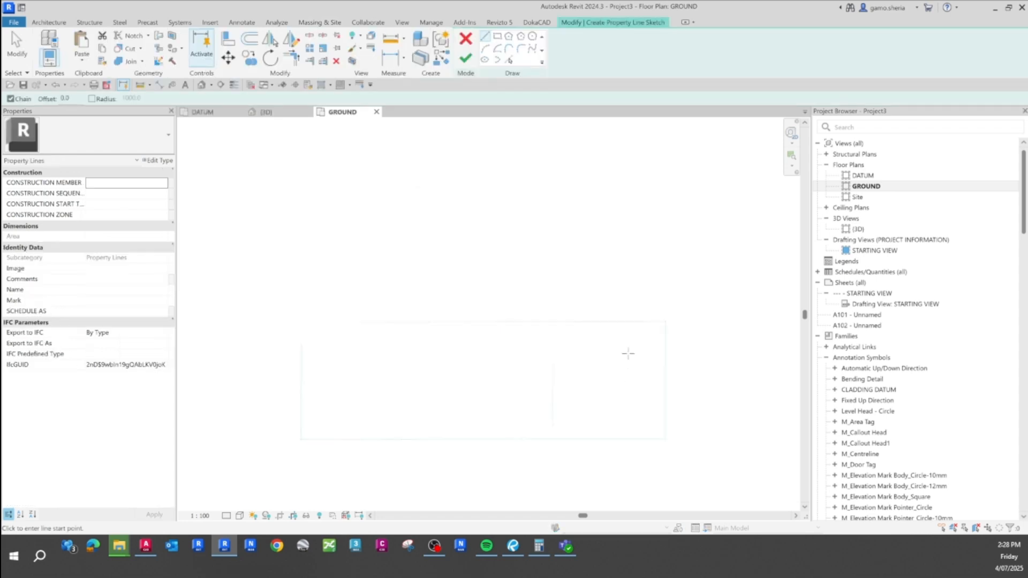
pyautogui.click(513, 62)
pyautogui.click(643, 323)
pyautogui.click(485, 323)
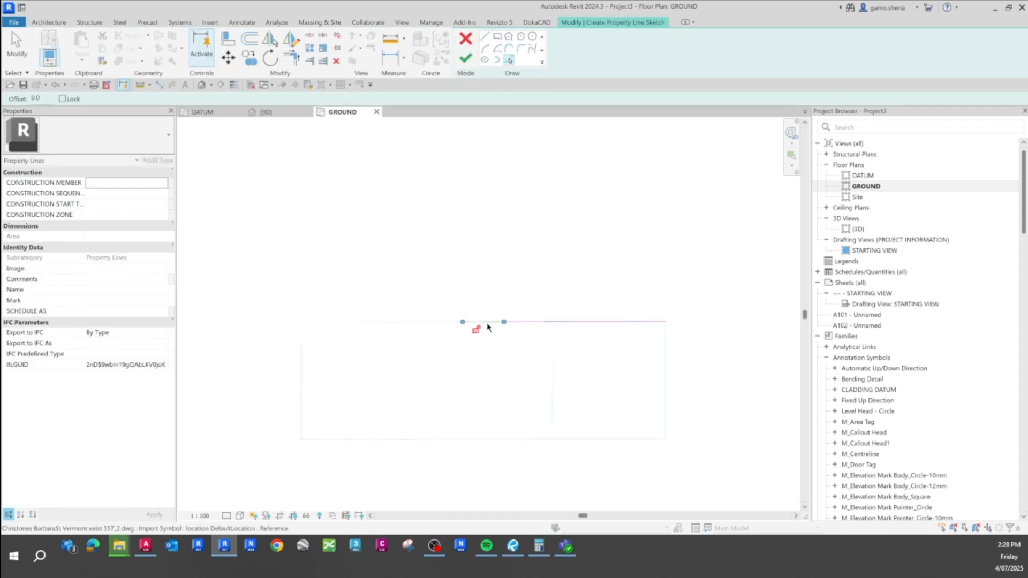
pyautogui.click(442, 322)
pyautogui.click(375, 322)
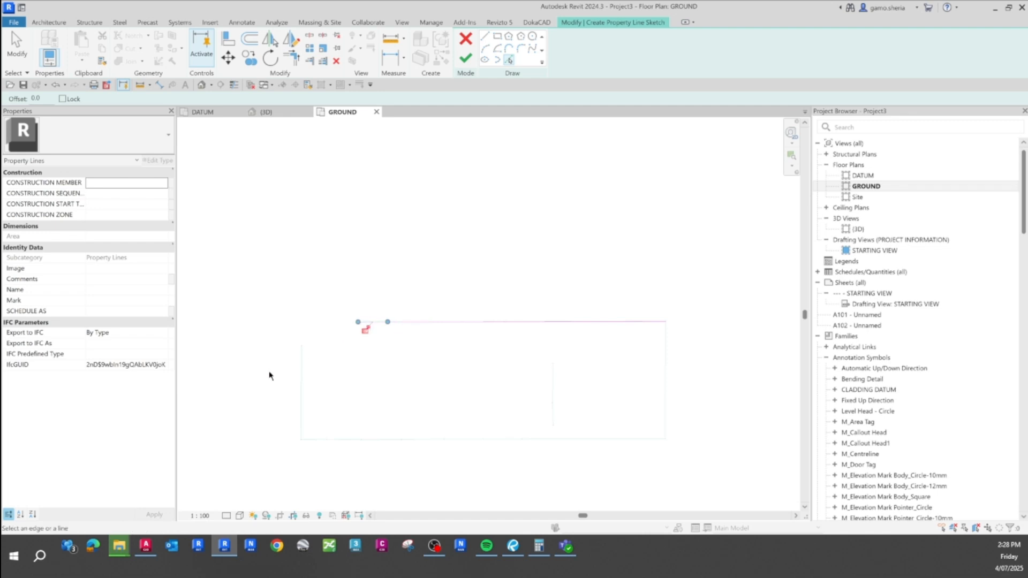
# - Pick the fence lines at the street end, along the lower long boundary, and at the rear end of the site
pyautogui.click(299, 375)
pyautogui.click(319, 439)
pyautogui.click(345, 439)
pyautogui.click(382, 439)
pyautogui.click(423, 439)
pyautogui.click(470, 439)
pyautogui.click(501, 439)
pyautogui.click(588, 439)
pyautogui.click(663, 423)
# - Trim the street-end line and the upper boundary line to a corner, then finish the property line sketch
pyautogui.scroll(2, 316, 333)
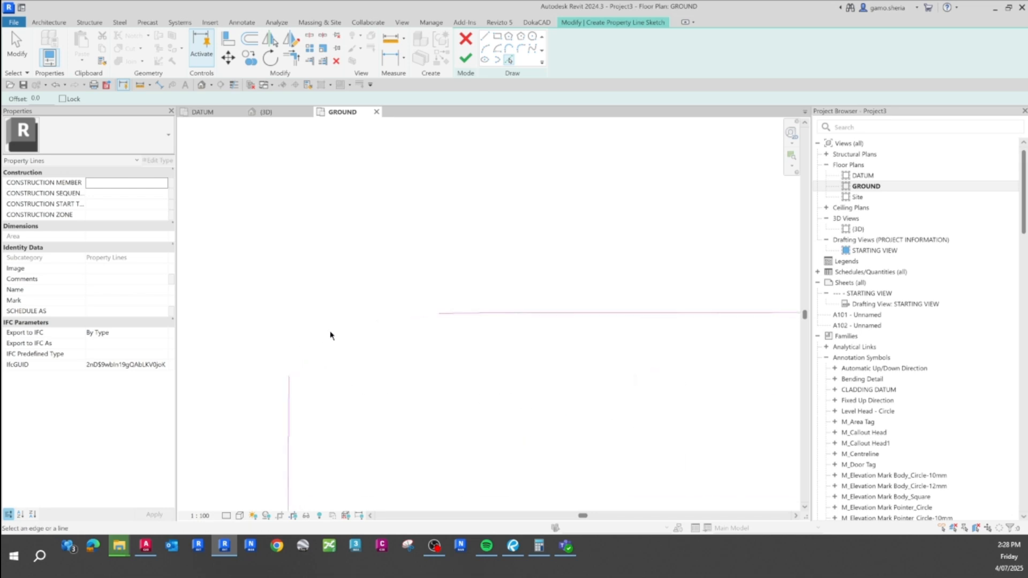
pyautogui.press('Escape')
pyautogui.press('t')
pyautogui.press('r')
pyautogui.click(289, 412)
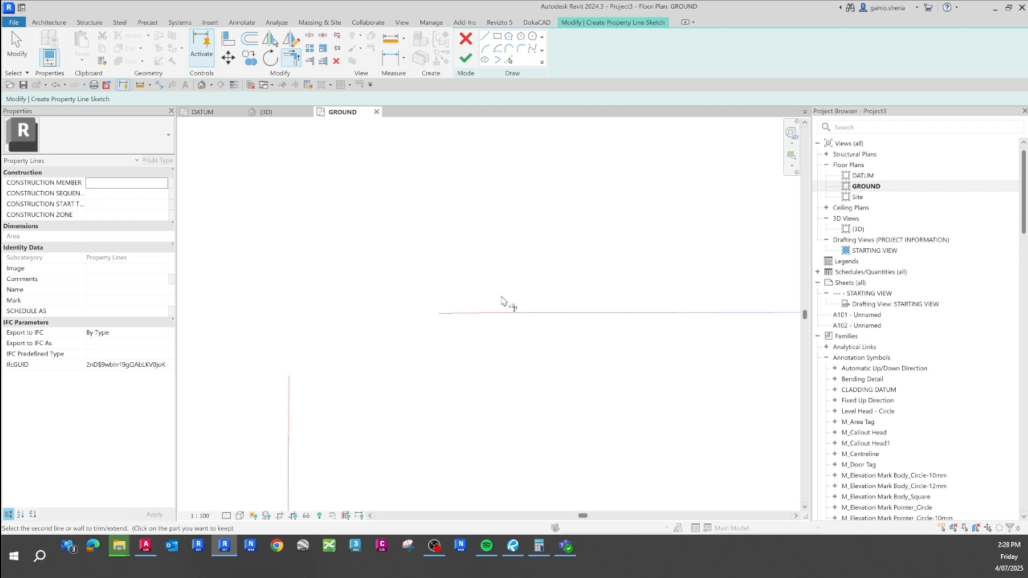
pyautogui.click(483, 316)
pyautogui.click(466, 58)
pyautogui.scroll(-4, 388, 280)
pyautogui.scroll(3, 541, 341)
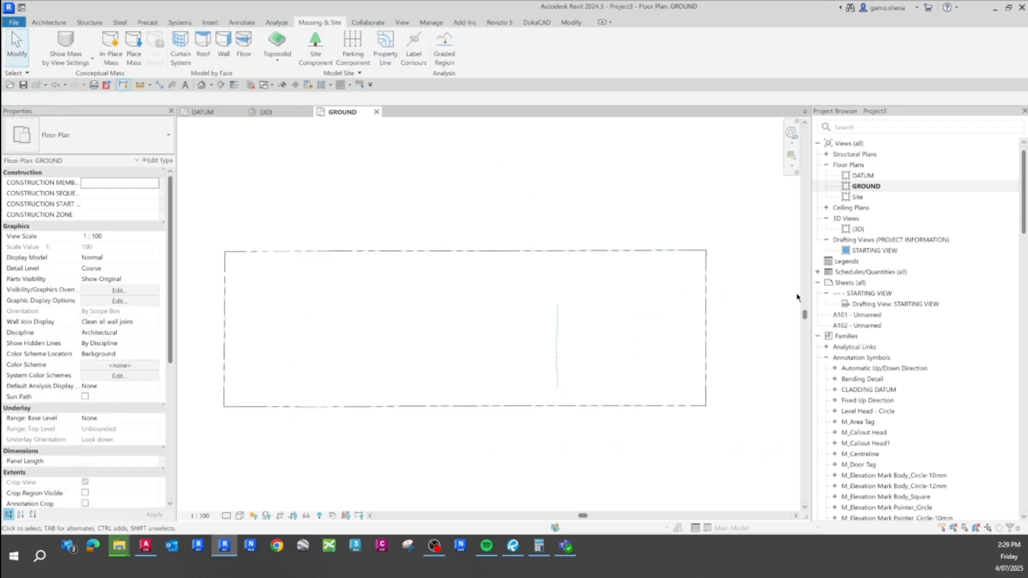
pyautogui.scroll(-2, 535, 417)
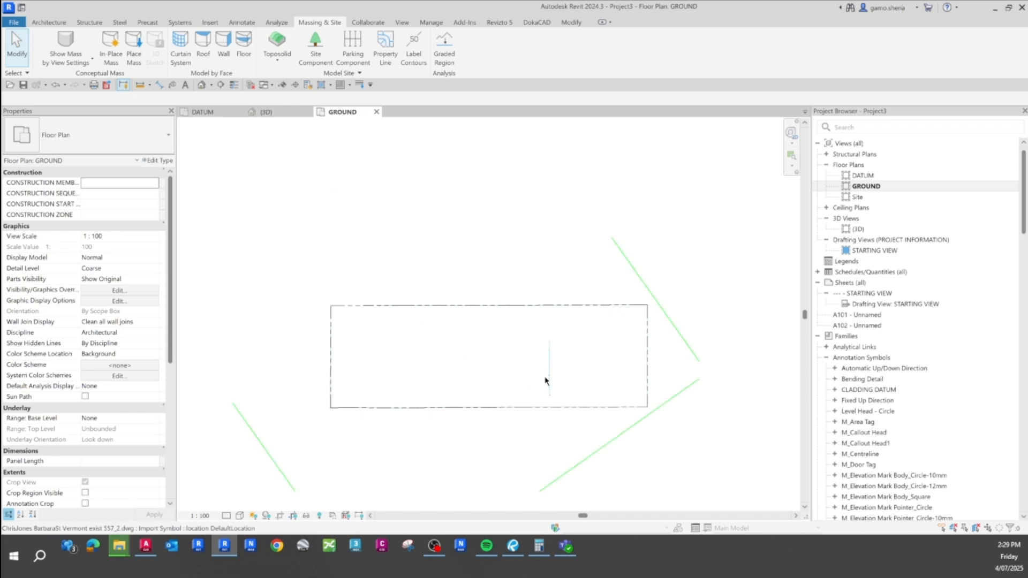
pyautogui.scroll(2, 430, 454)
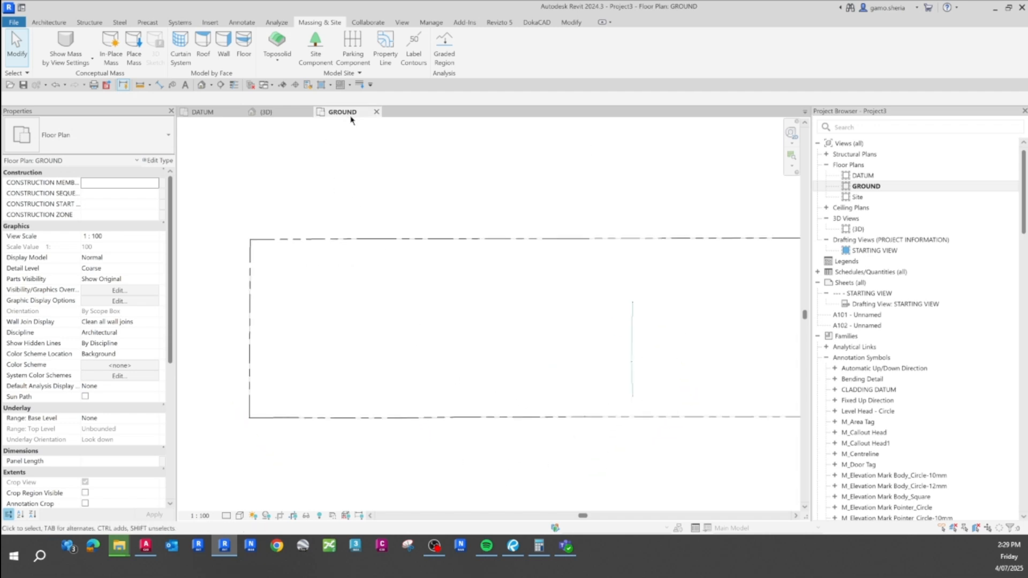